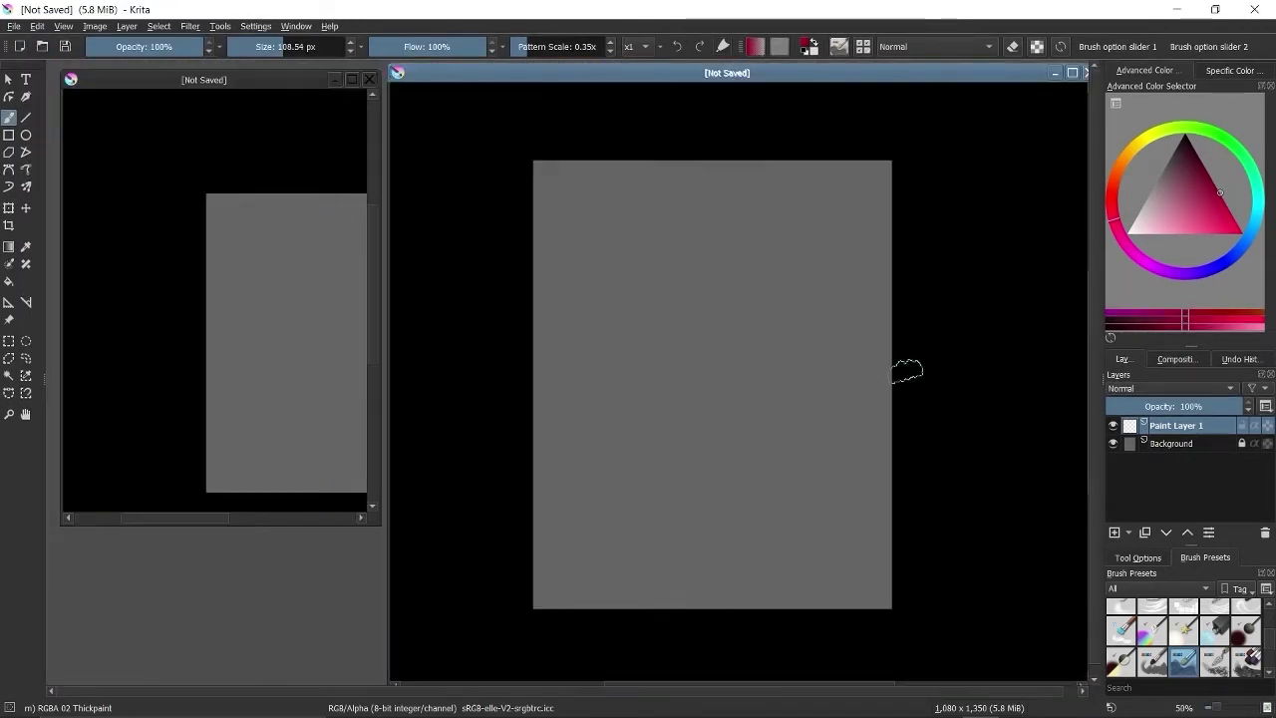
- Reposition the imported reference photo within its own document, using the Transform tool
mouse_move(948, 704)
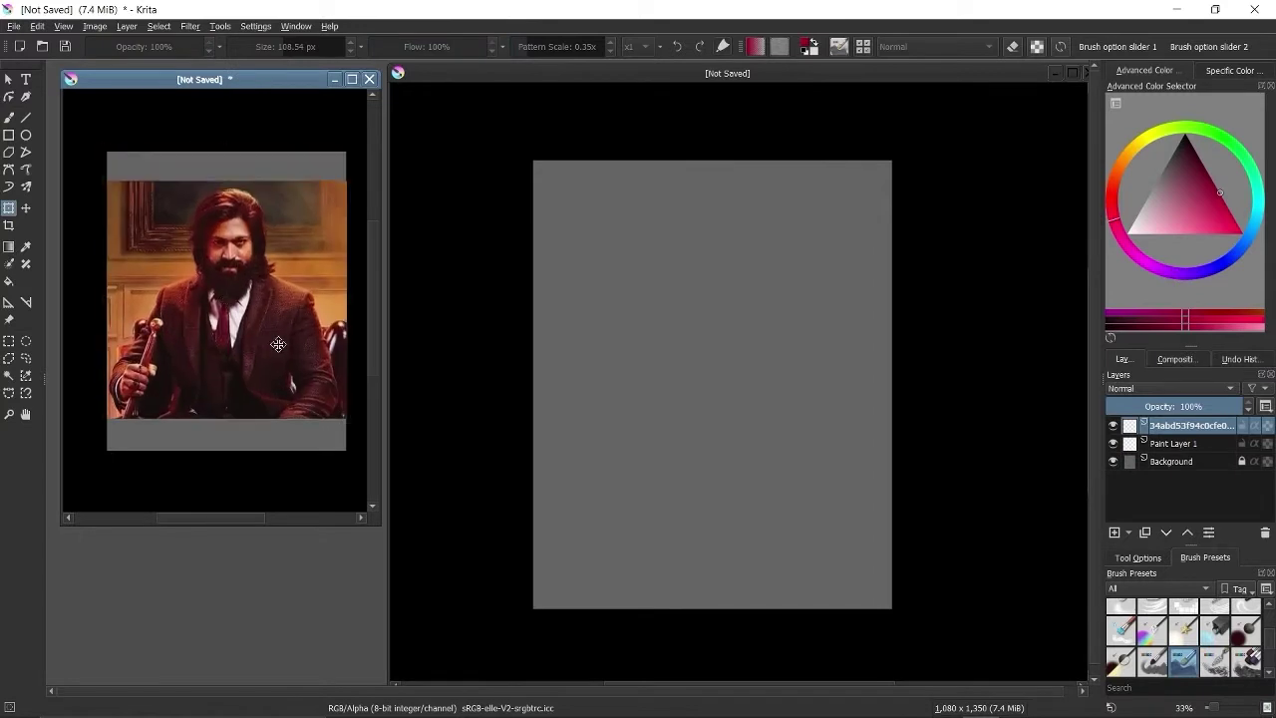
left_click_drag(278, 344, 277, 152)
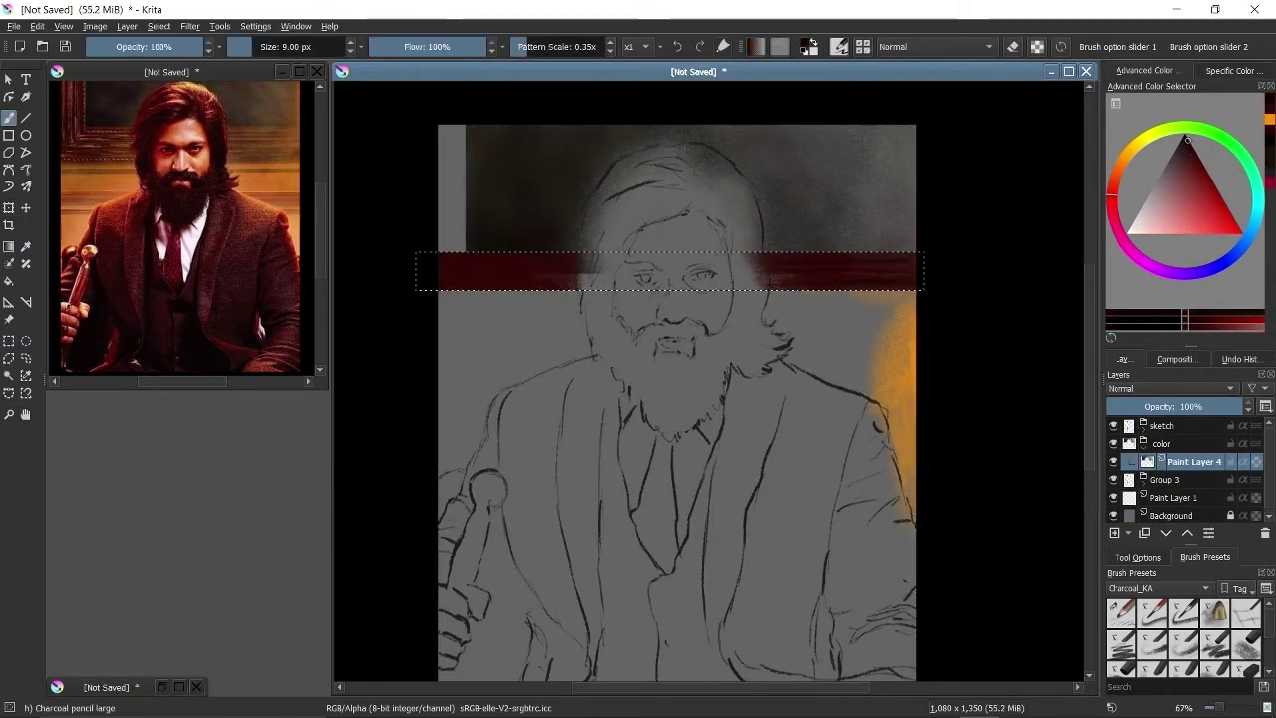
- Detail the horizontal and left vertical bands of the picture frame with orange carving strokes, using the 9 px charcoal pencil
scroll(615, 262, "up", 1)
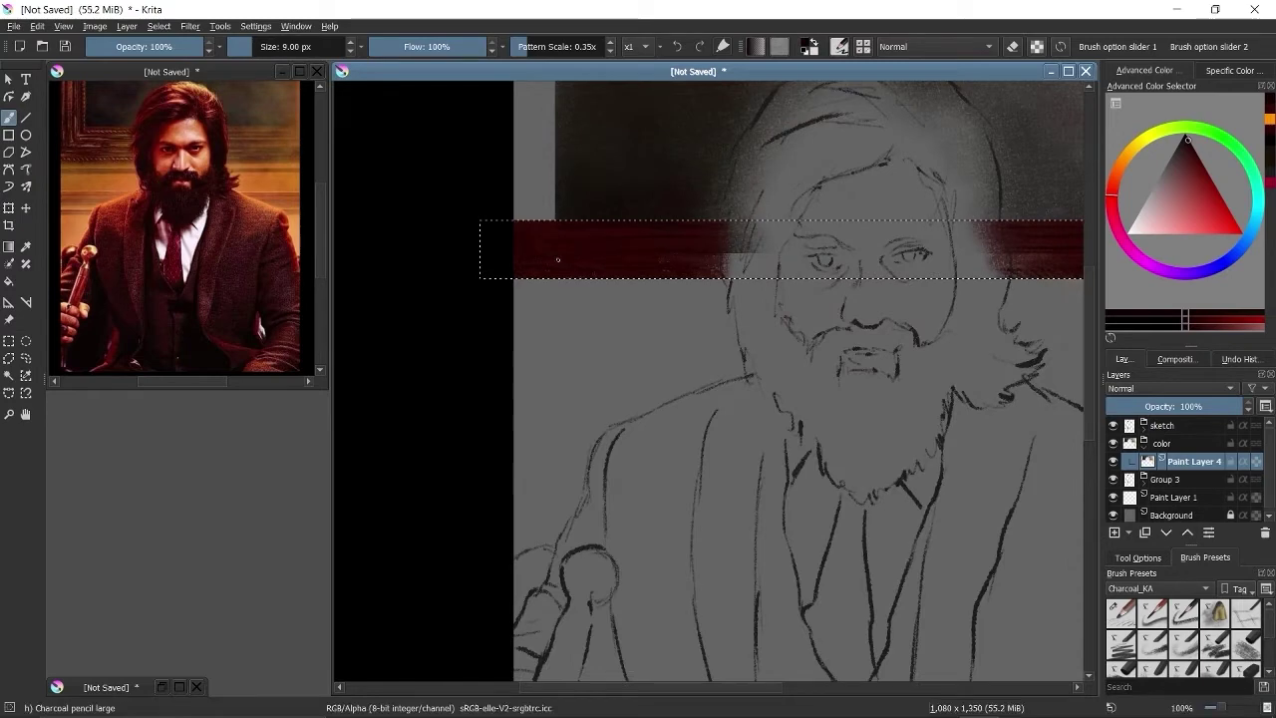
scroll(882, 285, "up", 1)
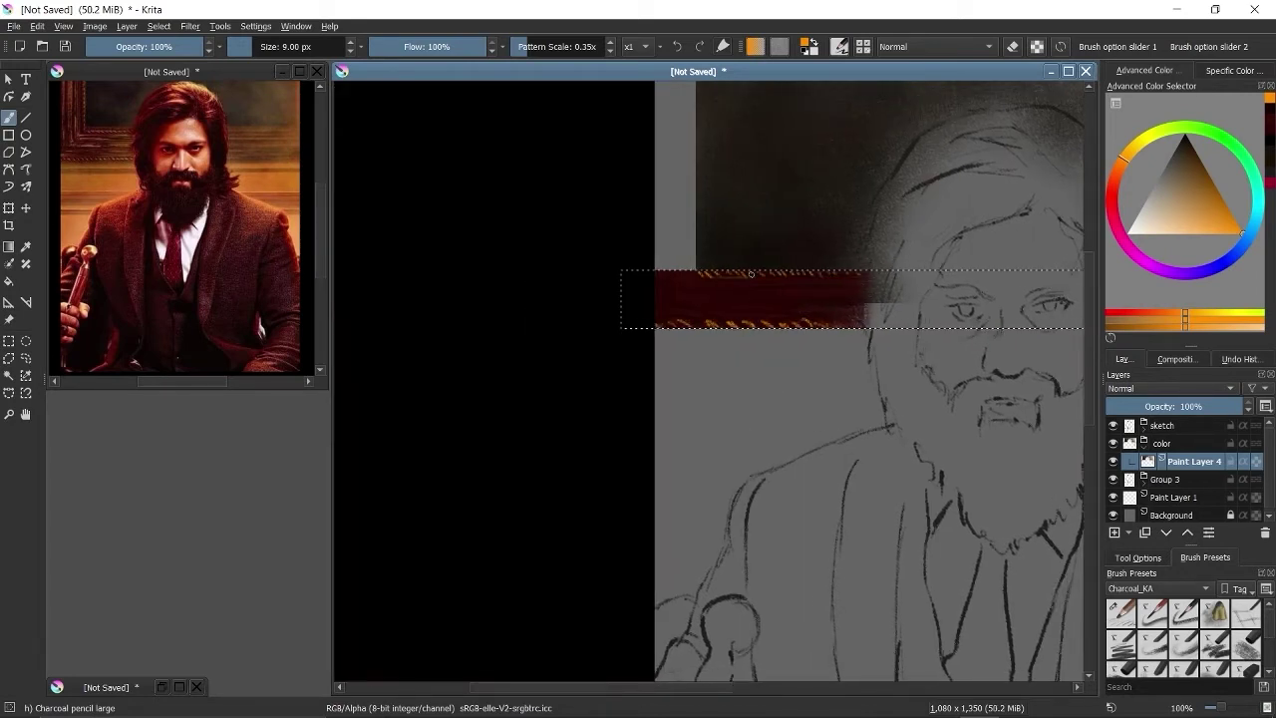
left_click(823, 308, "ctrl")
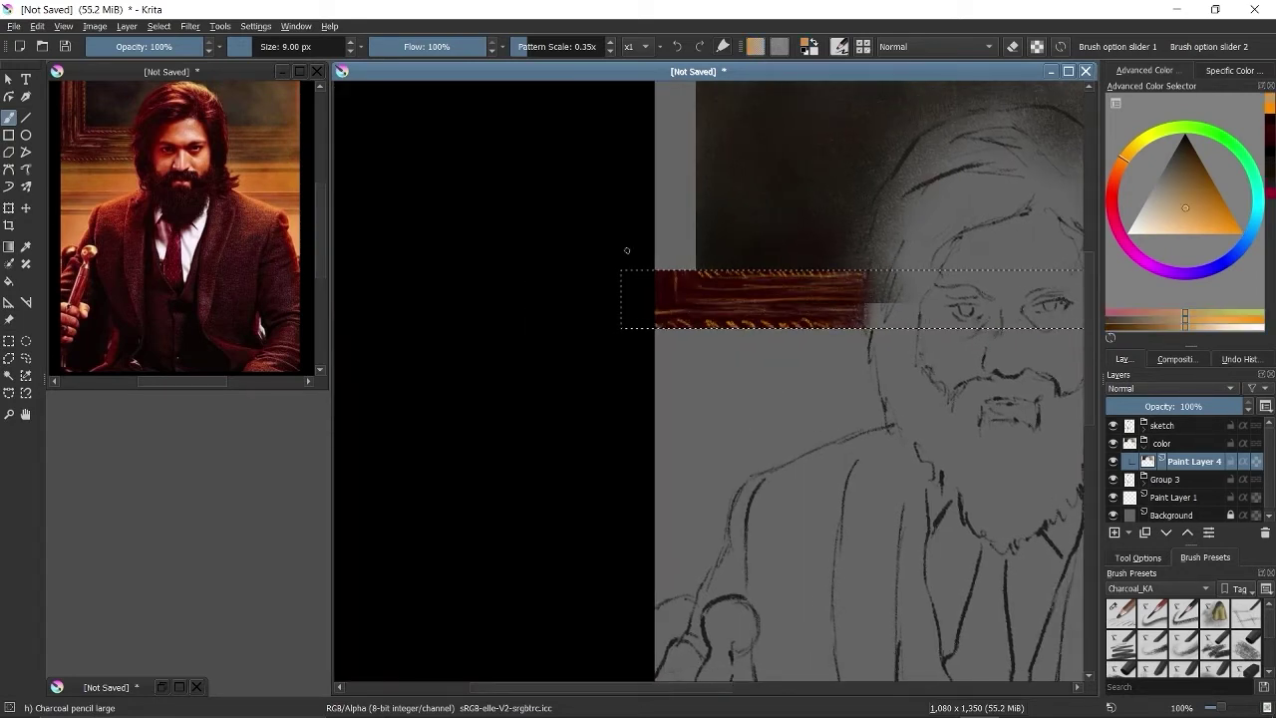
scroll(1009, 308, "right", 5)
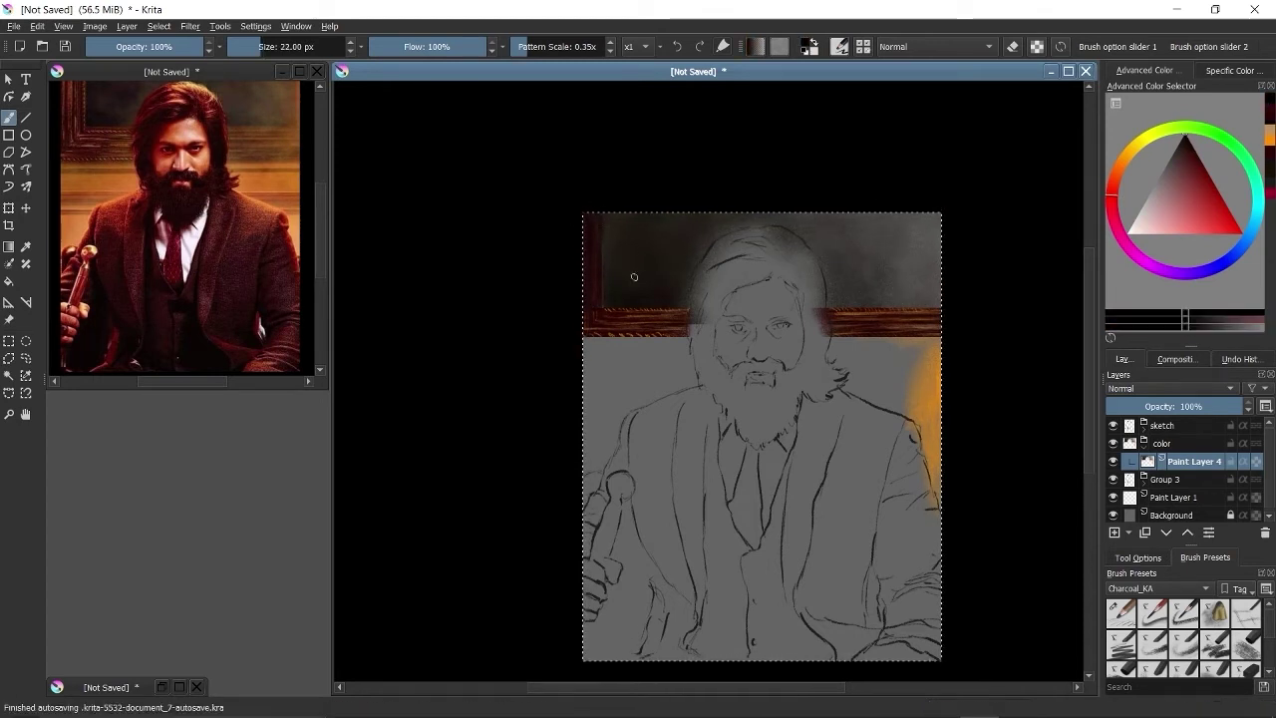
left_click(1271, 142)
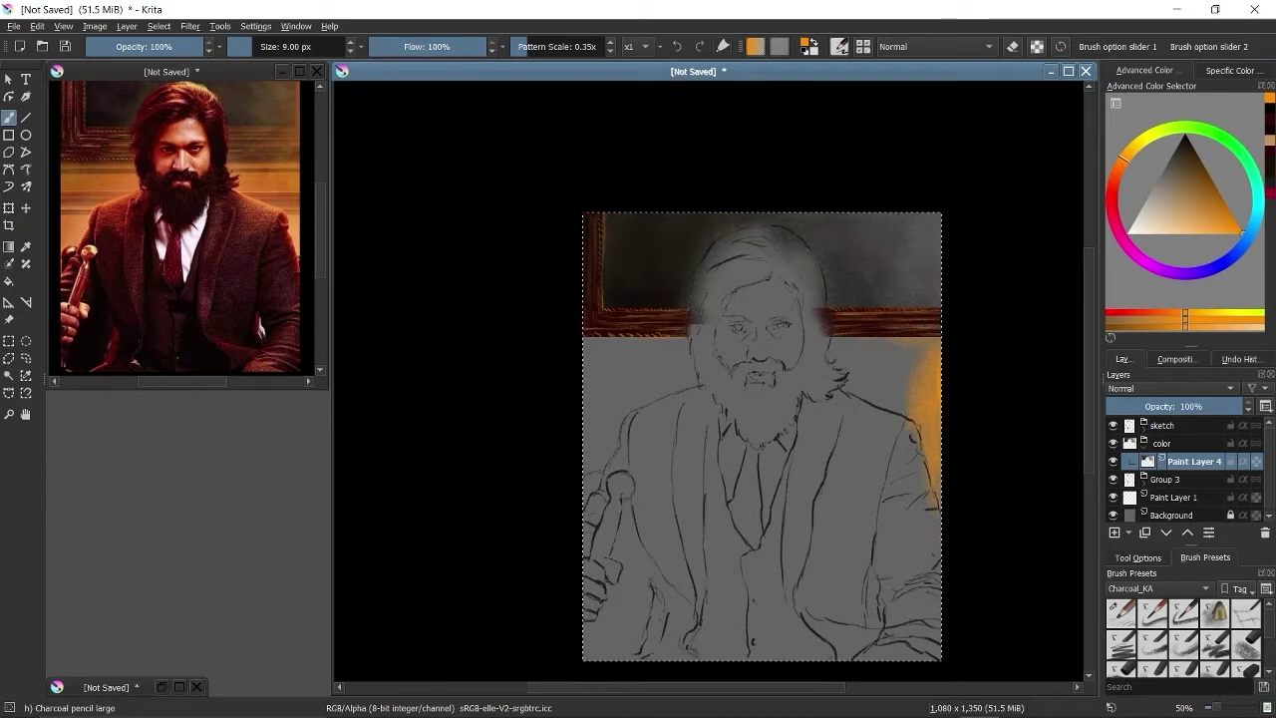
key("d")
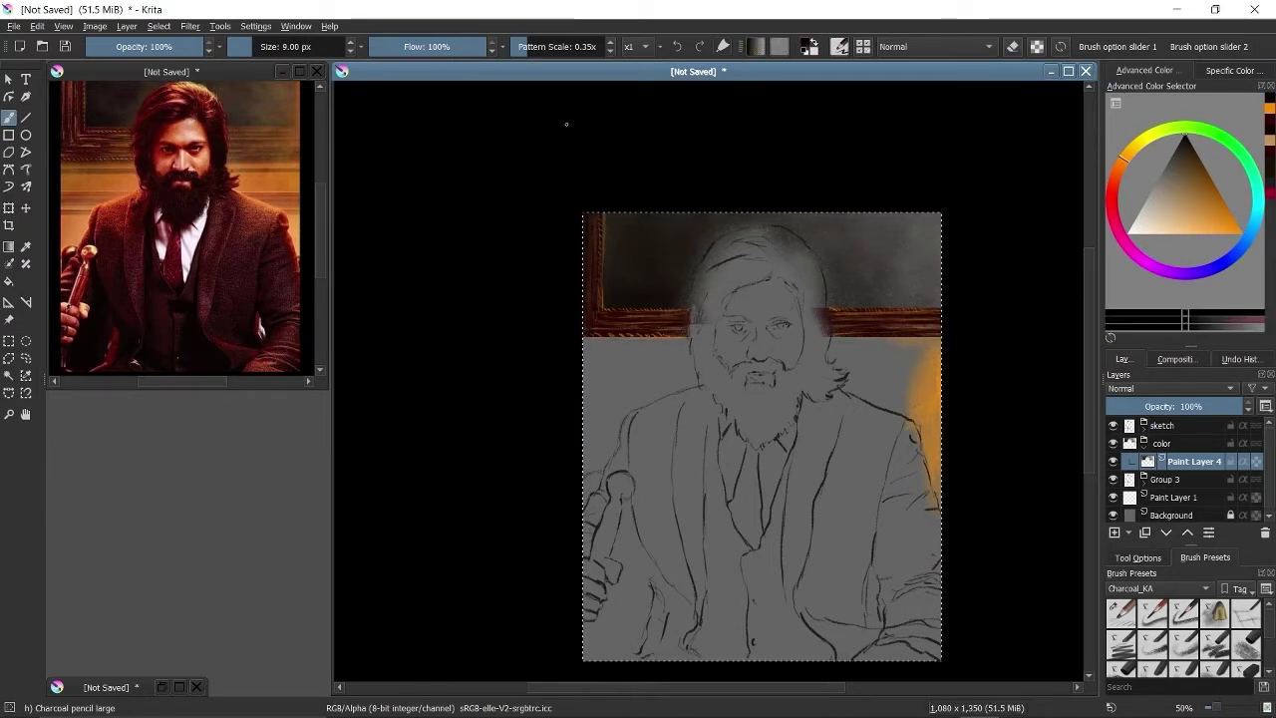
- Add a paint layer above Paint Layer 4 in the color group and paint the wall behind the man orange with pale highlights
scroll(752, 225, "up", 1)
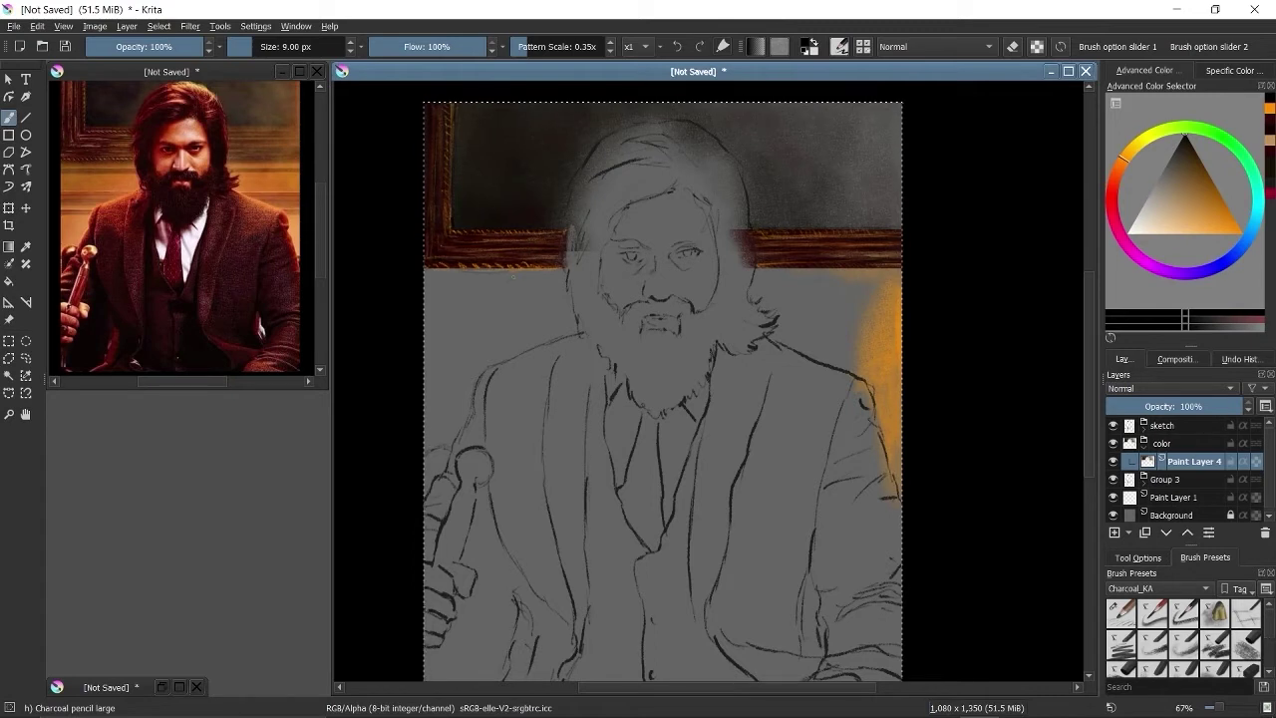
key("Insert")
mouse_move(817, 114)
left_mouse_down()
mouse_move(498, 267)
mouse_move(850, 261)
mouse_move(907, 445)
mouse_move(886, 426)
mouse_move(505, 388)
left_mouse_up()
key("ctrl+z")
key("bracketleft")
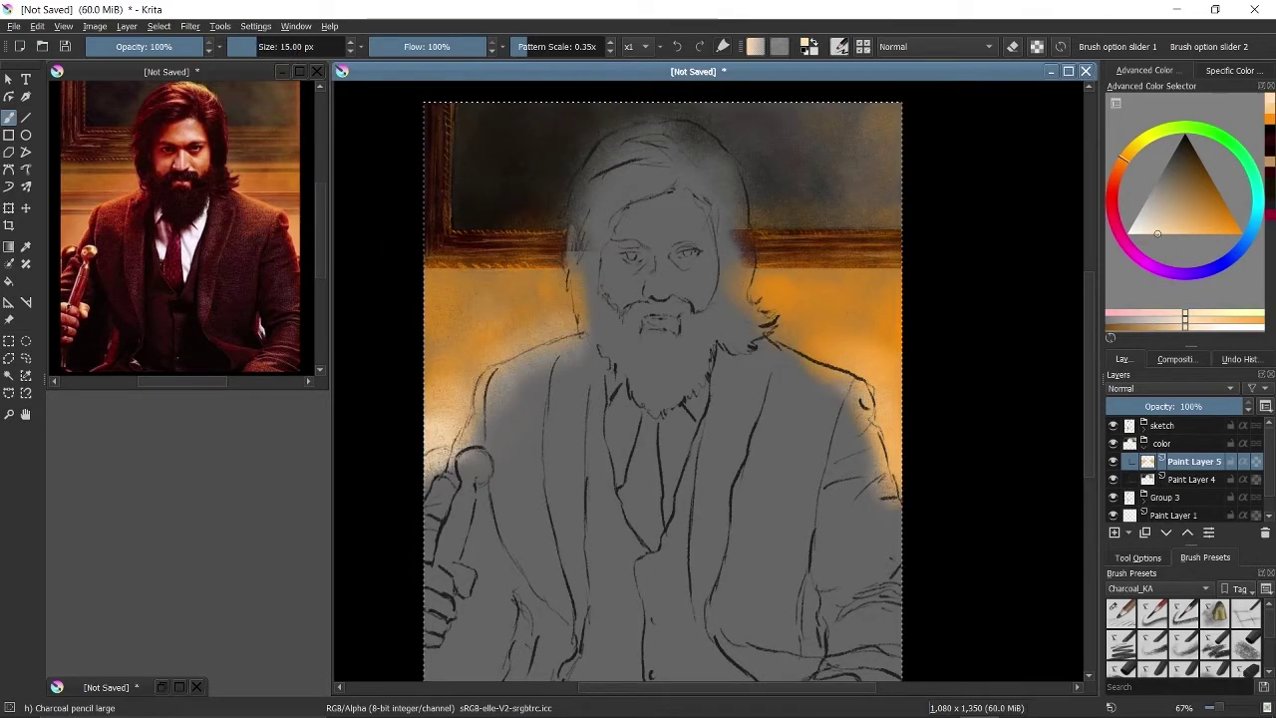
- Draw straight pale and dark horizontal molding lines across the orange wall on both sides of the figure
left_click_drag(902, 350, 1000, 349)
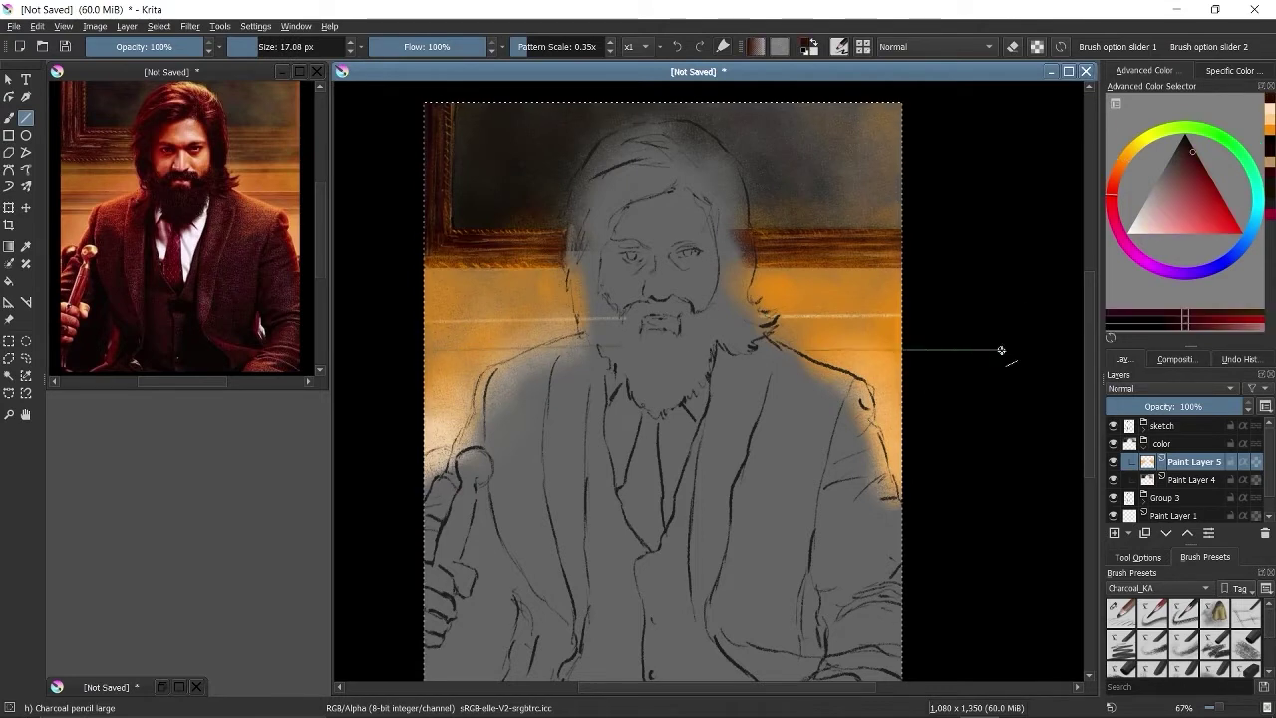
key("b")
key("e")
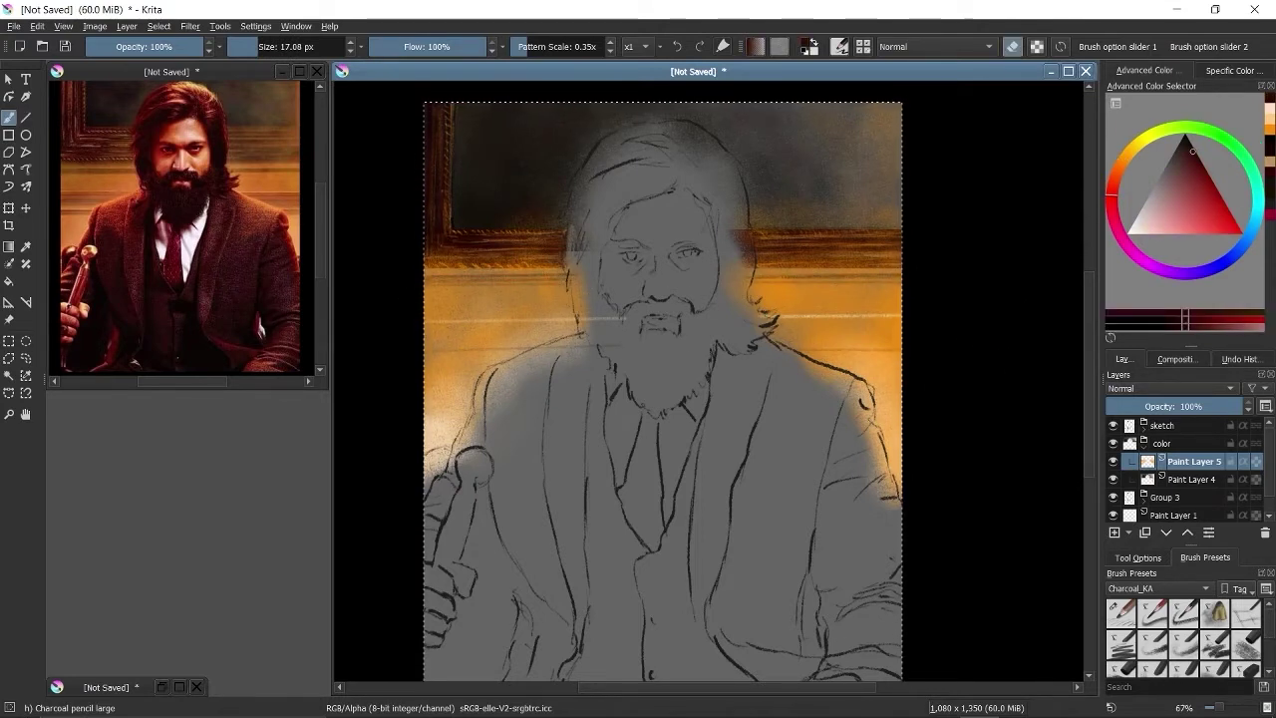
key("e")
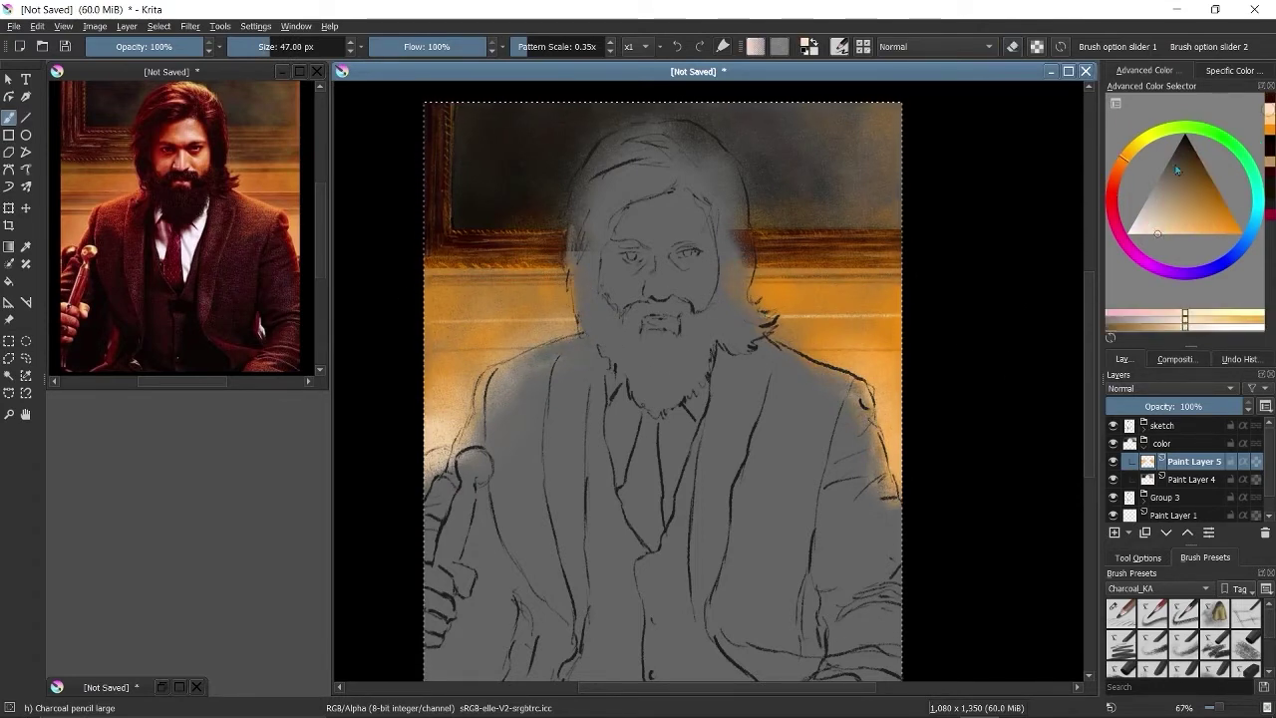
- Shade the wall moldings with dark strokes and brighten the wall near the shoulders, using a 47 px brush at 63% opacity
key("bracketleft")
key("bracketleft")
key("bracketleft")
key("x")
left_click_drag(638, 398, 683, 379)
key("i")
key("i")
key("i")
key("i")
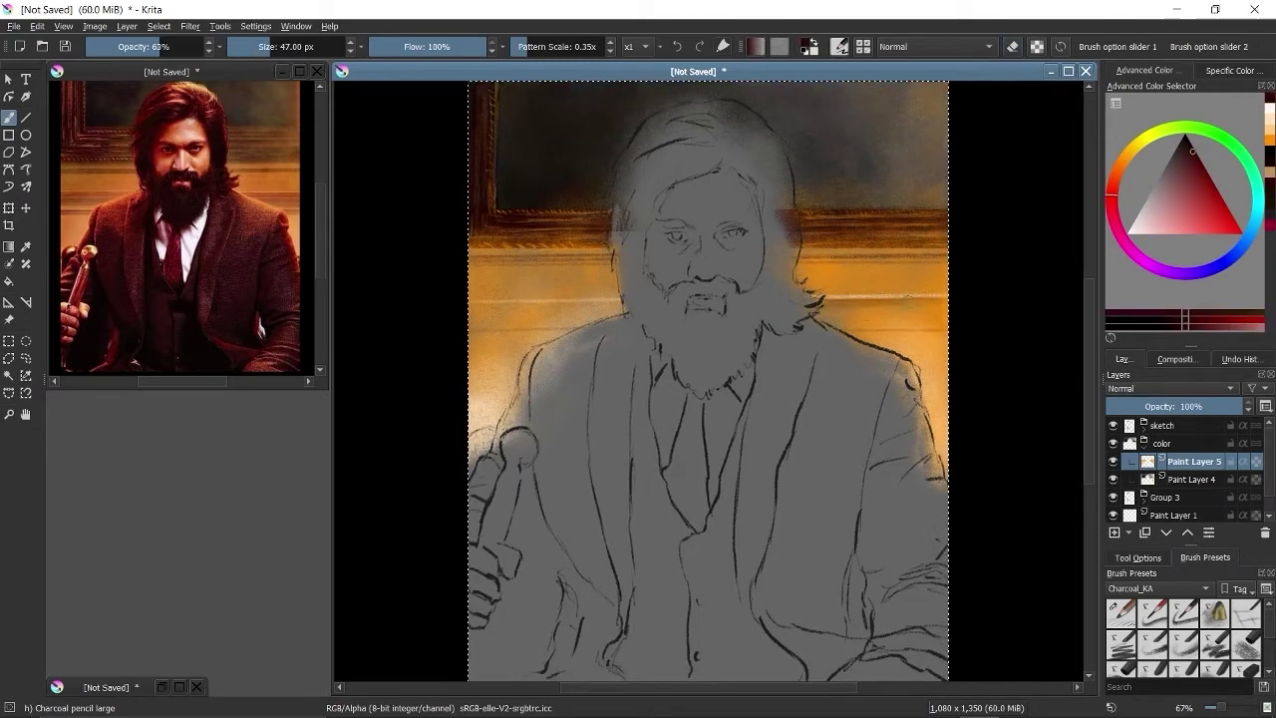
left_click_drag(454, 336, 628, 308)
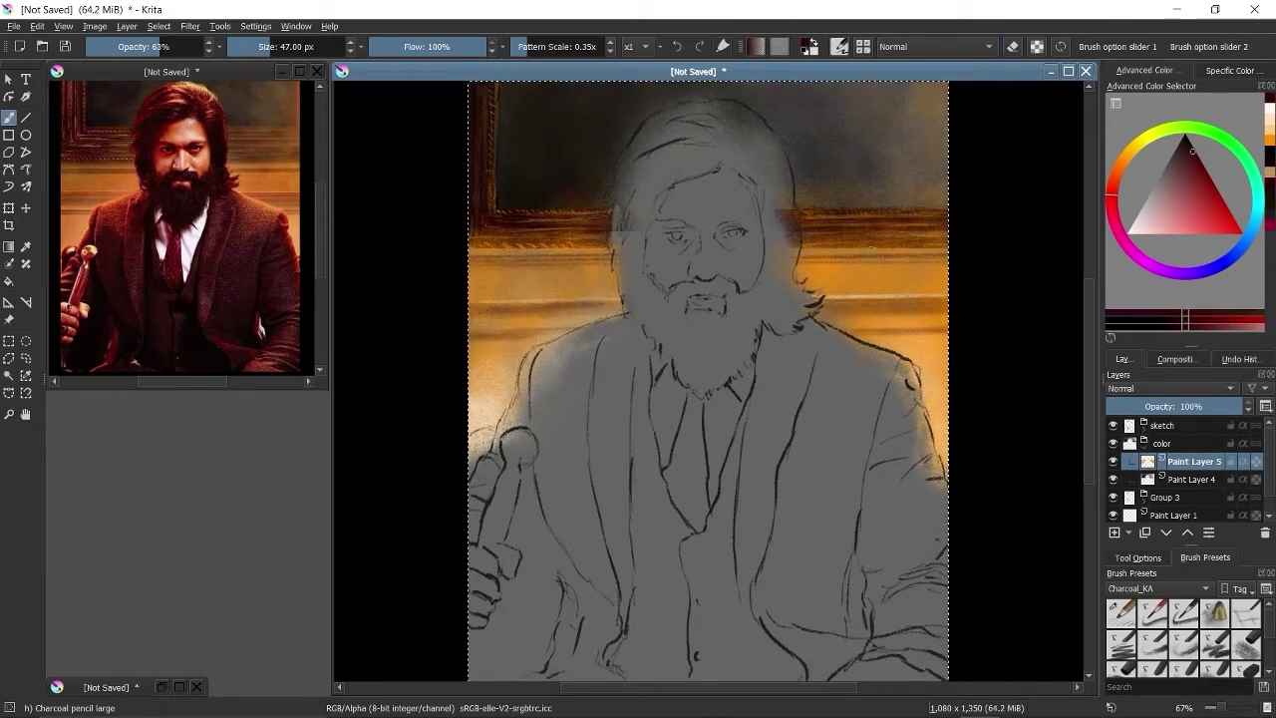
key("x")
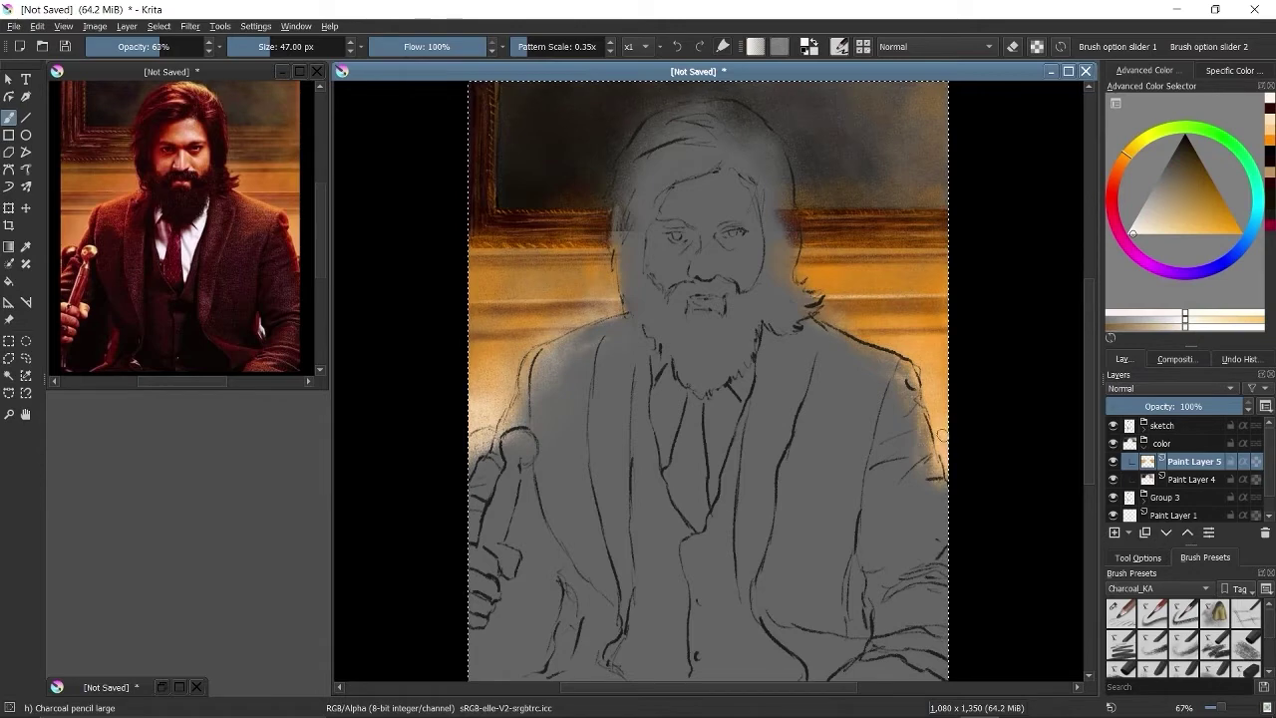
left_click_drag(894, 267, 894, 347)
- Start blocking in the hair beside the right side of the face with soft black strokes
key("x")
key("[")
key("[")
key("[")
key("[")
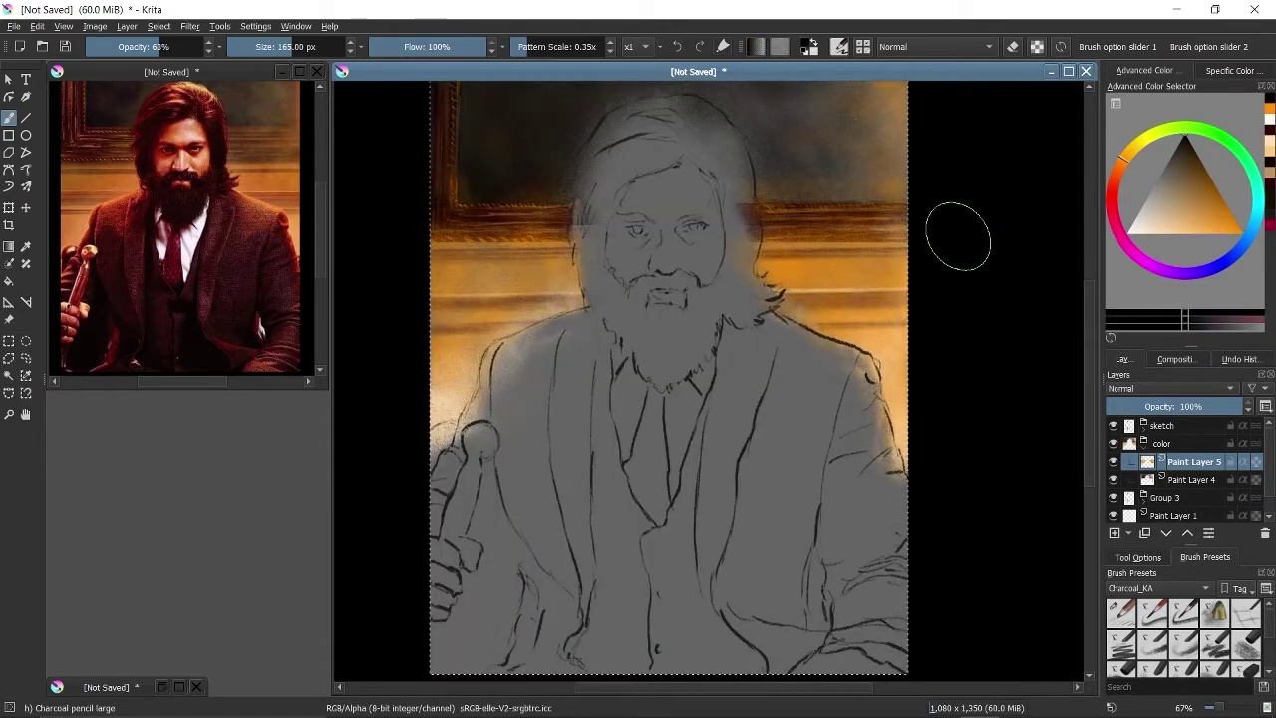
left_click_drag(953, 229, 738, 261)
key("[")
key("[")
mouse_move(745, 213)
left_mouse_down()
mouse_move(739, 257)
mouse_move(759, 283)
left_mouse_up()
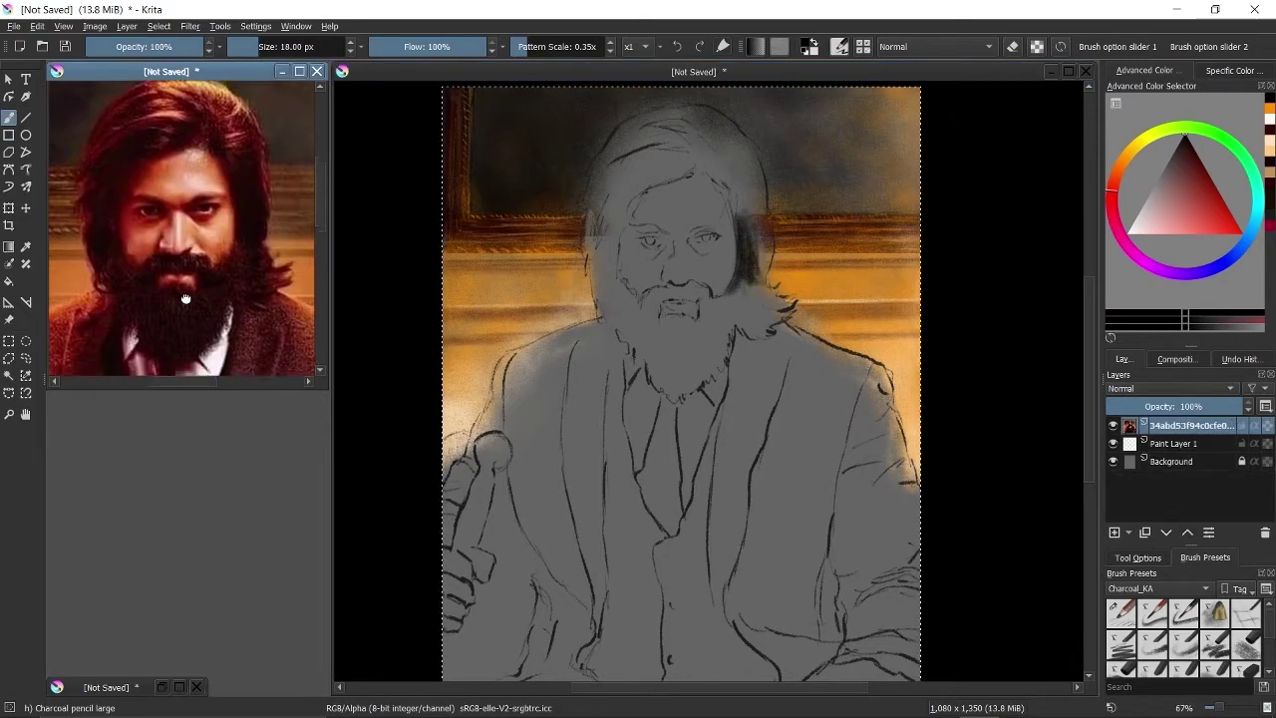
- Deepen the black hair up to the right temple with the Charcoal Pencil Medium brush and add a red outer edge
scroll(777, 332, "up", 4)
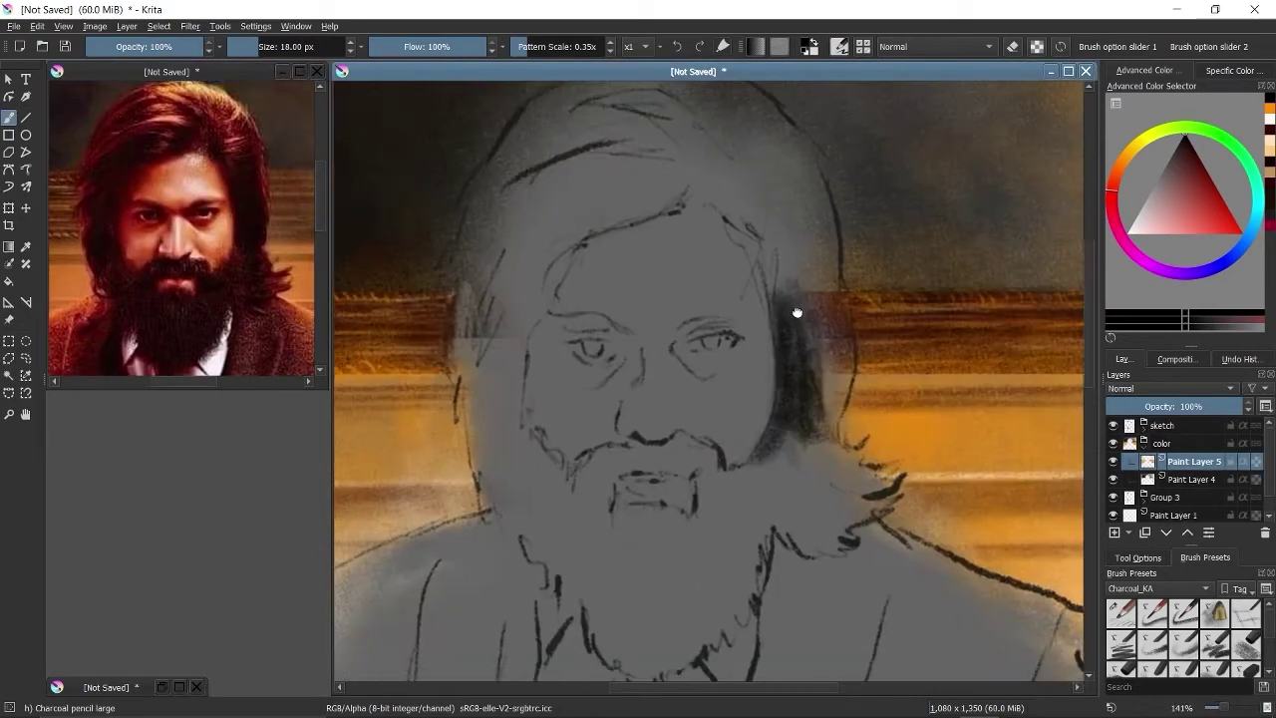
left_click_drag(777, 299, 780, 429)
mouse_move(777, 332)
left_mouse_down()
mouse_move(828, 443)
mouse_move(808, 286)
mouse_move(799, 378)
mouse_move(811, 421)
left_mouse_up()
right_click(786, 226)
left_click(758, 179)
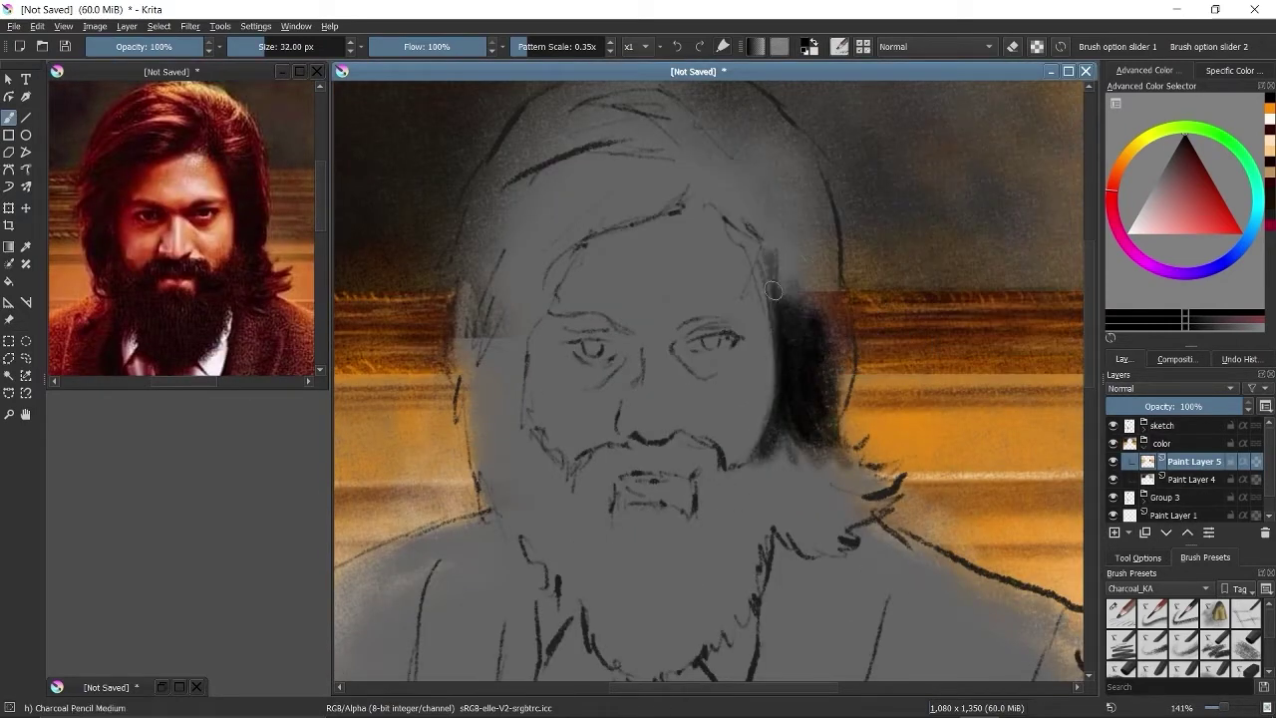
mouse_move(827, 348)
left_mouse_down()
mouse_move(759, 267)
mouse_move(843, 388)
left_mouse_up()
key("[")
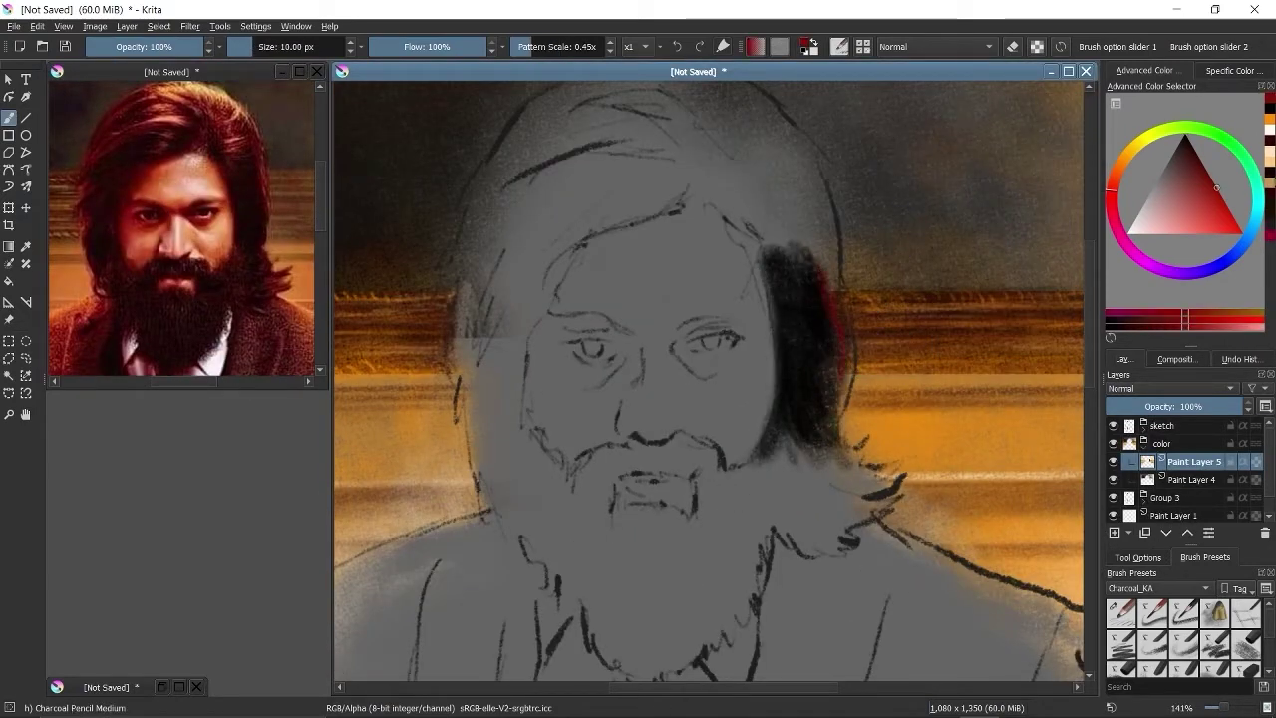
- Block in the remaining hair over the crown and down both sides of the head in dark reddish brown
left_click_drag(688, 148, 469, 329)
left_click_drag(558, 289, 508, 478)
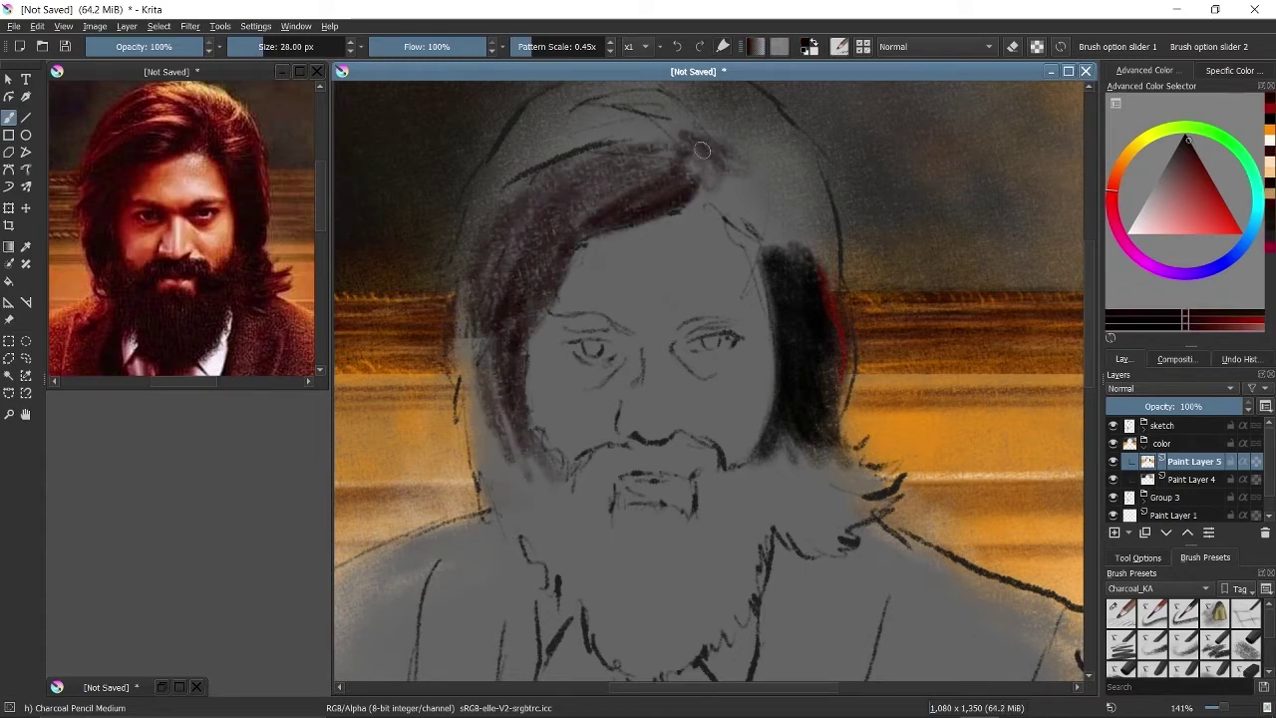
mouse_move(688, 140)
left_mouse_down()
mouse_move(807, 189)
mouse_move(843, 419)
left_mouse_up()
key("[")
key("[")
scroll(468, 276, "up", 2)
mouse_move(468, 276)
left_mouse_down()
mouse_move(521, 176)
mouse_move(697, 134)
mouse_move(799, 231)
mouse_move(663, 185)
mouse_move(514, 329)
left_mouse_up()
- Paint thin golden highlight strands along the crown and right edge of the hair with the Basic-5 Size brush
key("/")
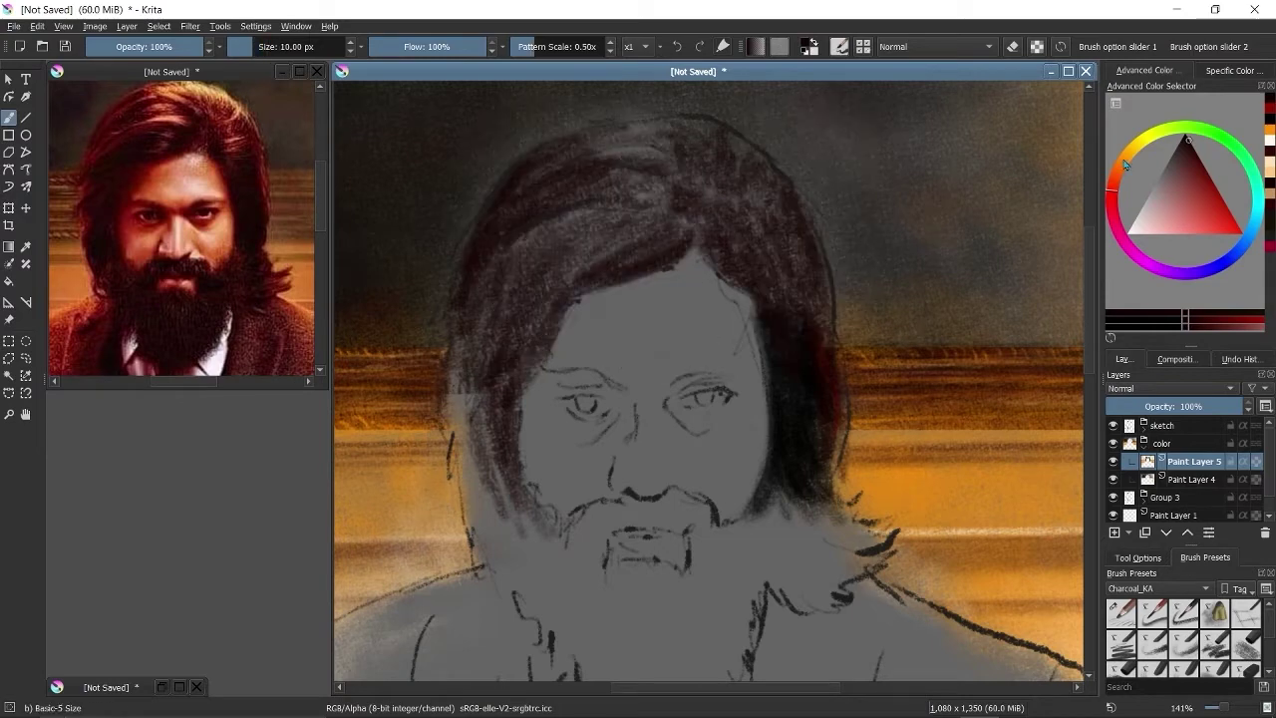
left_click(659, 142, "ctrl")
left_click_drag(660, 141, 688, 125)
key("]")
key("]")
key("]")
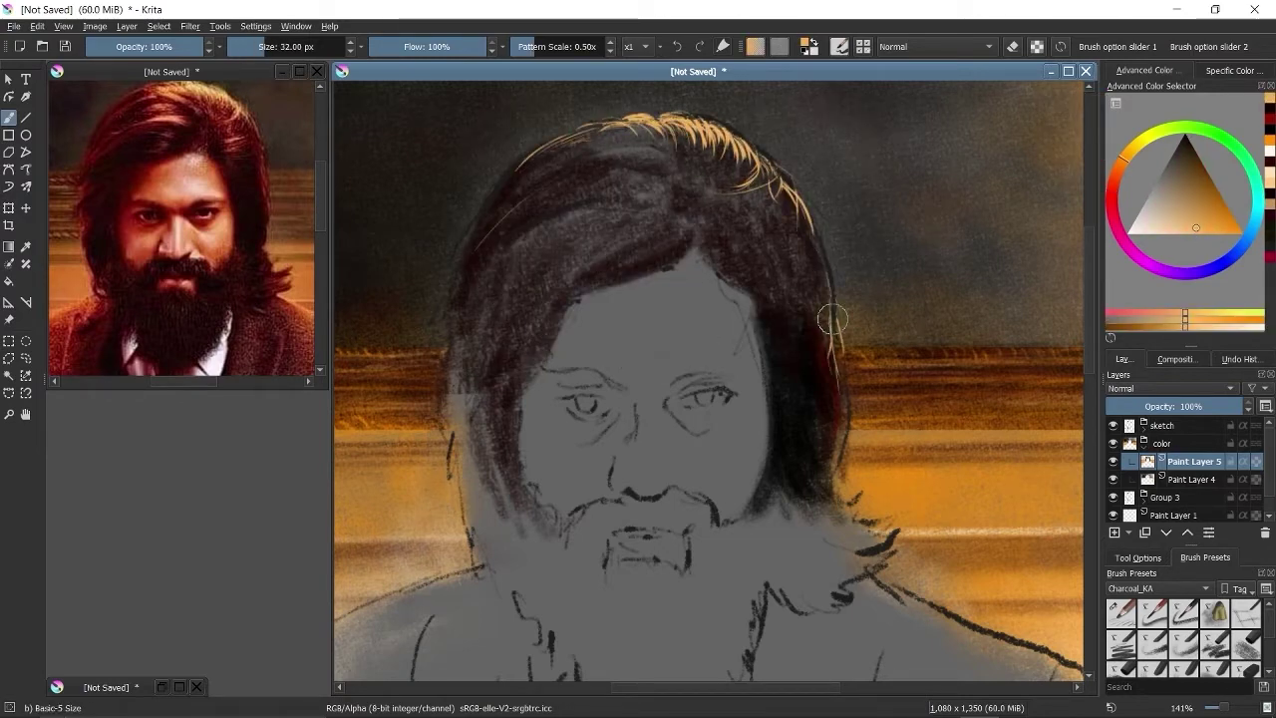
- Paint dark crimson strands sweeping from the parting down the left side of the hair
left_click(753, 183, "ctrl")
left_click_drag(682, 159, 549, 210)
key("]")
key("]")
key("]")
mouse_move(660, 211)
left_mouse_down()
mouse_move(477, 318)
mouse_move(512, 320)
mouse_move(453, 380)
left_mouse_up()
- Lower the brush opacity to 40% and glaze maroon over the left side, right side and crown of the hair
key("i")
key("i")
key("i")
key("i")
key("i")
key("i")
left_click_drag(558, 274, 514, 360)
left_click_drag(633, 236, 504, 299)
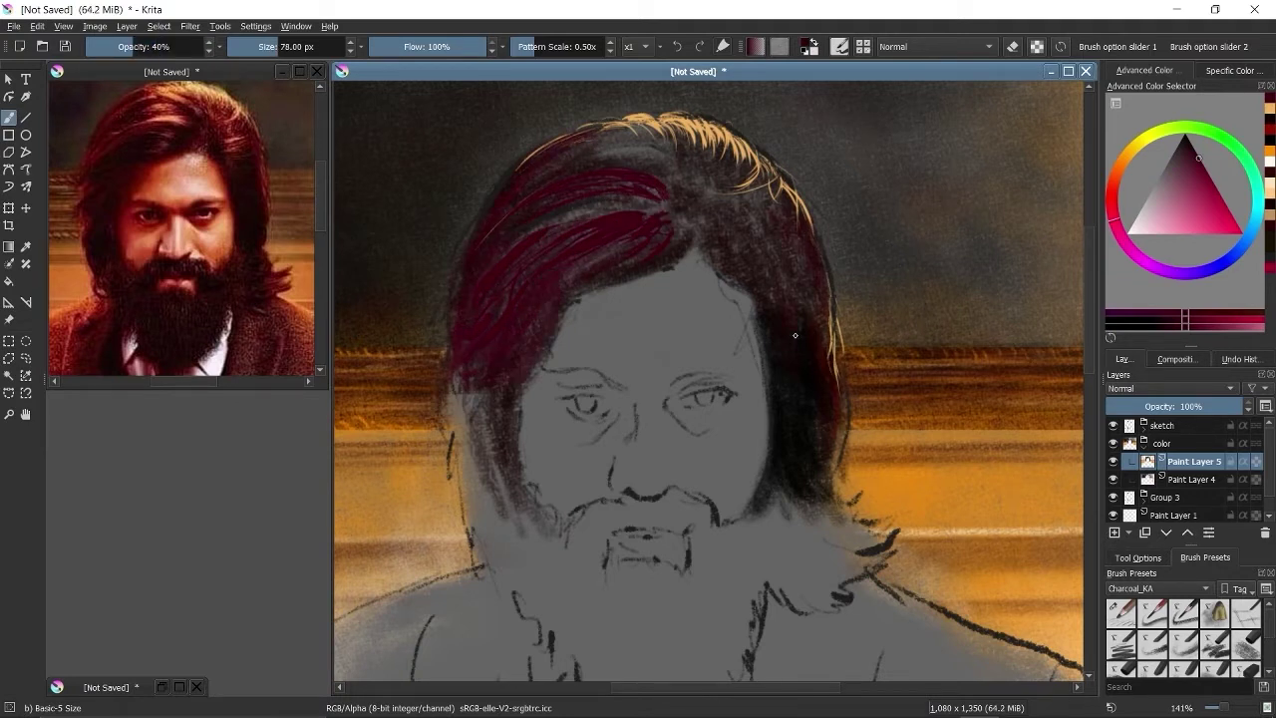
mouse_move(759, 182)
left_mouse_down()
mouse_move(693, 249)
mouse_move(713, 194)
mouse_move(703, 240)
left_mouse_up()
left_click_drag(678, 134, 603, 214)
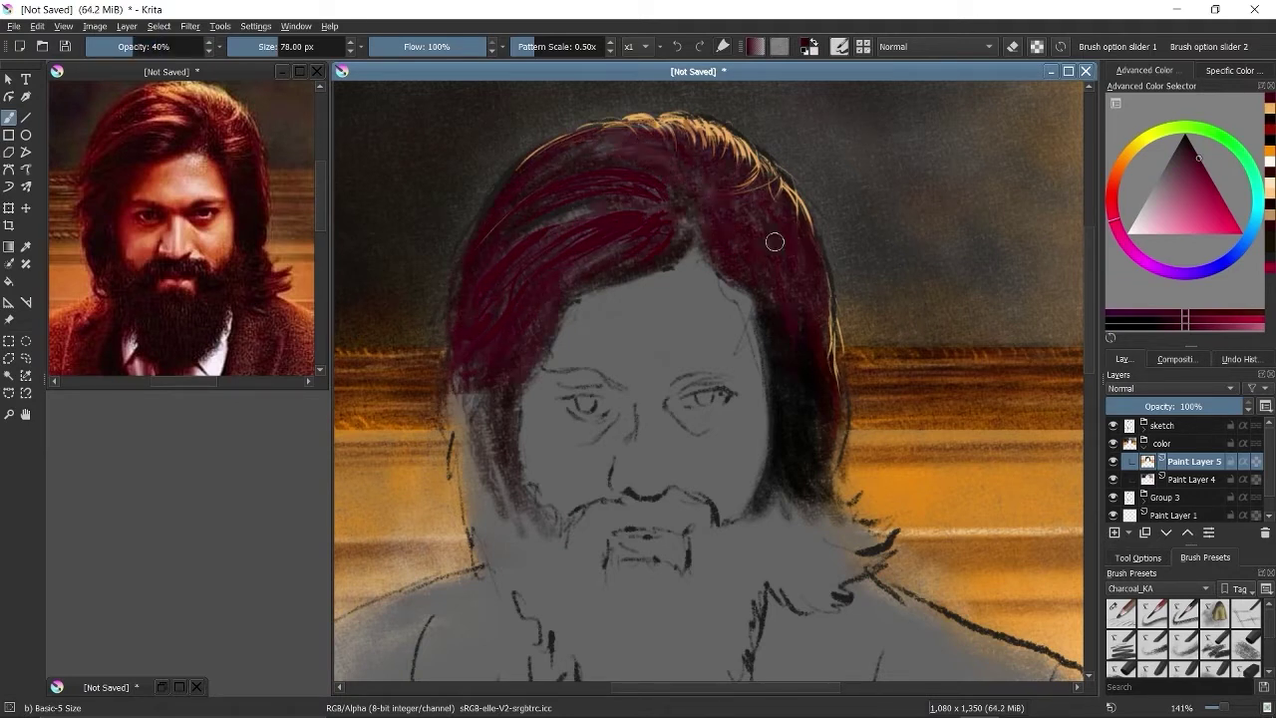
- Raise the brush opacity to 90% and paint near-black strands from the parting across the left side of the hair
key("o")
key("o")
key("o")
key("o")
key("o")
left_click(688, 229, "ctrl")
mouse_move(688, 225)
left_mouse_down()
mouse_move(584, 243)
mouse_move(544, 264)
left_mouse_up()
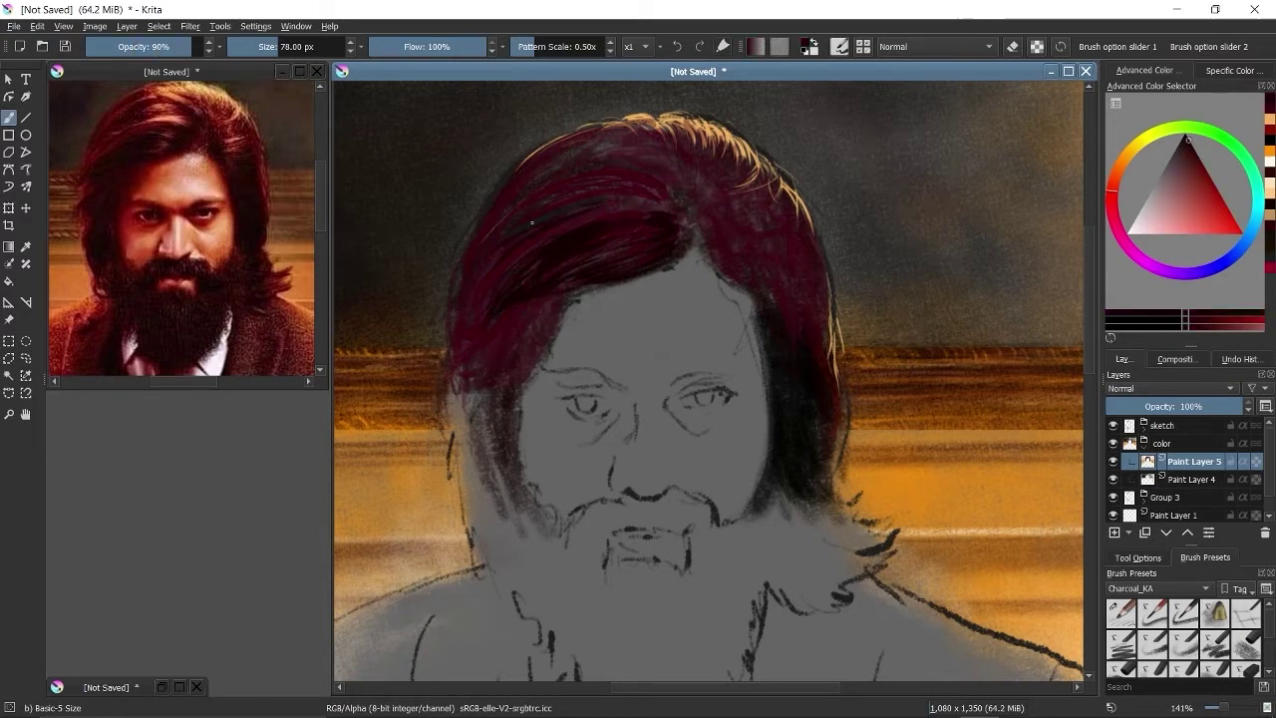
- Add a paint layer above the sketch group and paint dark strands over both sides and the top of the hair
key("Insert")
mouse_move(477, 346)
left_mouse_down()
mouse_move(526, 371)
mouse_move(550, 277)
mouse_move(696, 240)
left_mouse_up()
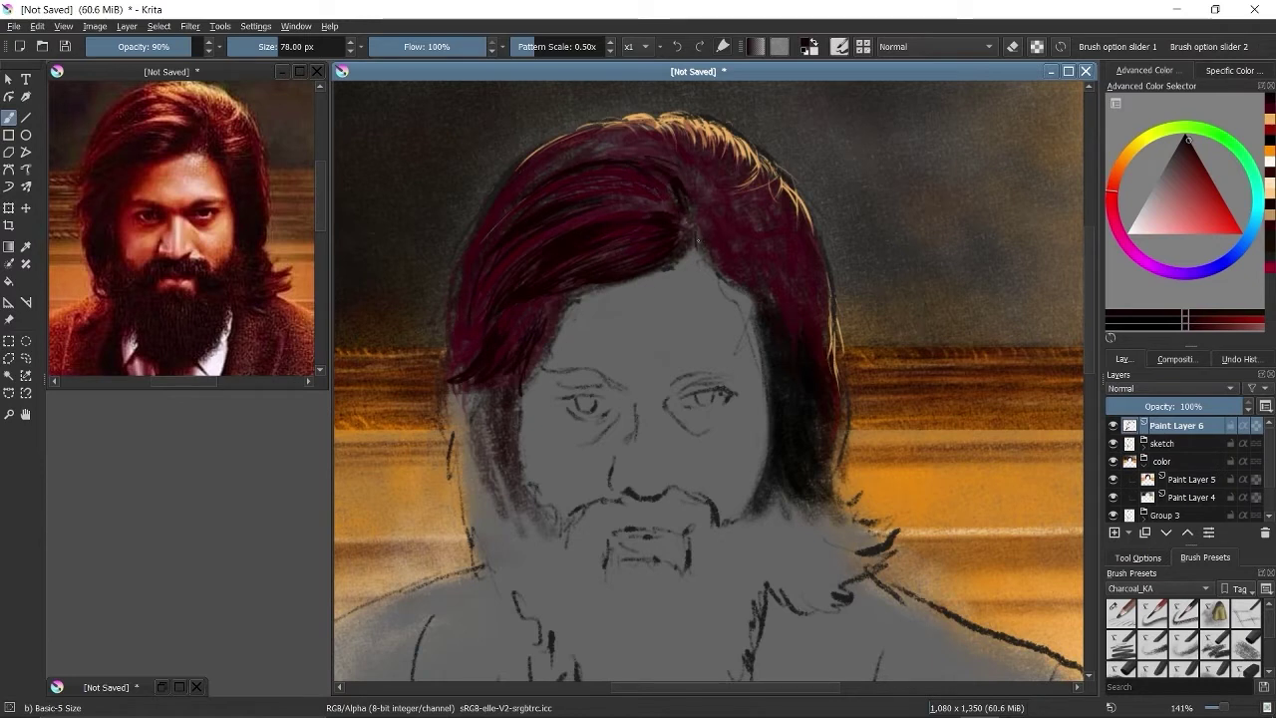
mouse_move(767, 267)
left_mouse_down()
mouse_move(766, 318)
mouse_move(814, 312)
left_mouse_up()
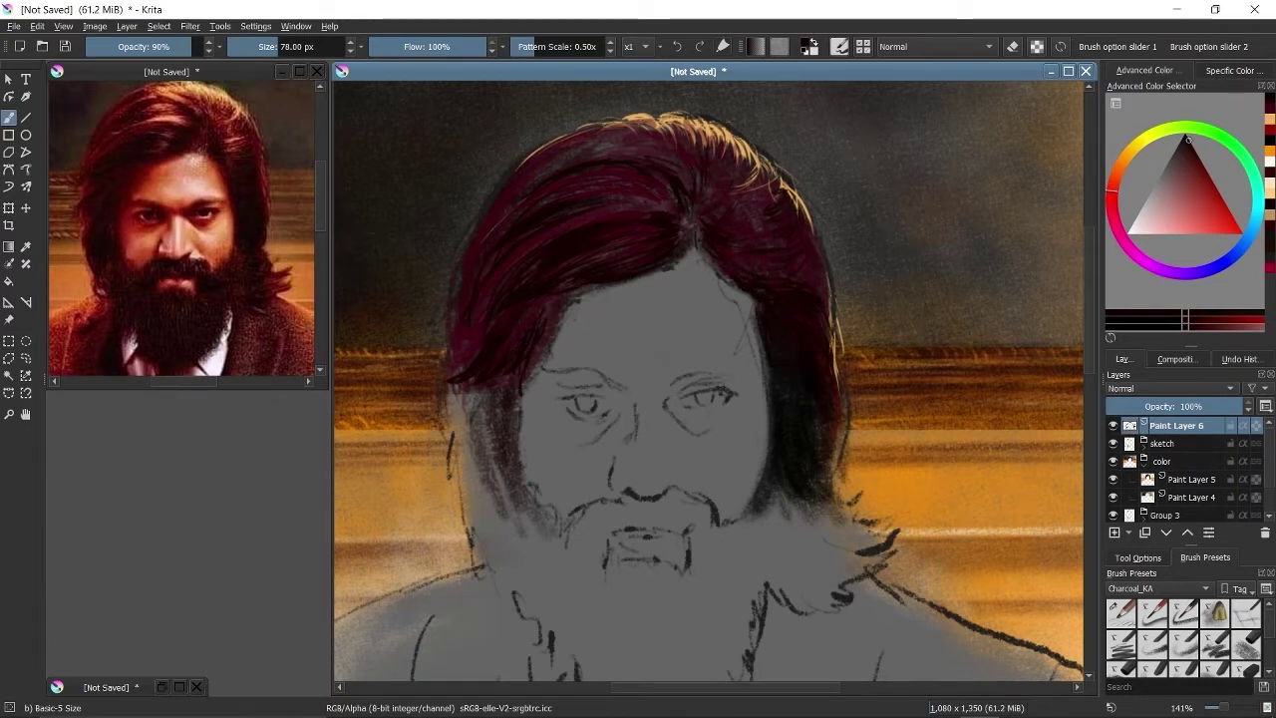
left_click_drag(819, 257, 828, 293)
left_click_drag(598, 130, 653, 157)
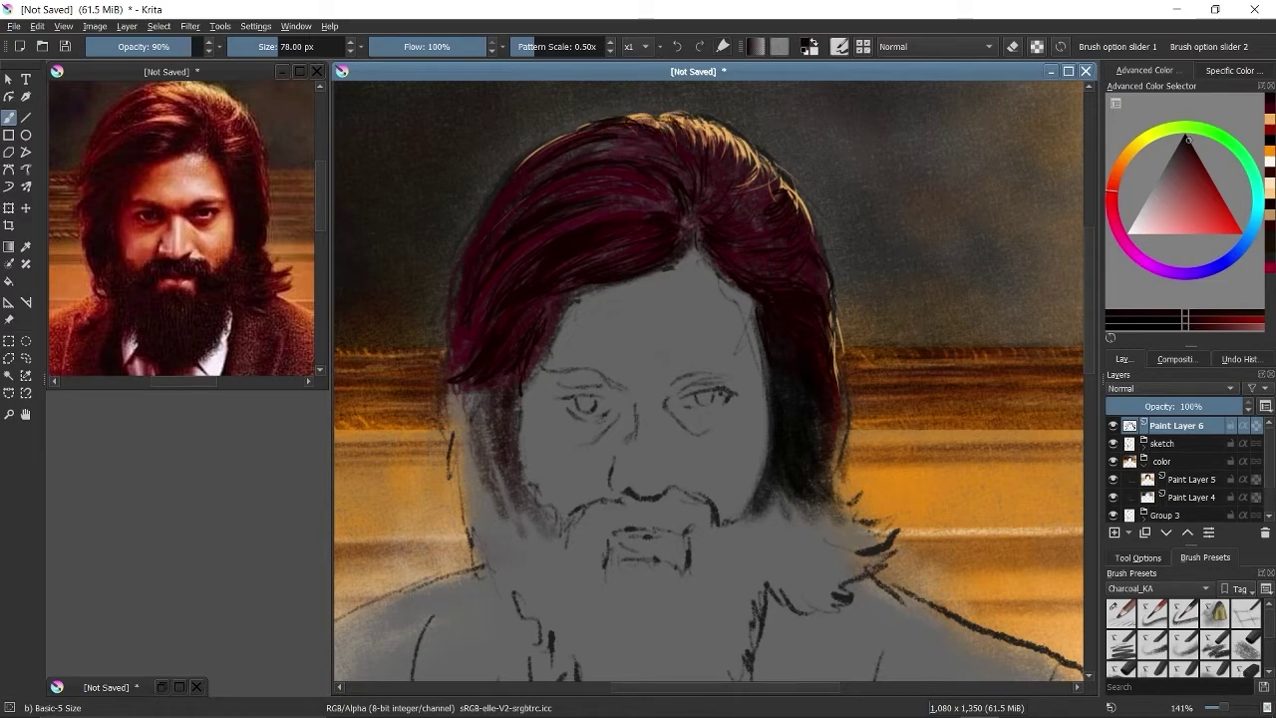
- Darken the hair overall with soft near-black shading, using the Charcoal pencil large brush at 38 px
right_click(623, 222)
left_click(627, 176)
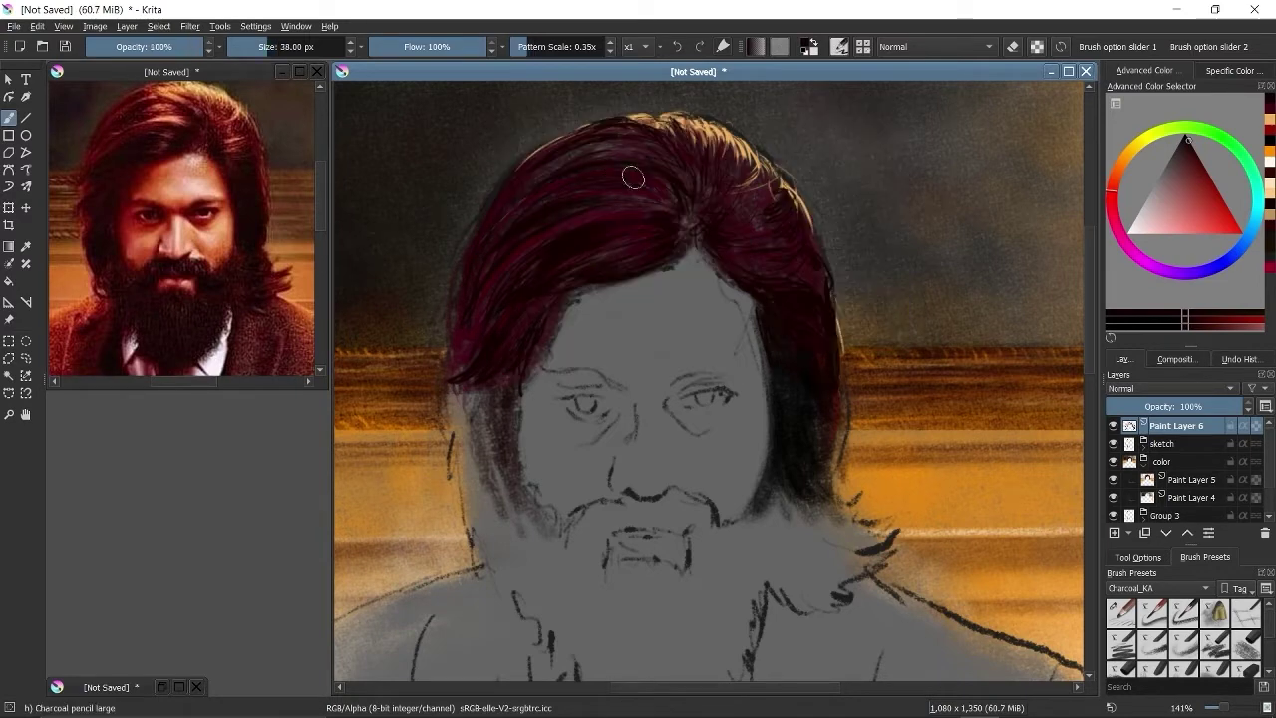
left_click_drag(740, 189, 762, 134)
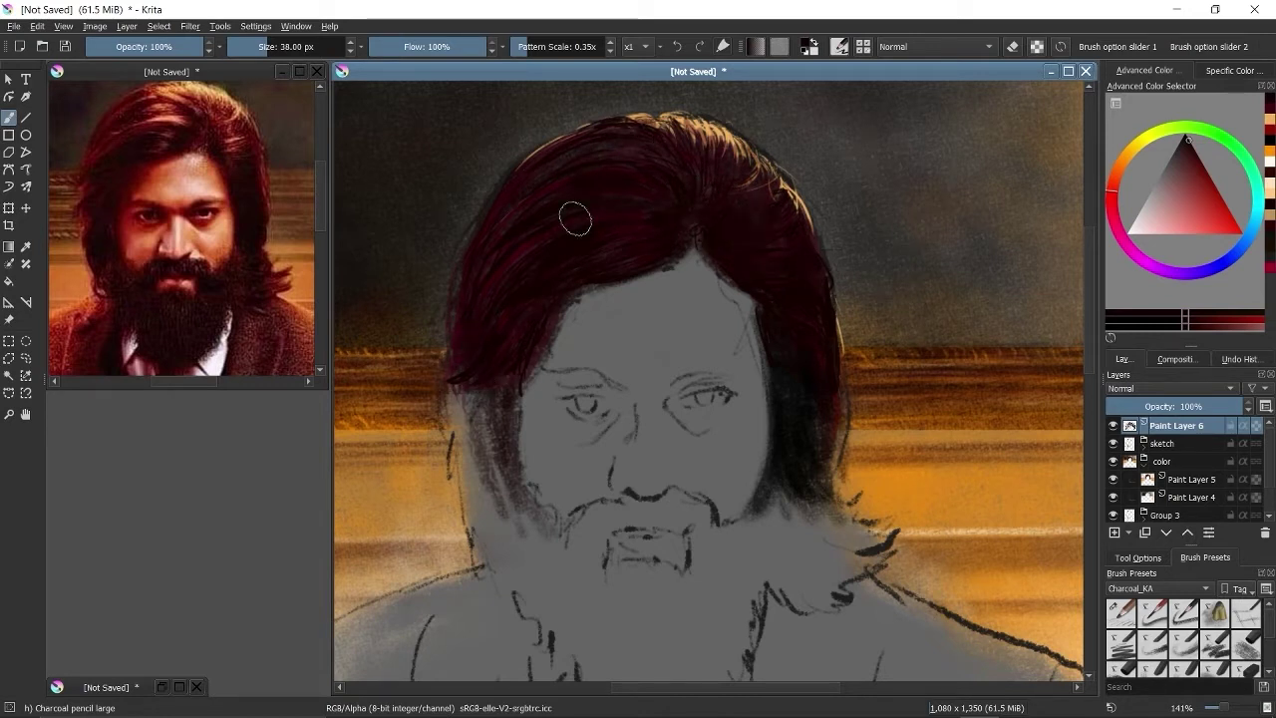
- Add a red sheen to the left side of the hair with a 26 px brush
left_click(476, 247, "ctrl")
key("bracketleft")
key("bracketleft")
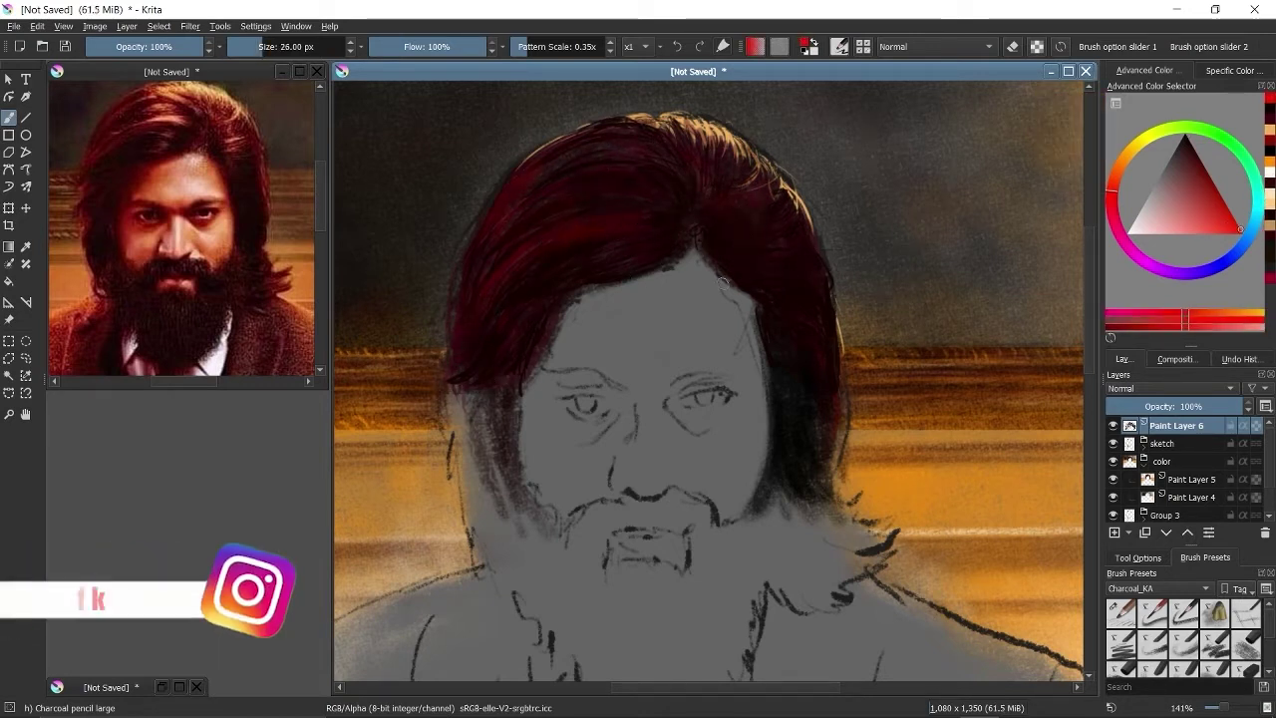
- Paint near-black over the lower side hair, jawline and moustache, using the Charcoal pencil large brush
left_click(764, 195, "ctrl")
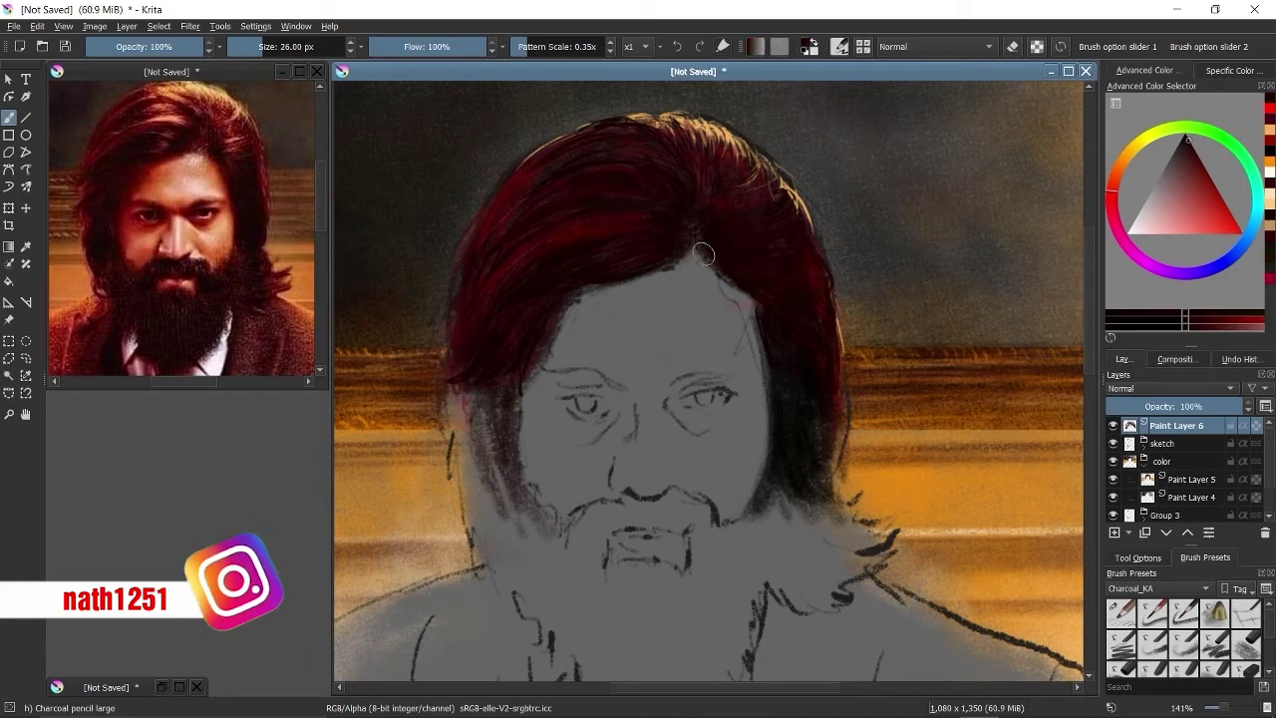
scroll(764, 196, "down", 2)
key("bracketleft")
mouse_move(538, 299)
left_mouse_down()
mouse_move(528, 419)
mouse_move(598, 469)
mouse_move(638, 419)
mouse_move(797, 458)
mouse_move(837, 419)
left_mouse_up()
- Enlarge the brush to 96 px and fill the beard and the flared hair beside it with near-black
key("bracketright")
key("bracketright")
key("bracketright")
key("bracketright")
key("bracketright")
key("bracketright")
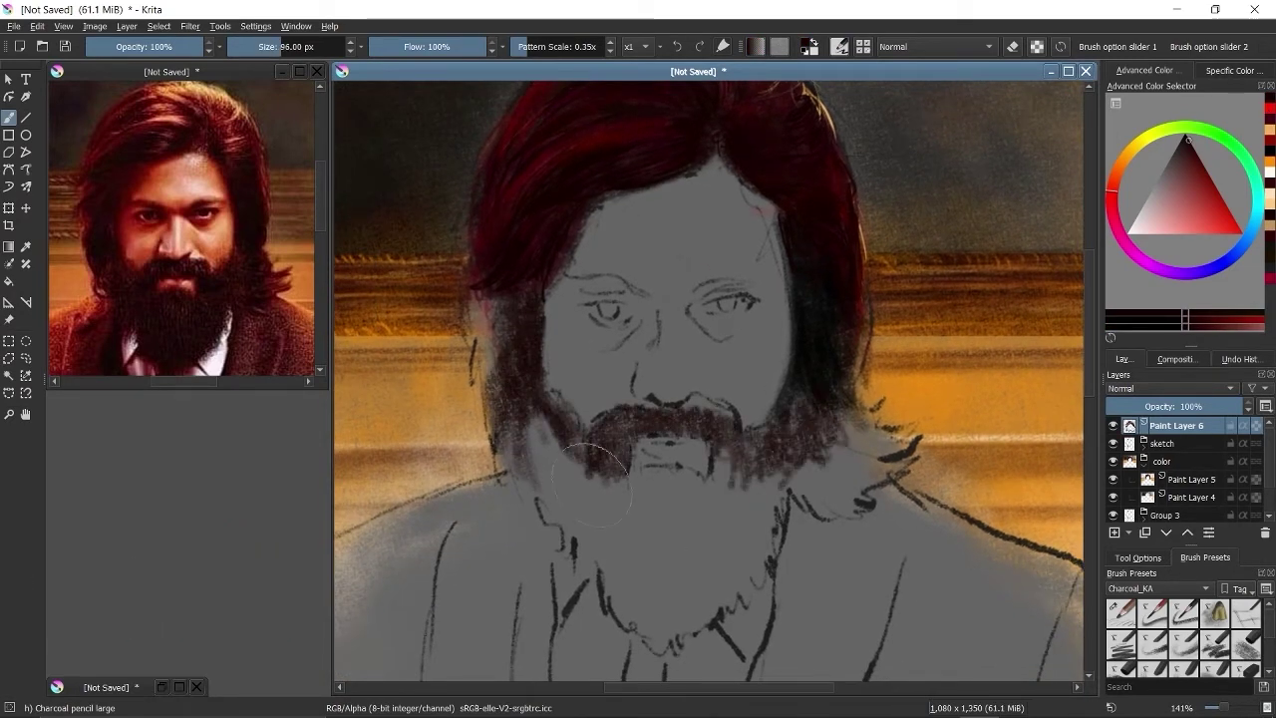
mouse_move(698, 459)
left_mouse_down()
mouse_move(592, 536)
mouse_move(750, 533)
mouse_move(589, 558)
mouse_move(760, 522)
mouse_move(618, 448)
mouse_move(624, 439)
left_mouse_up()
- Refine the beard and side hair with a 15 px near-black brush, adding a dark crimson tint to the lower hair
key("bracketleft")
key("bracketleft")
key("bracketleft")
key("bracketleft")
key("bracketleft")
key("bracketleft")
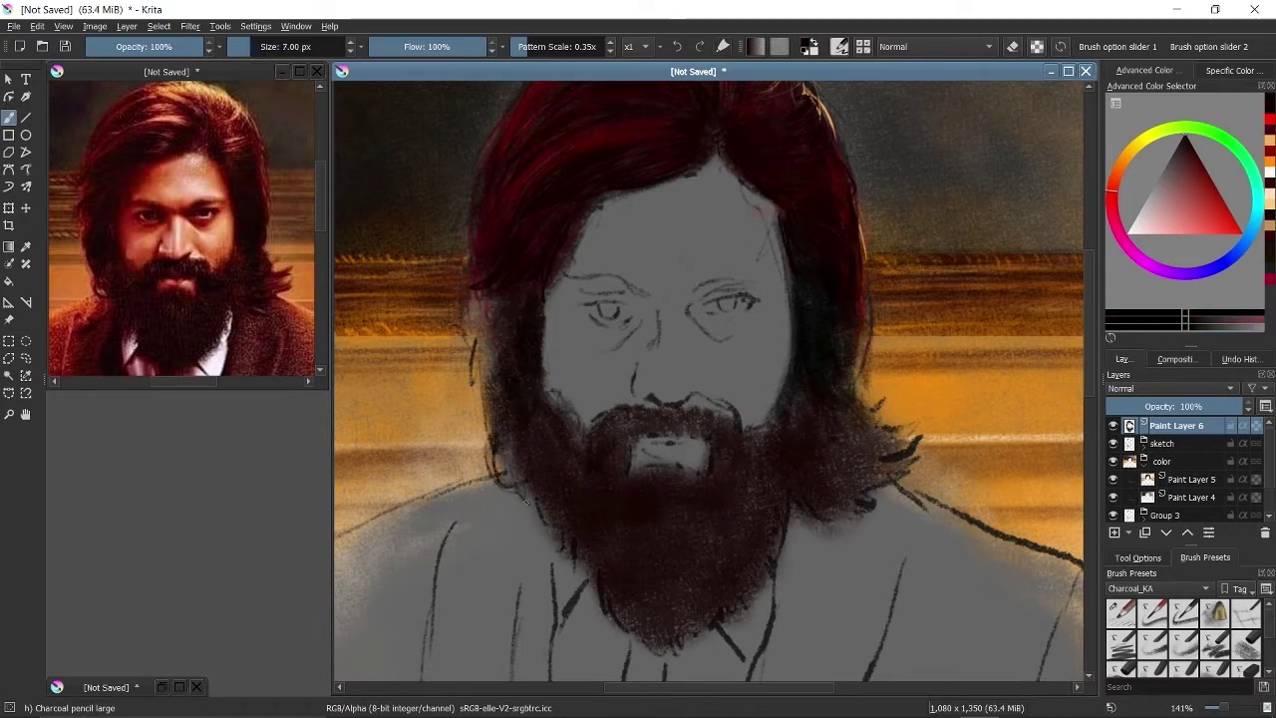
key("bracketright")
key("bracketright")
key("bracketright")
key("bracketright")
mouse_move(584, 489)
left_mouse_down()
mouse_move(603, 435)
mouse_move(639, 411)
left_mouse_up()
mouse_move(549, 493)
left_mouse_down()
mouse_move(674, 481)
mouse_move(661, 590)
mouse_move(753, 519)
left_mouse_up()
mouse_move(802, 456)
left_mouse_down()
mouse_move(844, 490)
mouse_move(834, 430)
left_mouse_up()
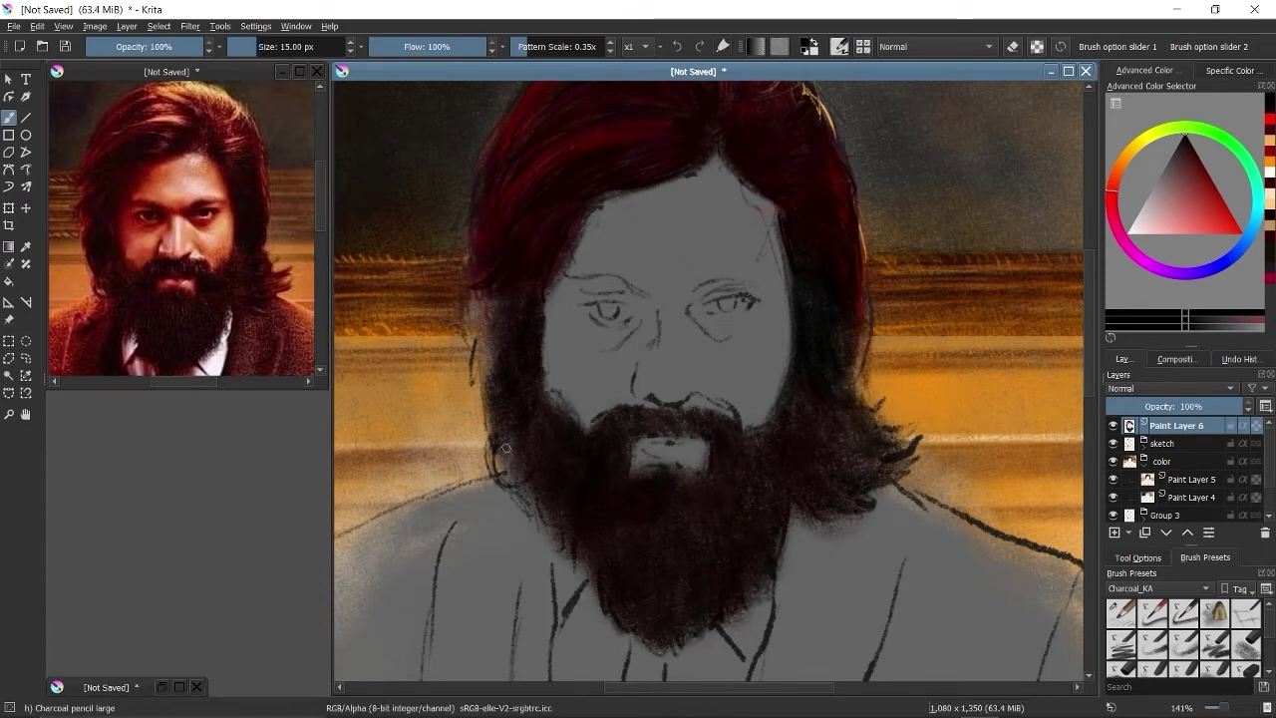
left_click_drag(506, 449, 537, 298)
left_click(492, 292, "ctrl")
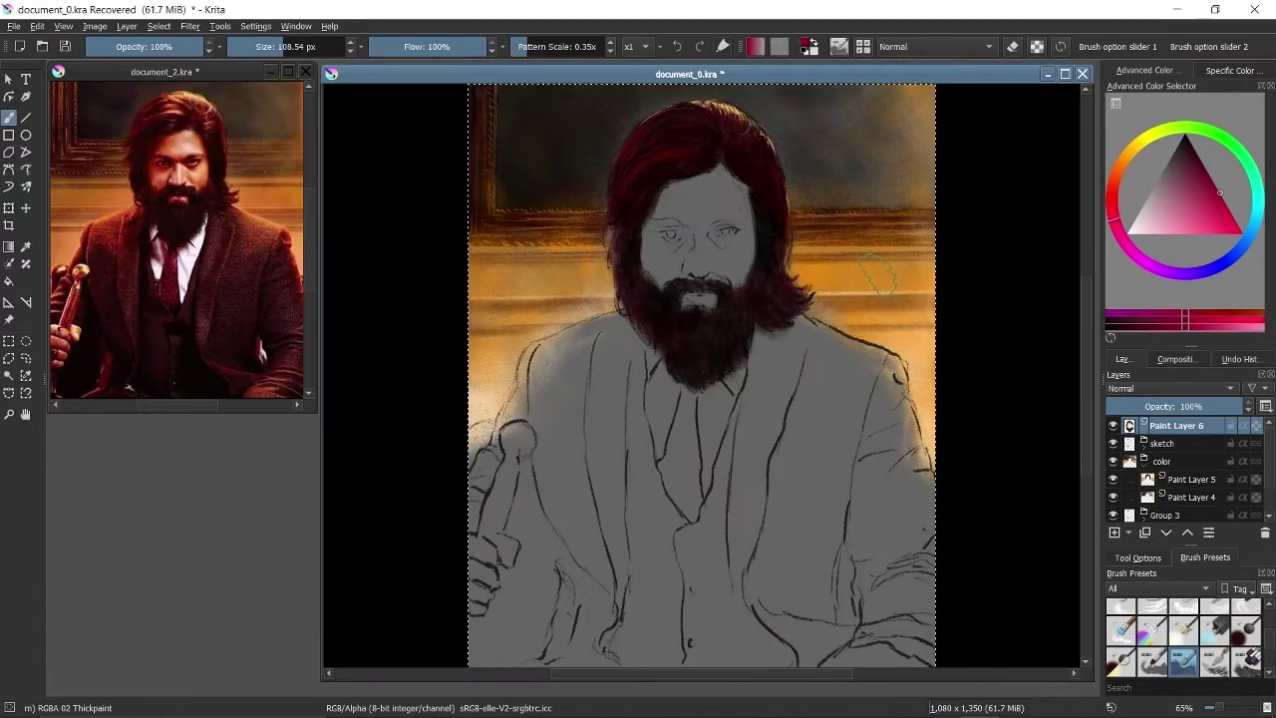
- Start the skin base with pale pink on the forehead and right cheek, using Charcoal pencil large at 126 px
scroll(789, 296, "up", 3)
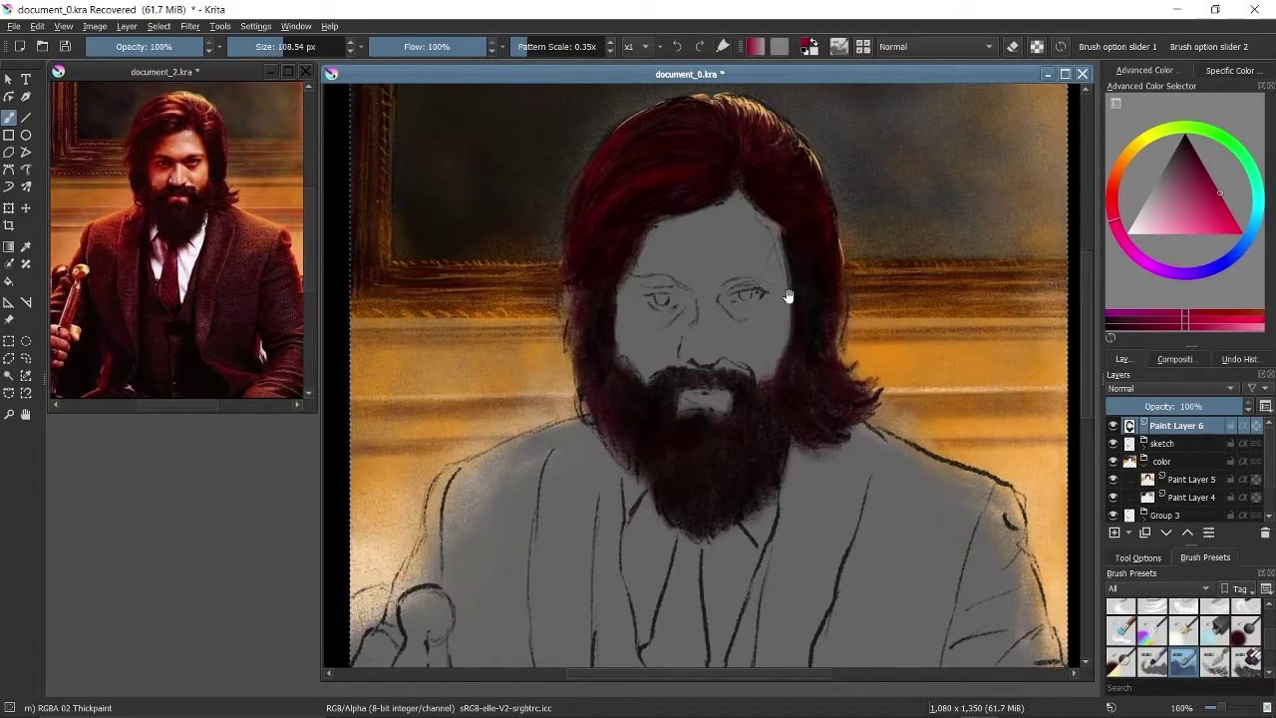
right_click(789, 296)
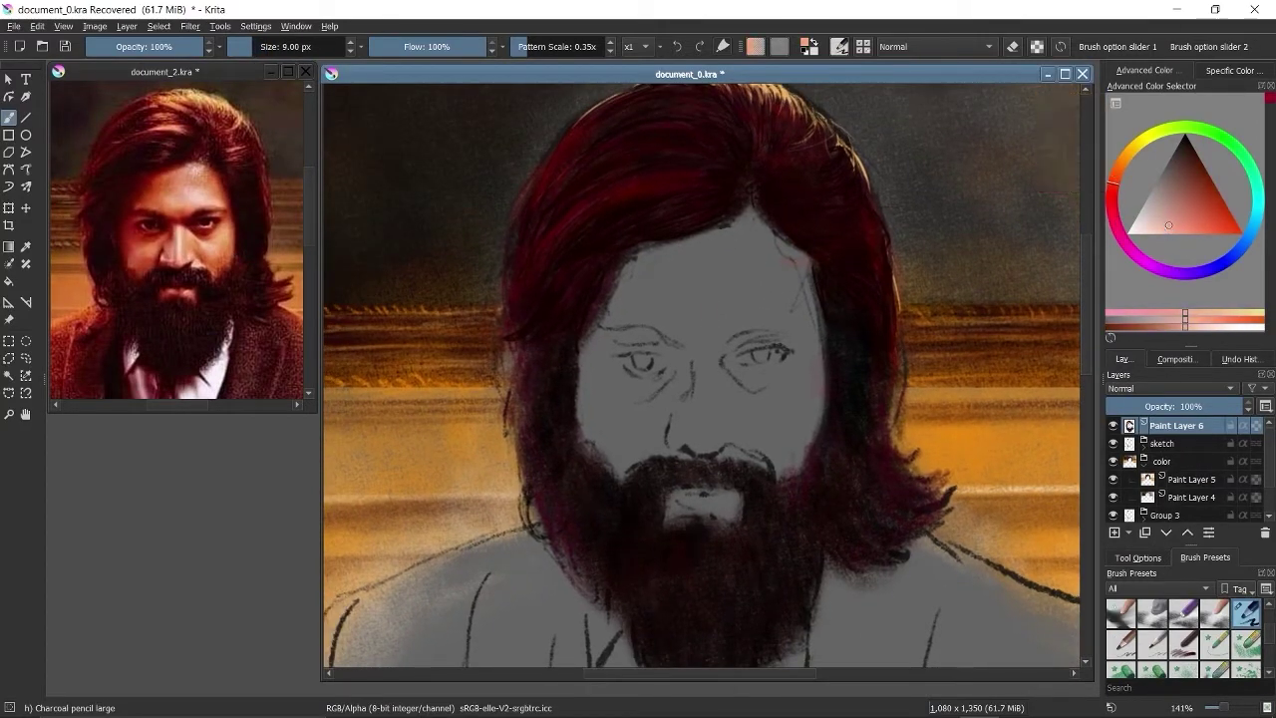
left_click(709, 317)
mouse_move(709, 317)
left_mouse_down()
mouse_move(788, 344)
mouse_move(758, 409)
mouse_move(777, 419)
left_mouse_up()
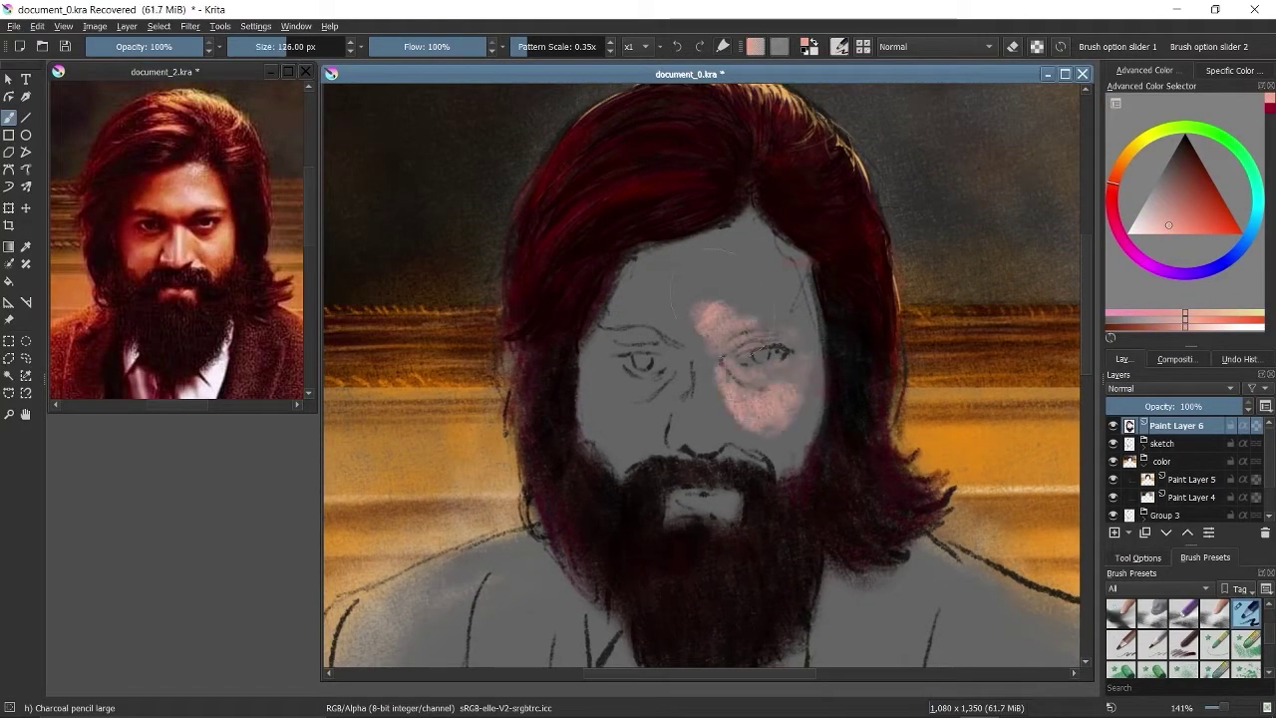
- Move Paint Layer 6 below the sketch group and cover the rest of the face with pale pink
key("ctrl+Page_Up")
left_click(1176, 445)
key("[")
key("[")
key("[")
mouse_move(688, 389)
left_mouse_down()
mouse_move(697, 240)
mouse_move(778, 319)
mouse_move(663, 384)
mouse_move(797, 398)
left_mouse_up()
- Reduce the brush to 28 px and fill the mouth area inside the beard with pale pink
key("[")
key("[")
key("[")
key("[")
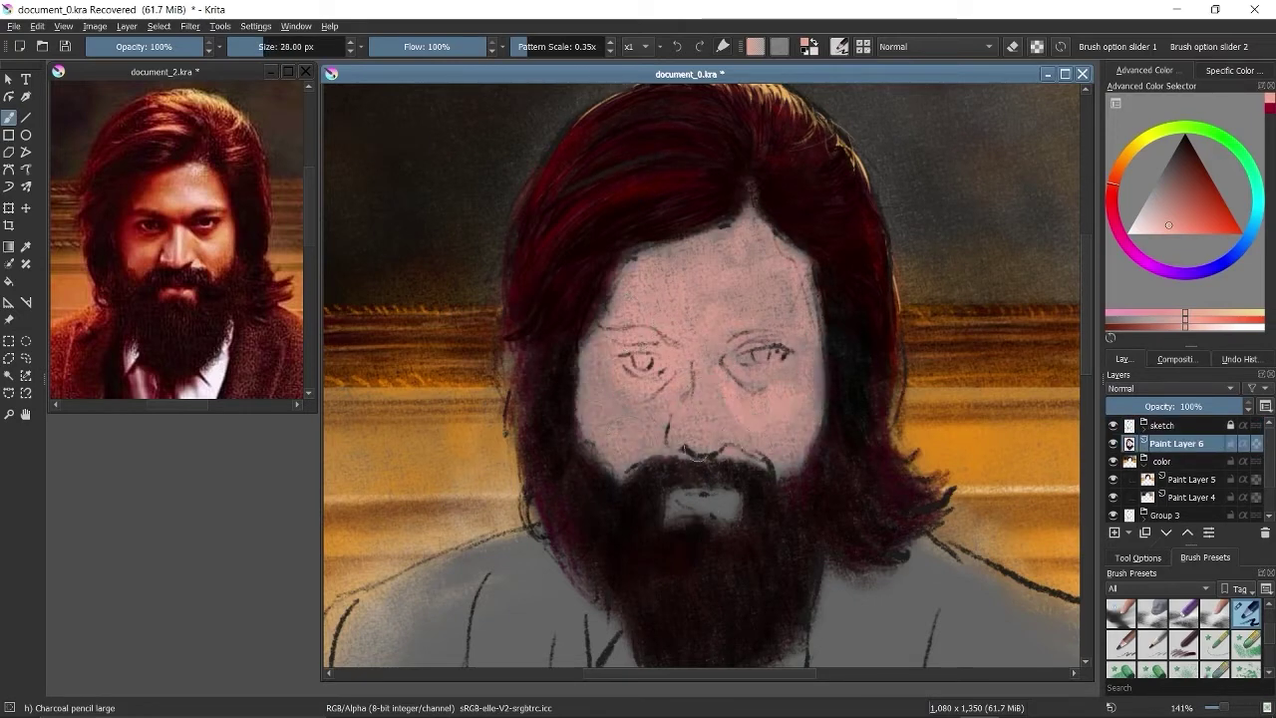
left_click_drag(672, 503, 703, 503)
- Smooth the pink skin across the forehead and cheeks with the Blender Basic brush at 30 px
right_click(748, 298)
left_click(692, 291)
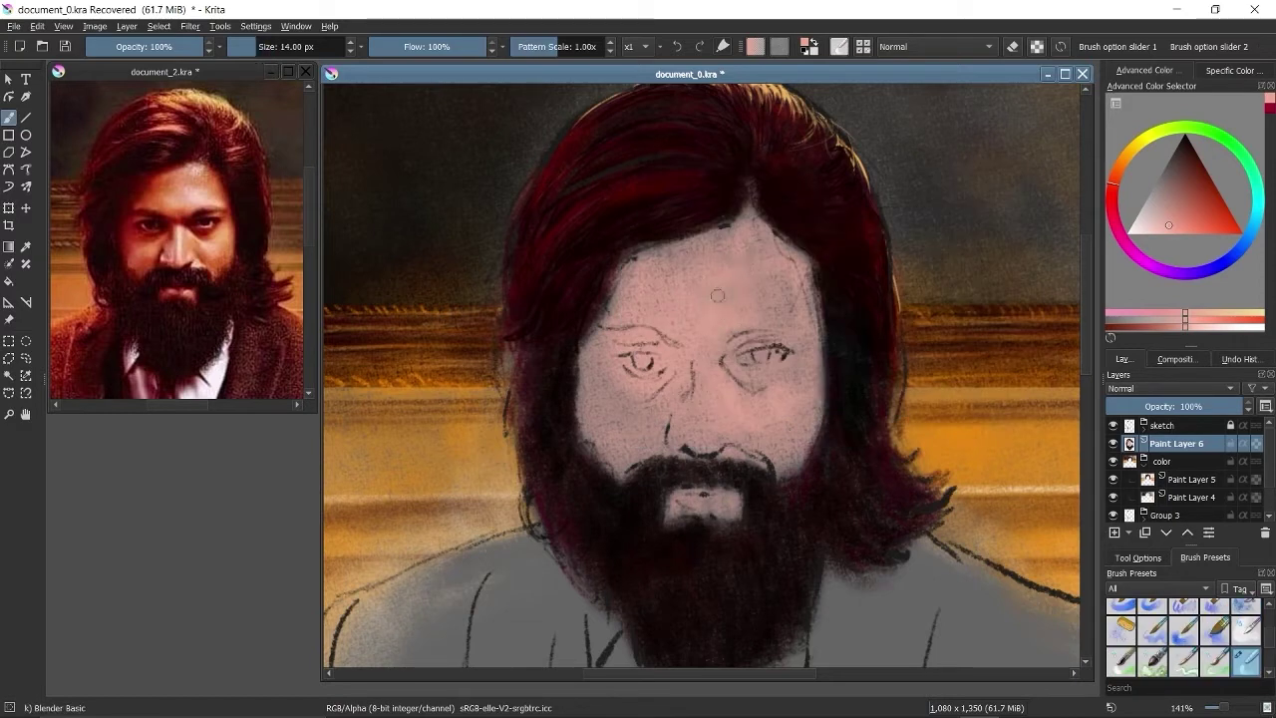
scroll(690, 291, "down", 1)
key("]")
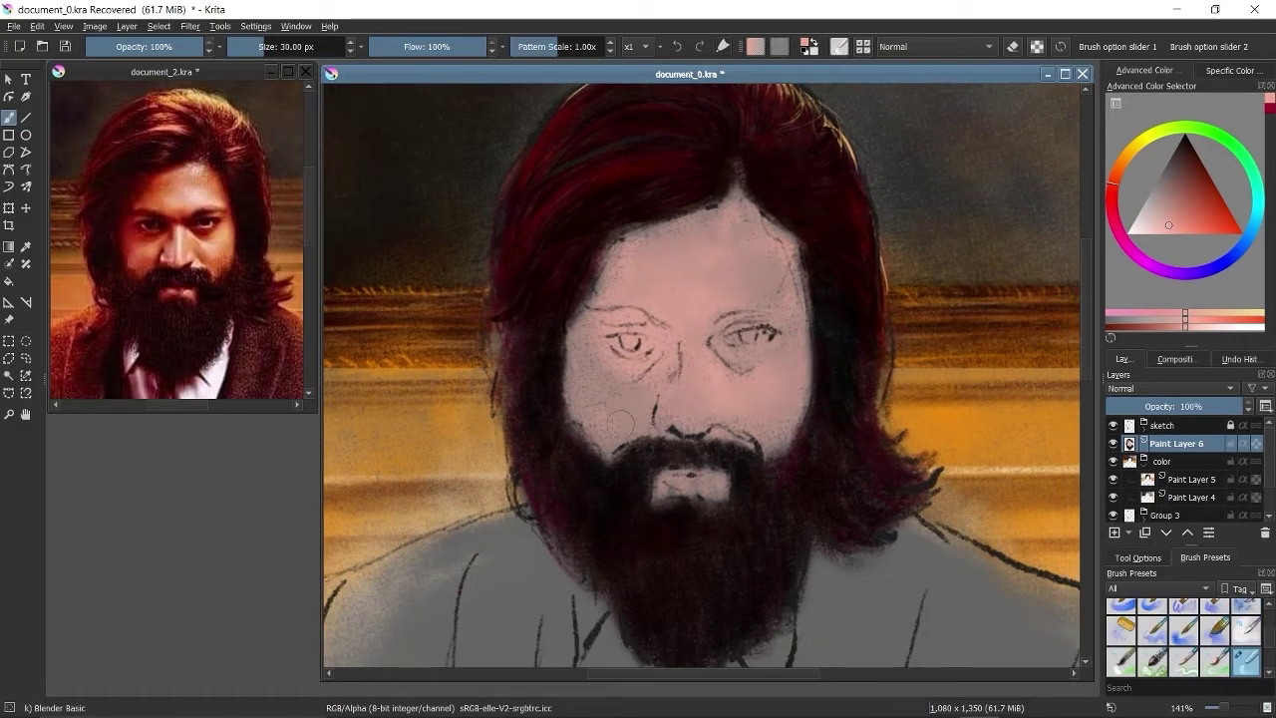
- Paint orange shading on the forehead and cheeks with Charcoal pencil large at 26 px, and smooth it with Blender Basic at 28 px
key("slash")
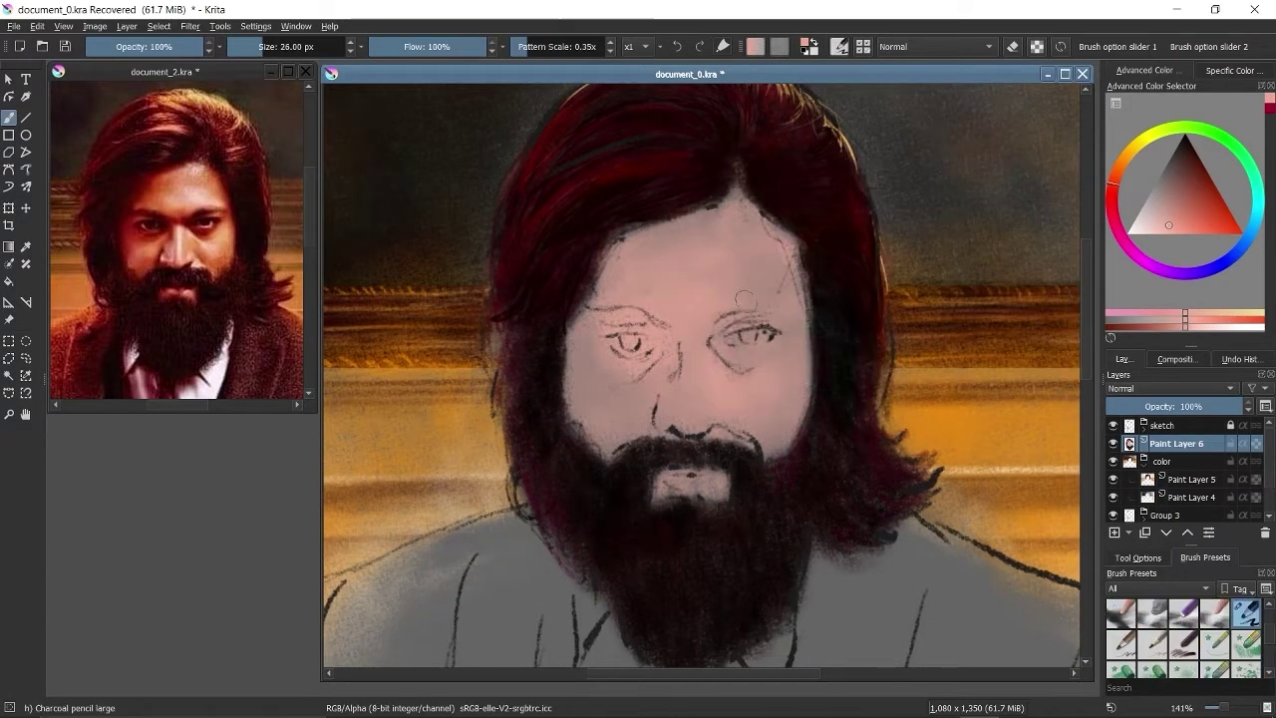
left_click_drag(613, 234, 589, 304)
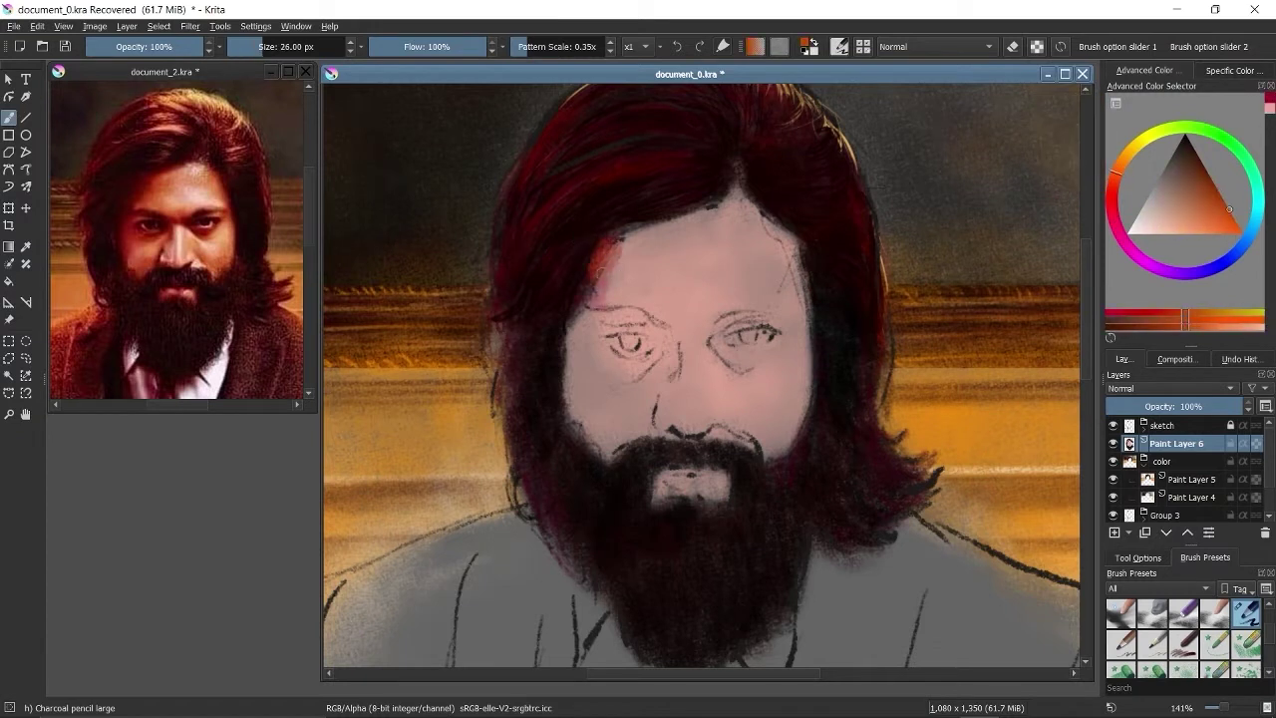
left_click_drag(648, 238, 606, 299)
left_click_drag(697, 227, 583, 373)
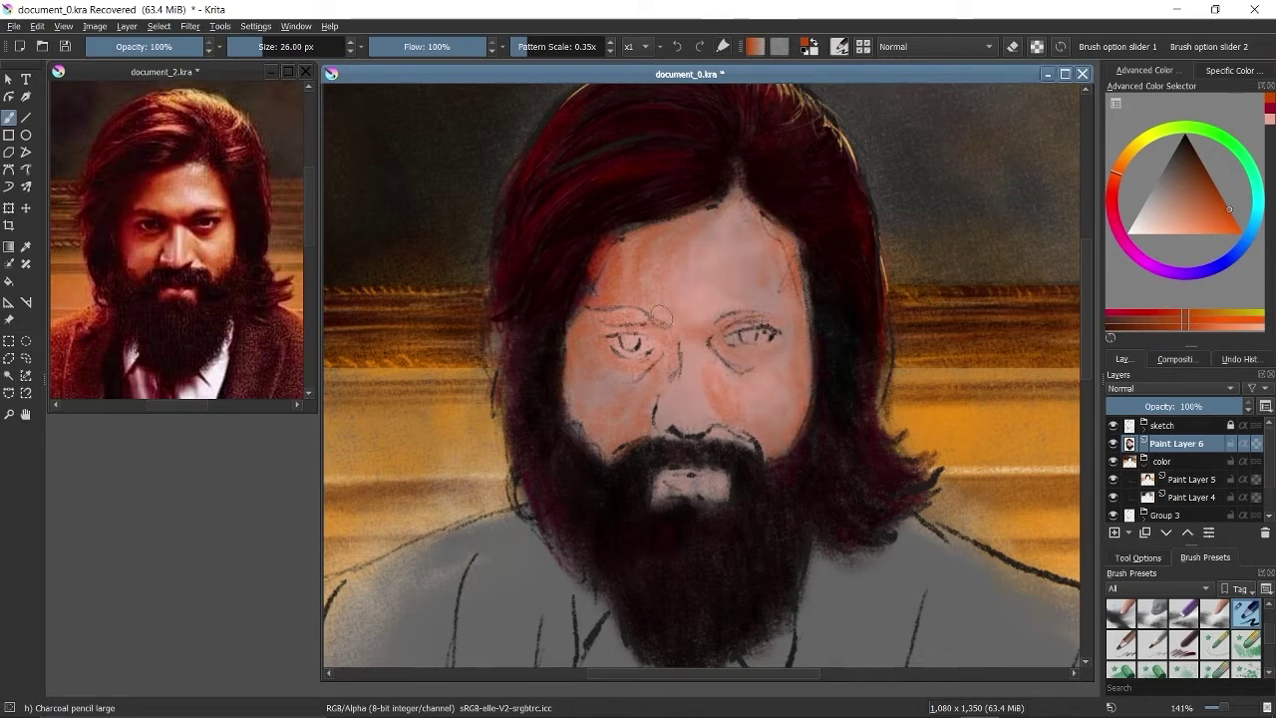
key("slash")
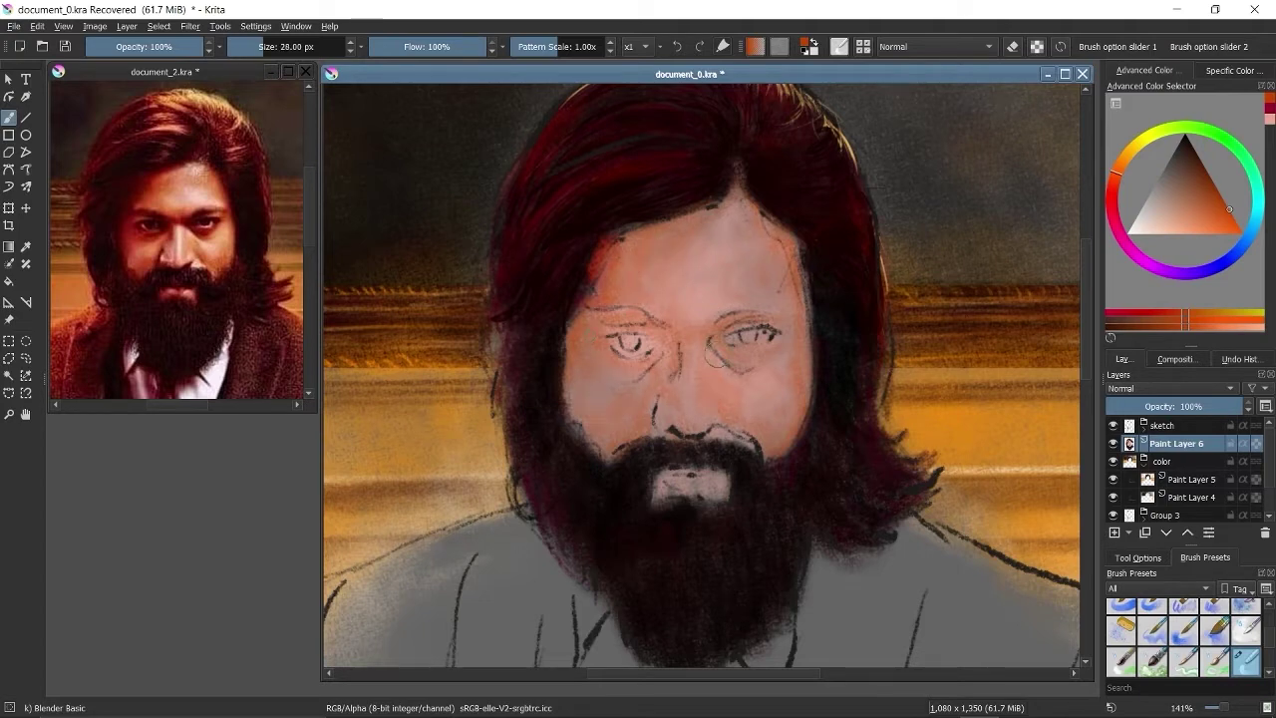
scroll(716, 356, "down", 1)
- Paint crimson shading around both eye sockets and along the brows with the Charcoal pencil large brush
key("slash")
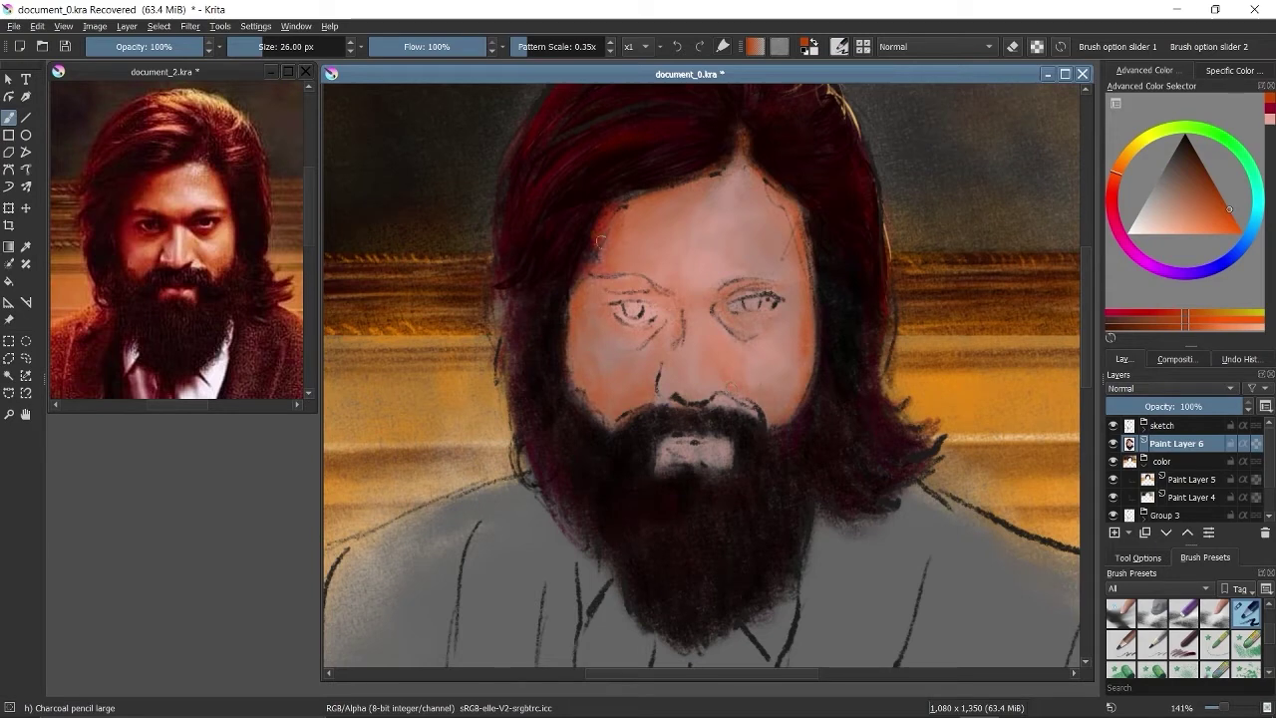
left_click(831, 251, "ctrl")
mouse_move(592, 282)
left_mouse_down()
mouse_move(664, 291)
mouse_move(684, 327)
mouse_move(750, 333)
left_mouse_up()
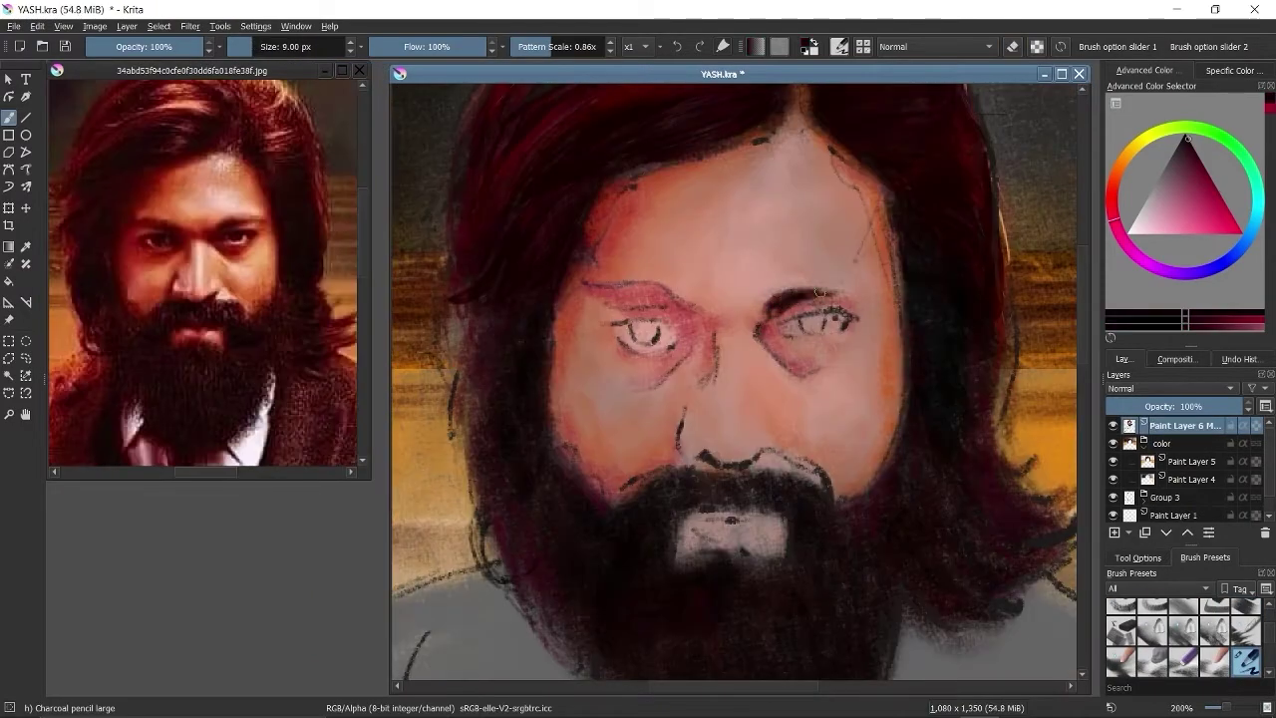
- Paint both eyes and eyebrows in near-black and dark brown with fine charcoal brushes, and darken the pupils
mouse_move(865, 291)
left_mouse_down()
mouse_move(780, 321)
mouse_move(762, 355)
left_mouse_up()
key("1")
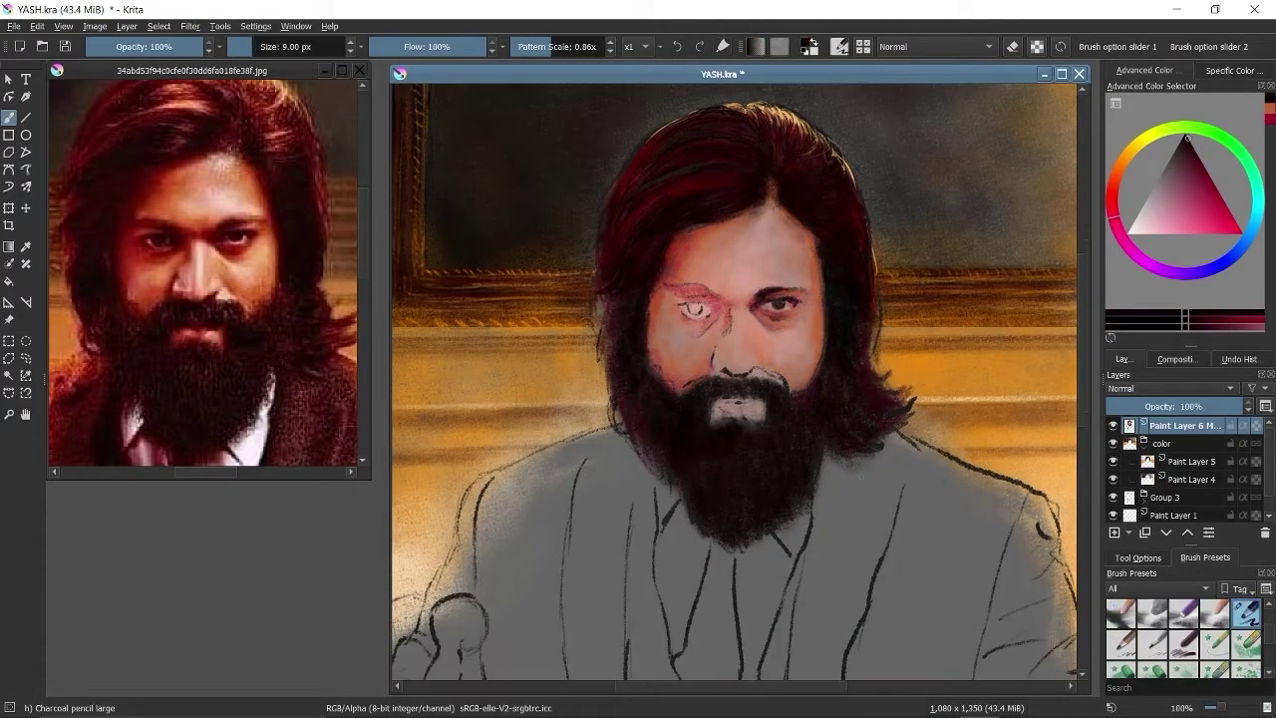
key("bracketleft")
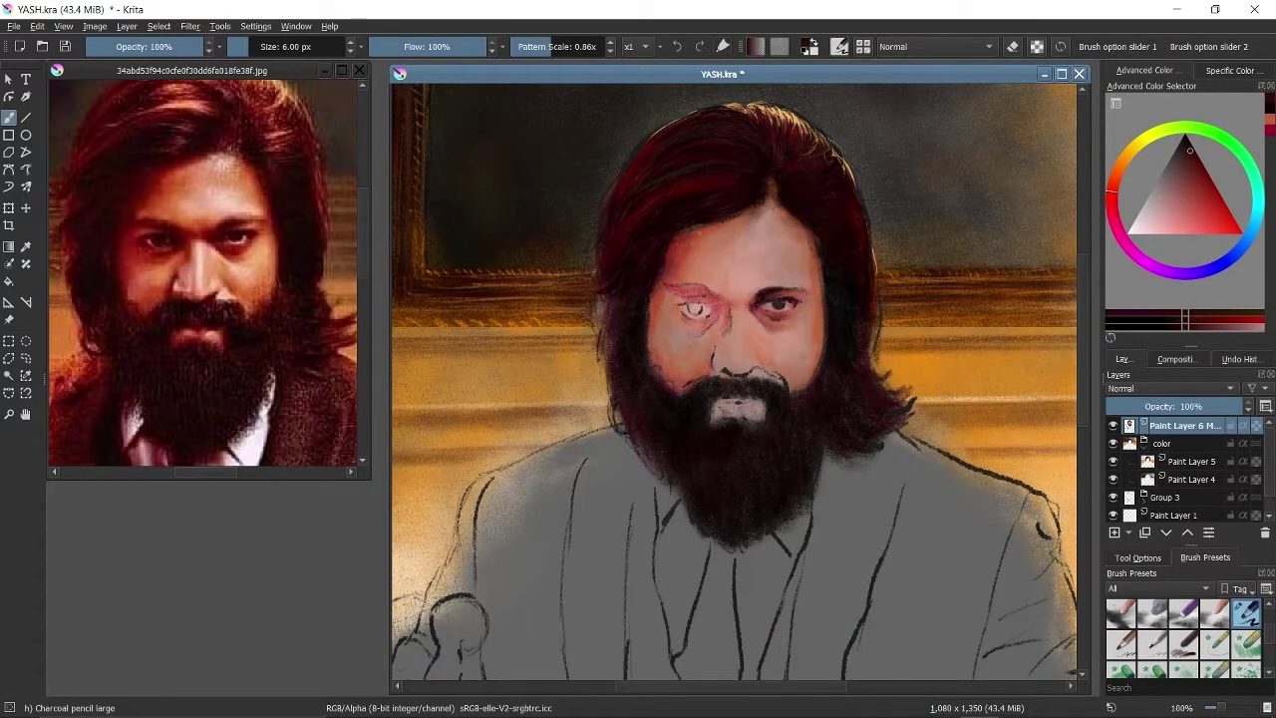
key("slash")
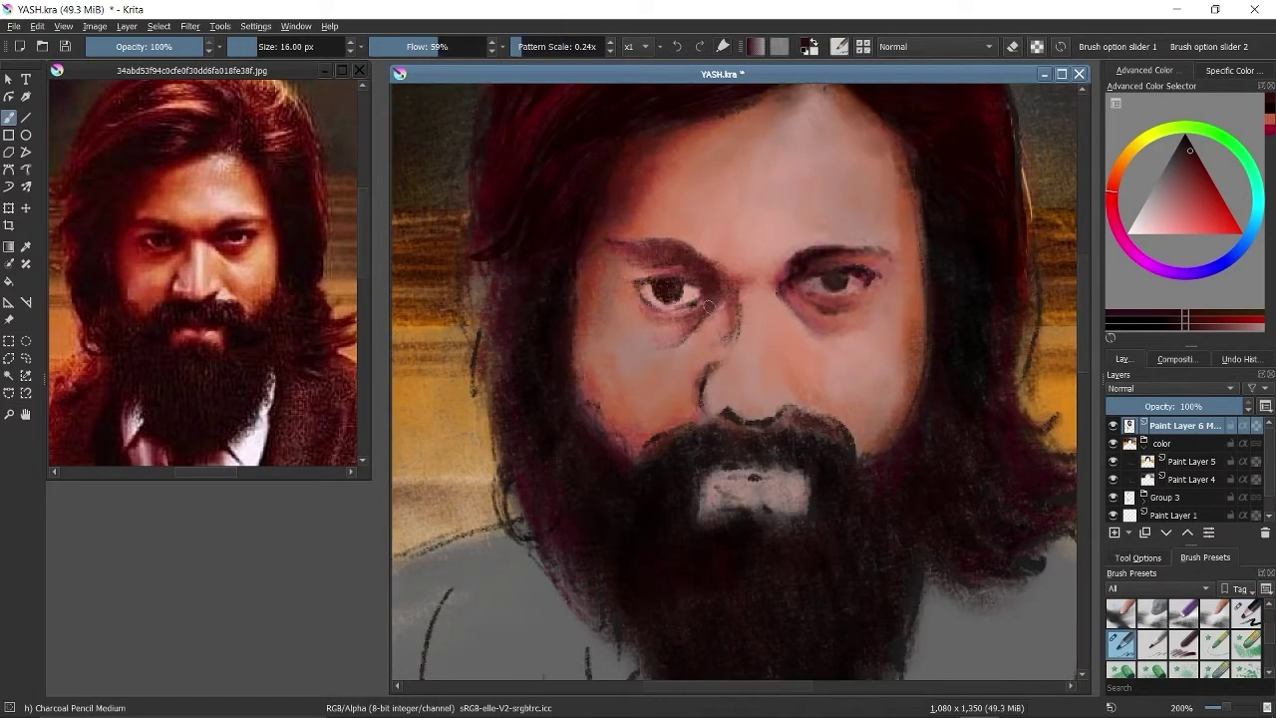
left_click_drag(824, 280, 837, 279)
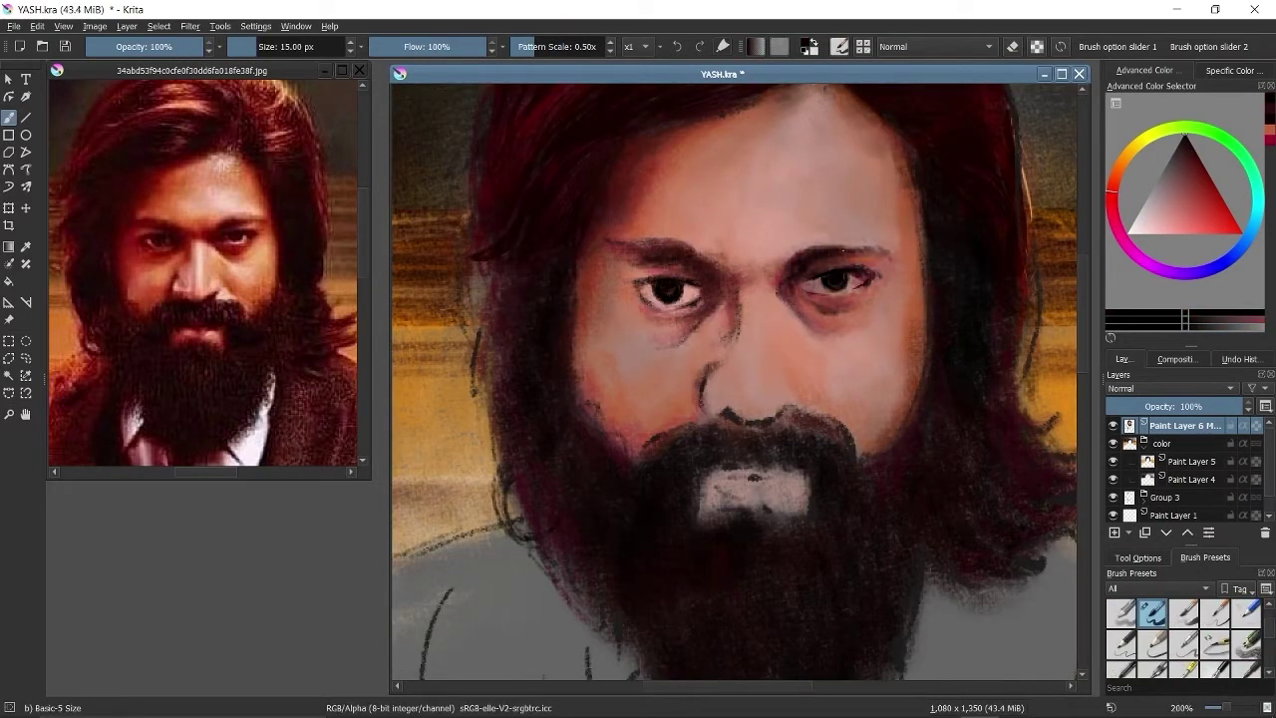
- Model the nose with dark red shading and pale pink highlights, using the Charcoal Pencil Medium brush
key("slash")
left_click_drag(777, 410, 760, 429)
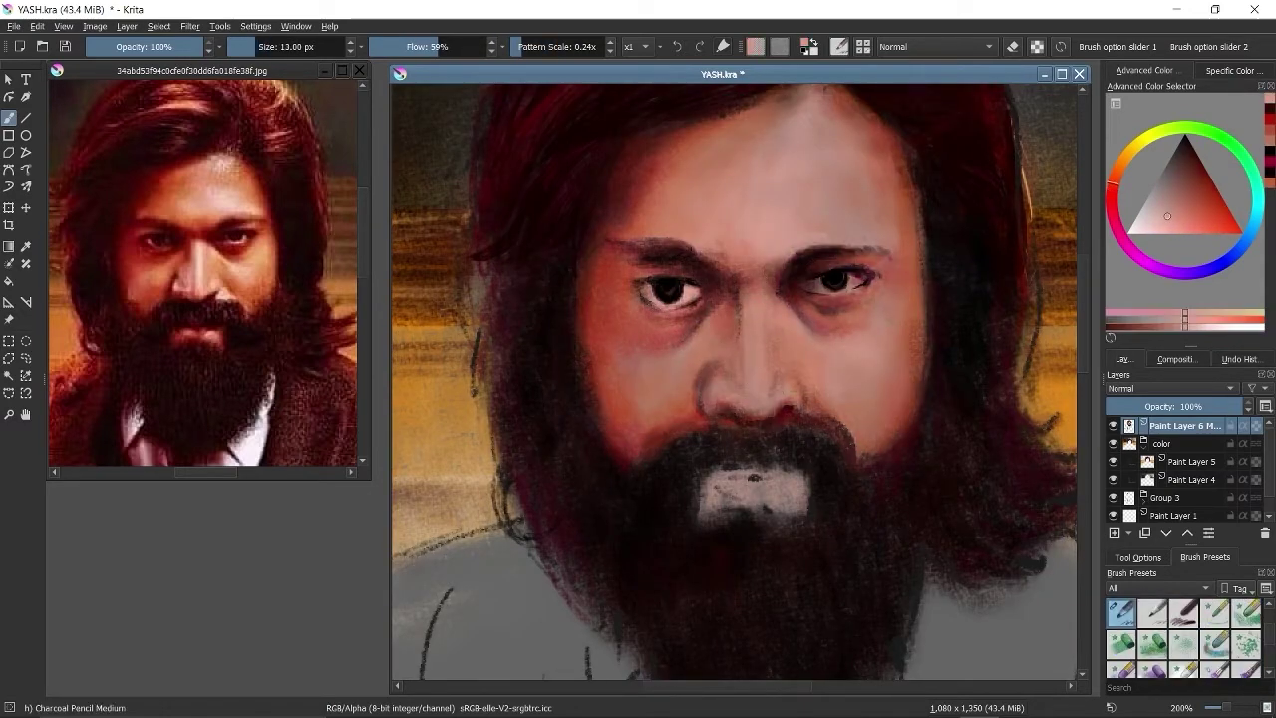
left_click(758, 367, "ctrl")
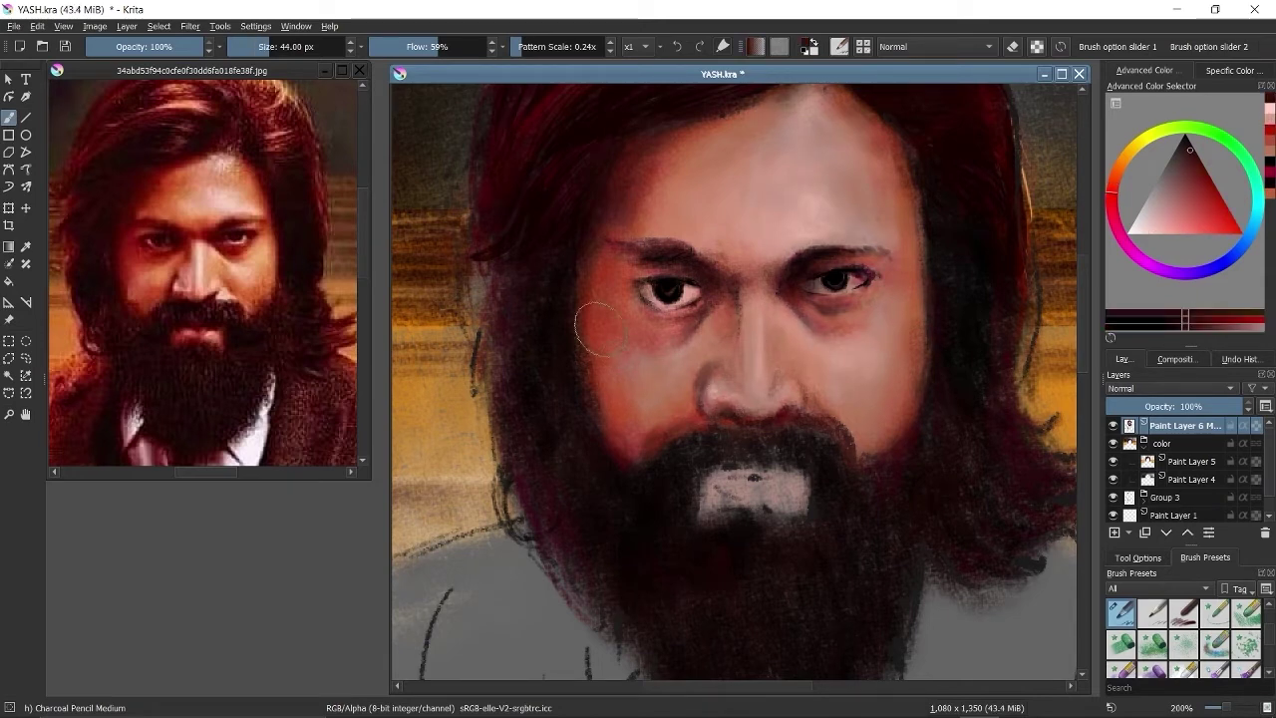
- Refine the brow, eye and forehead shading with red-brown and near-black tones, using Charcoal Pencil Medium at 20 px
scroll(648, 309, "down", 3)
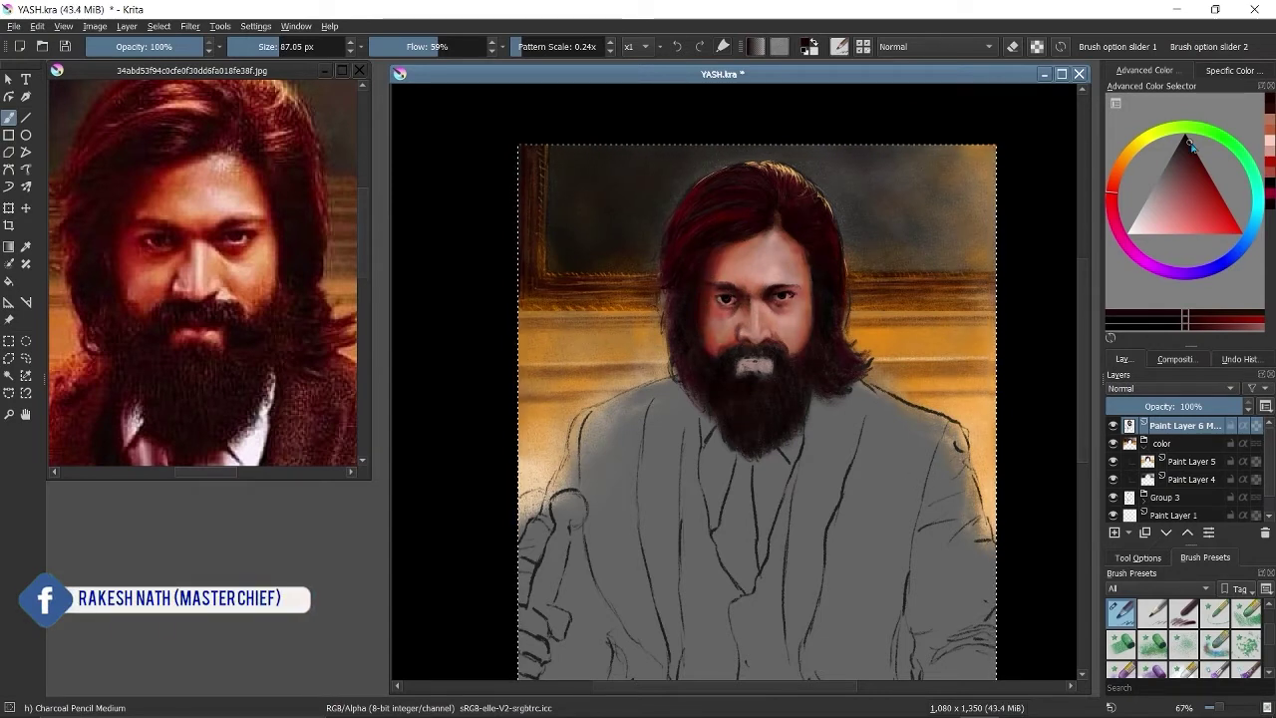
left_click(1198, 202)
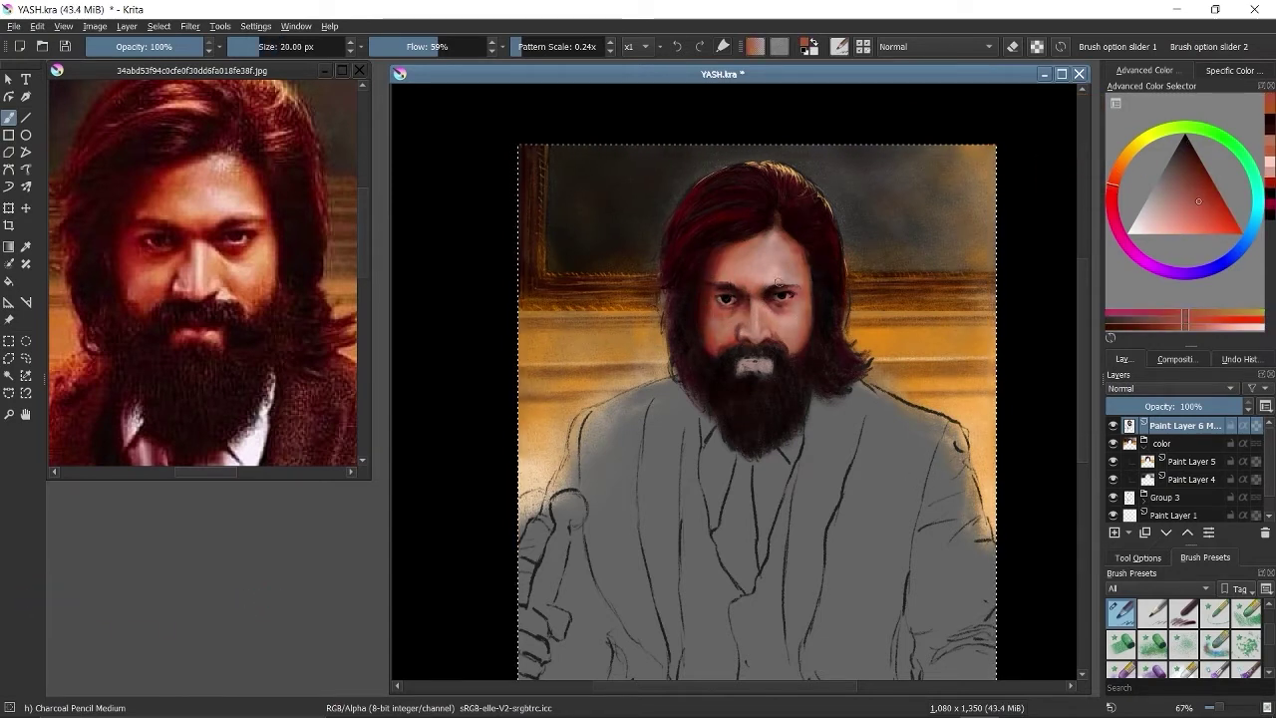
left_click(778, 282, "ctrl")
left_click(896, 359, "ctrl")
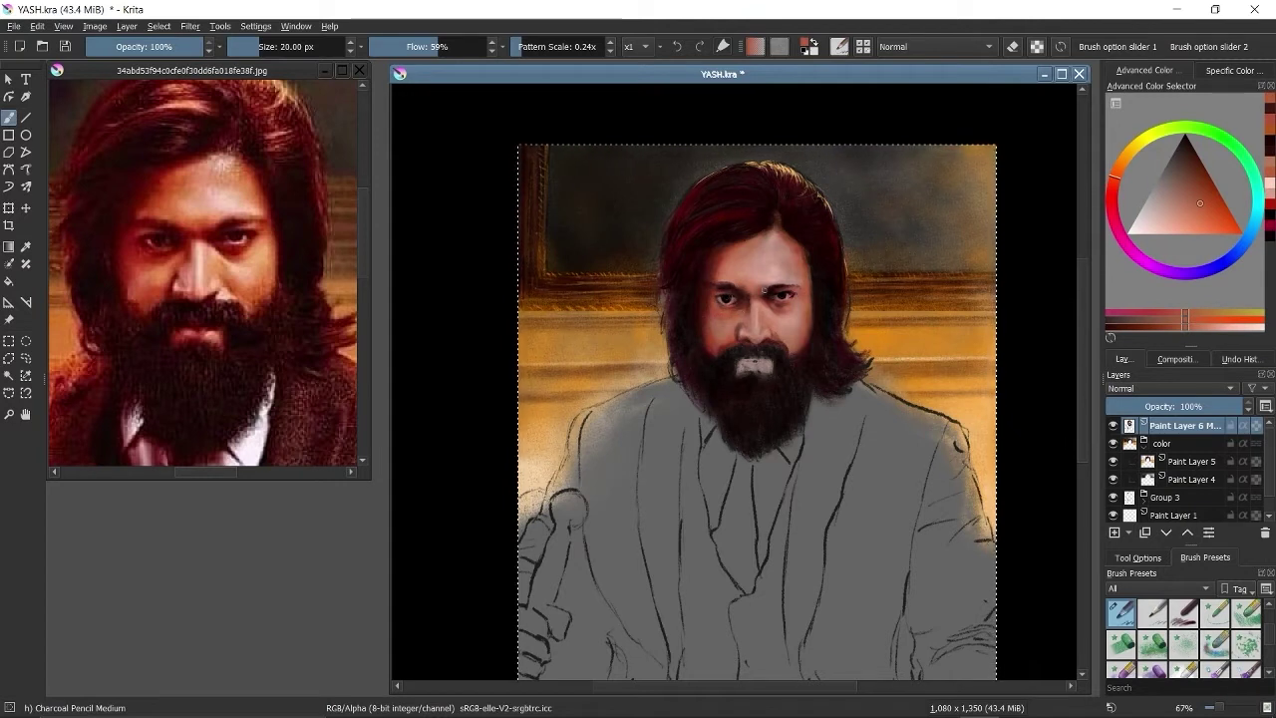
left_click(765, 290, "ctrl")
left_click(714, 297, "ctrl")
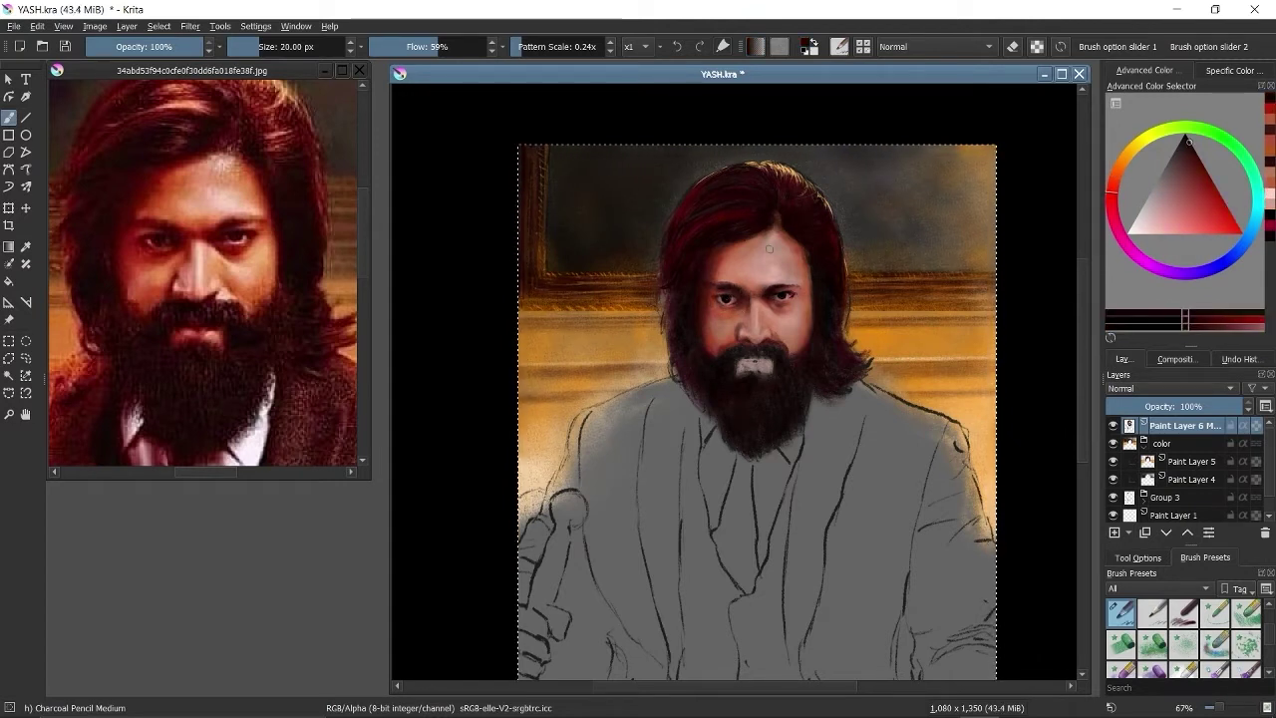
left_click(769, 290, "ctrl")
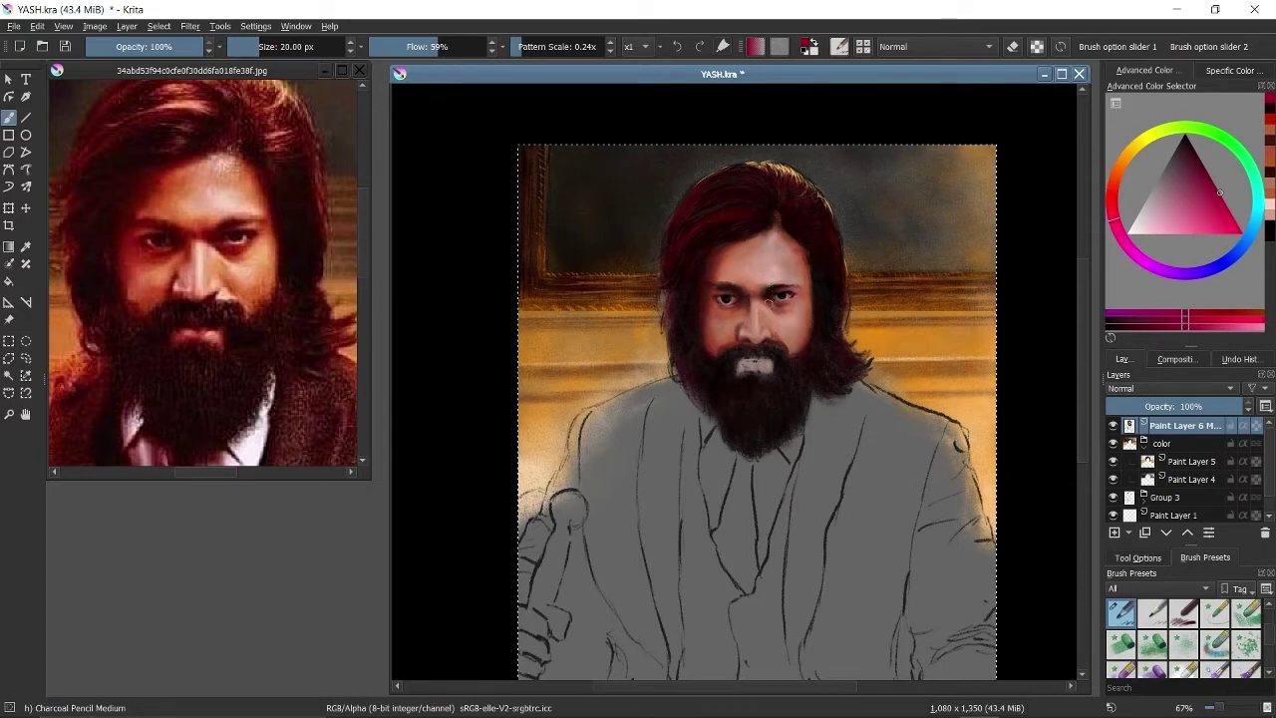
- Paint the lips in red and pink tones and define the mouth with near-black at 8 px
left_click_drag(754, 367, 823, 391)
scroll(758, 399, "down", 1)
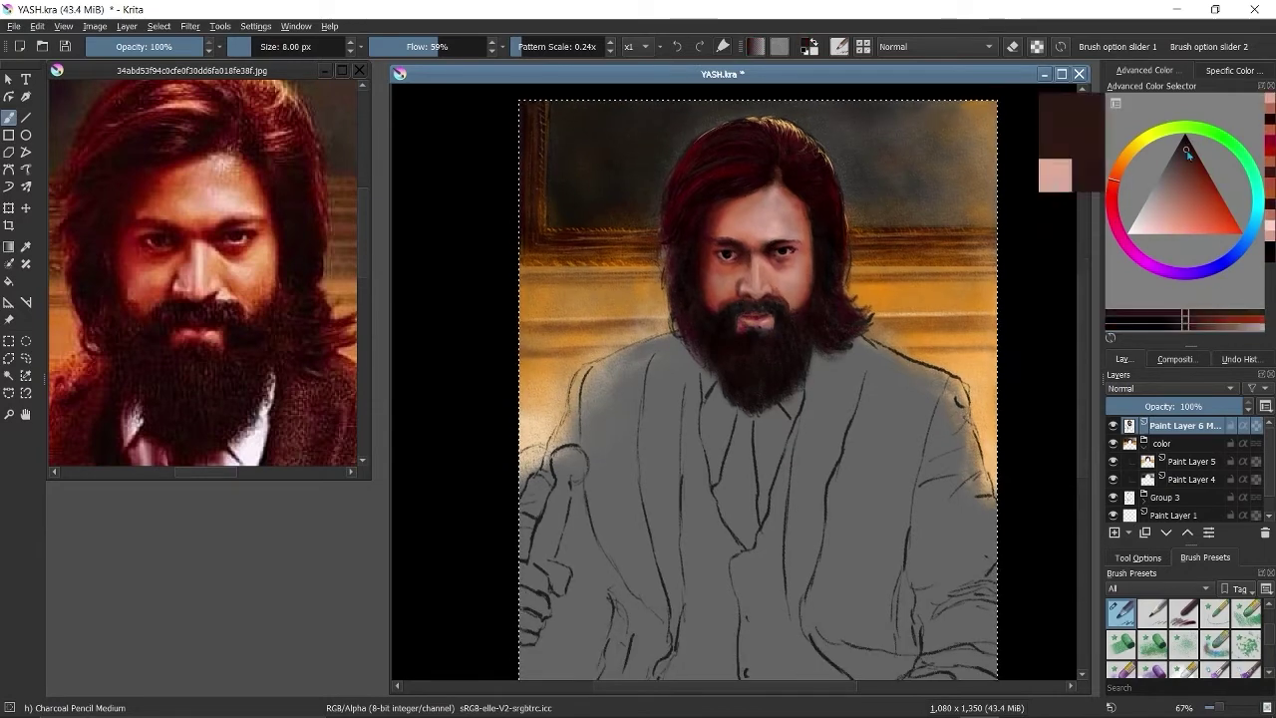
left_click(1151, 610)
key("slash")
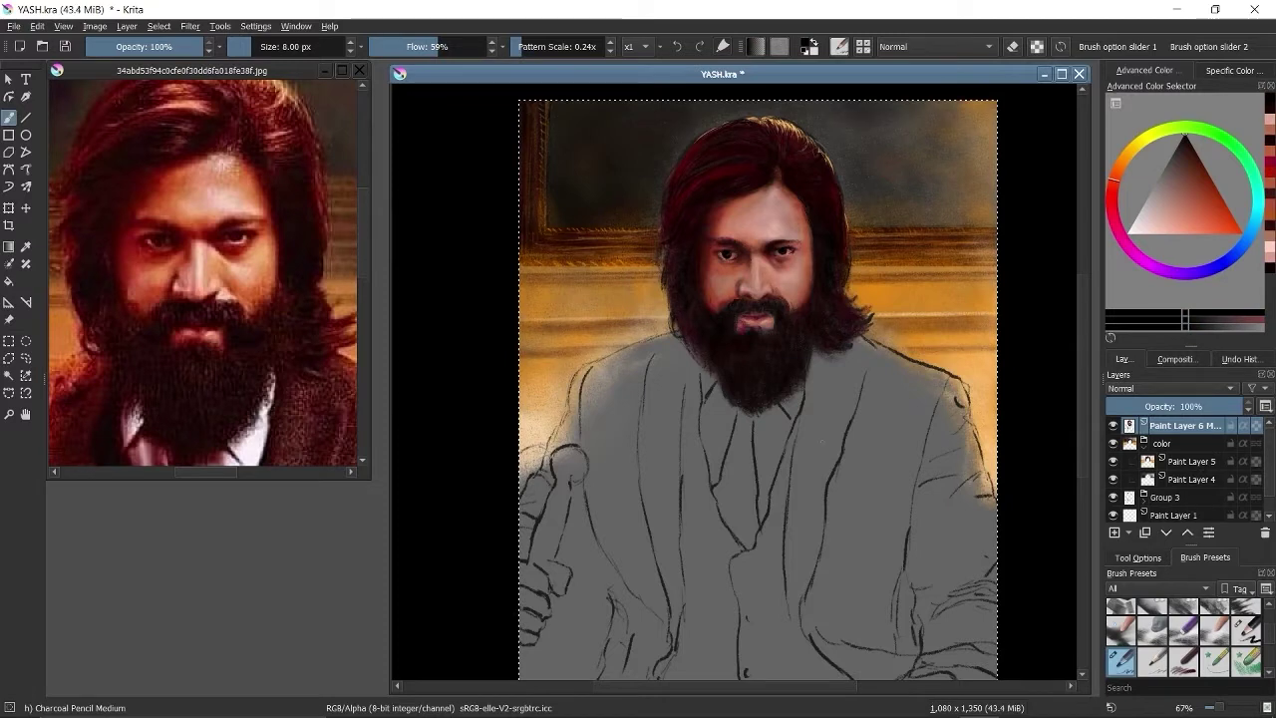
- Darken the hair edges with near-black at 41 px and paint golden highlights over the top hair with Basic-5 Size at 26 px
left_click(678, 161, "ctrl")
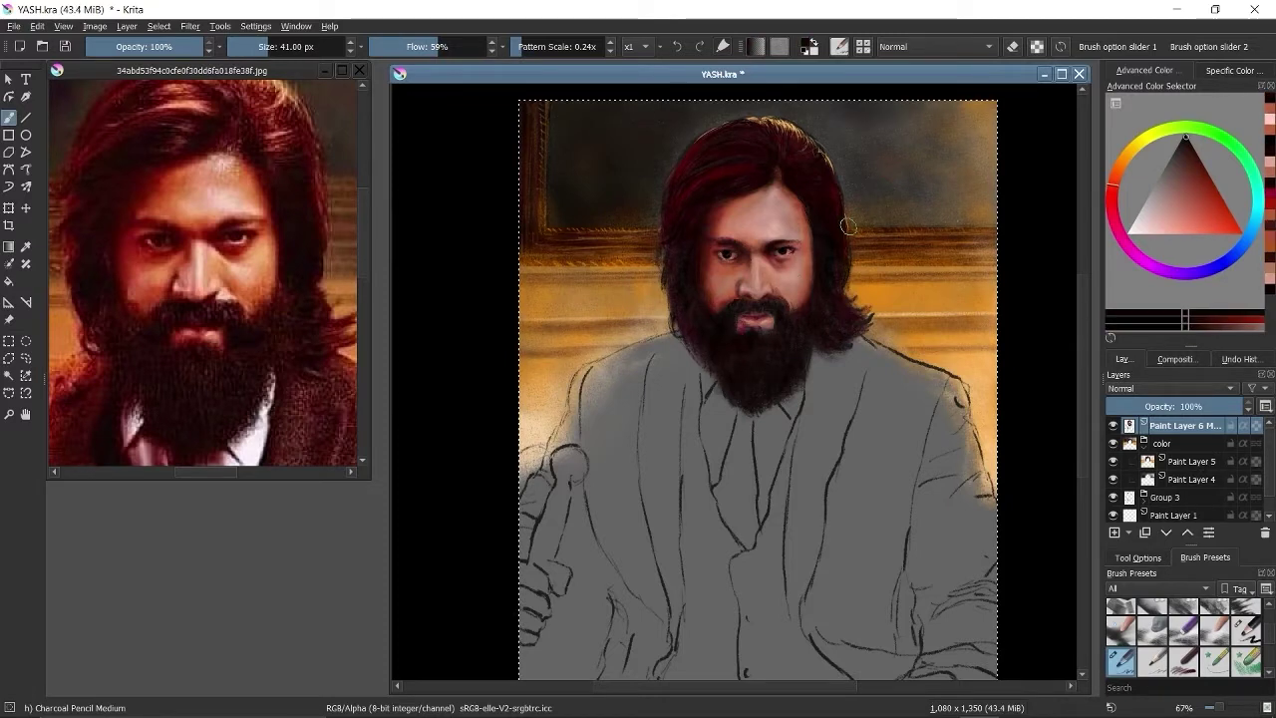
key("slash")
left_click(762, 162, "ctrl")
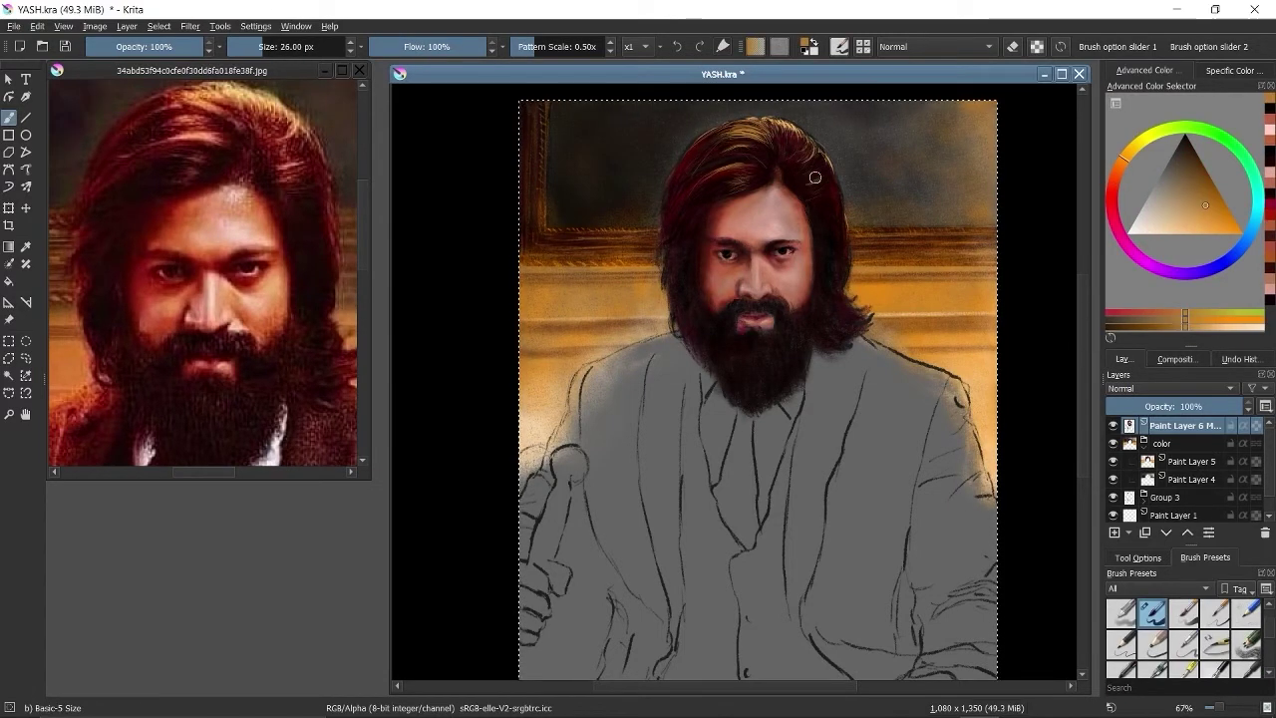
- Rework the left edge of the hair with sampled dark tones, using the Charcoal pencil large brush at 44 px
left_click(683, 229, "ctrl")
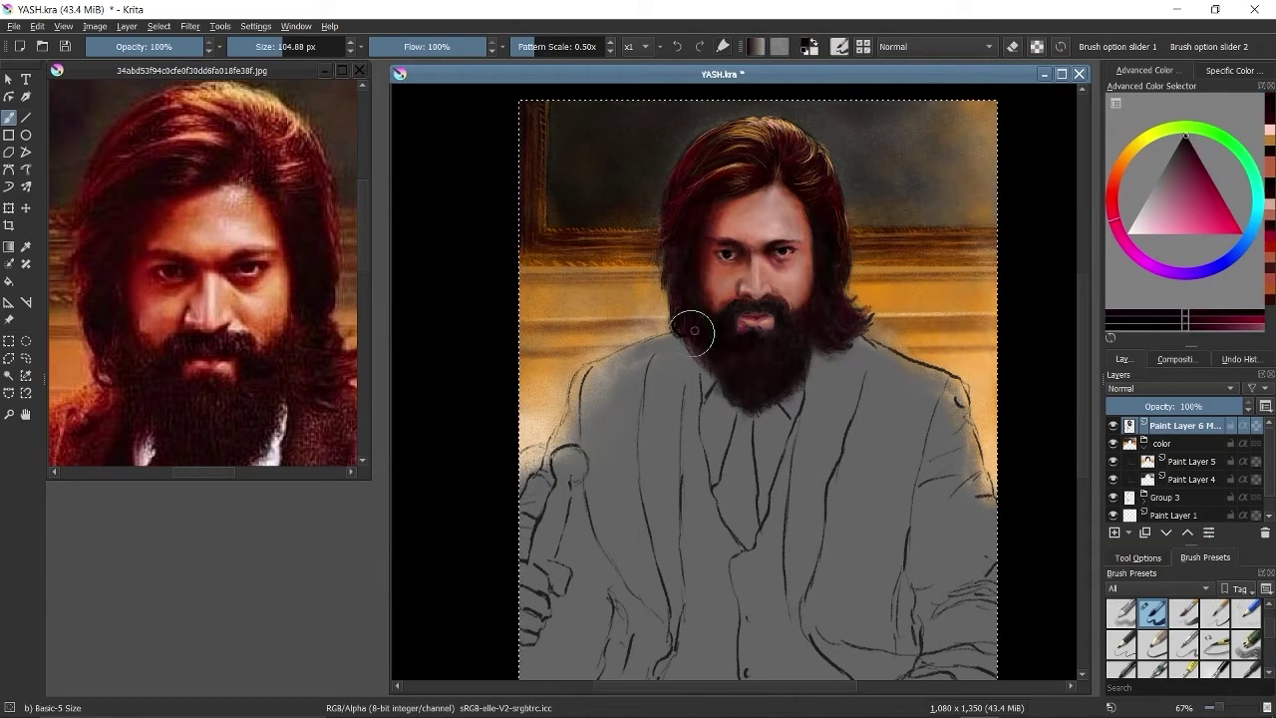
key("slash")
left_click(667, 230, "ctrl")
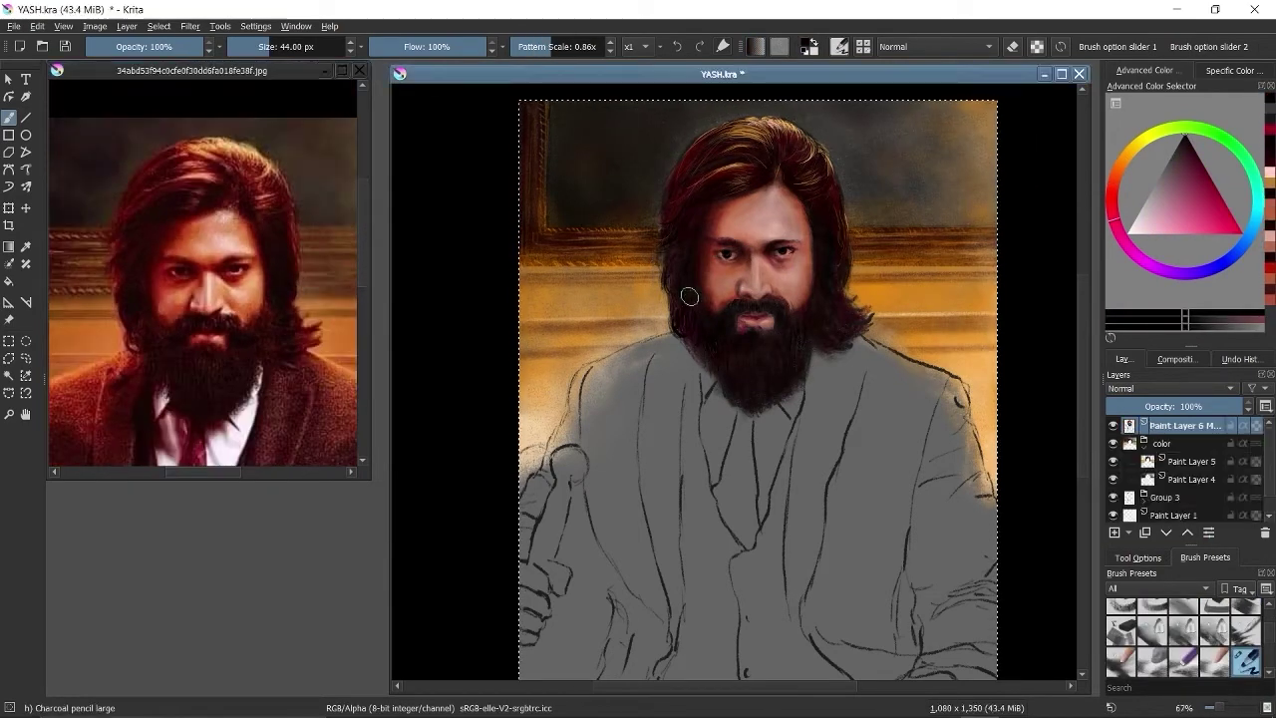
left_click(653, 241, "ctrl")
left_click(670, 247, "ctrl")
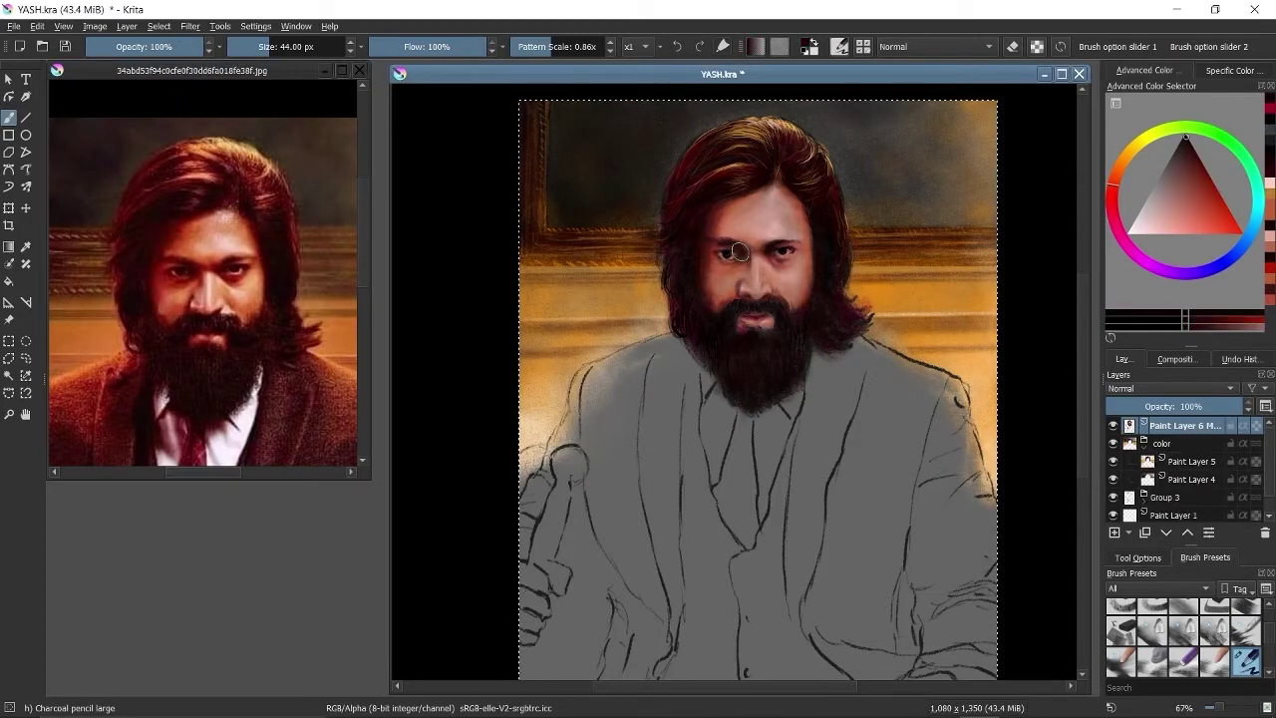
- Block in the central vest area below the shirt with near-black, using the Charcoal pencil large brush
key("slash")
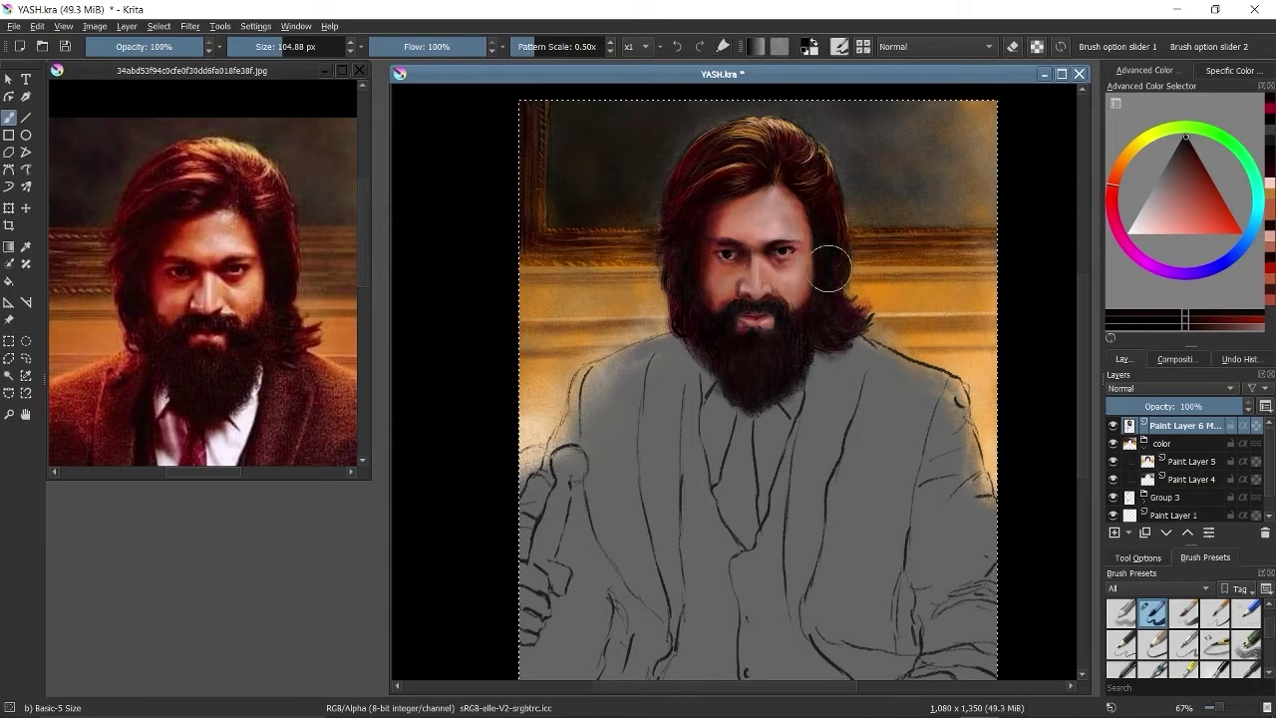
right_click(755, 229)
left_click(734, 168)
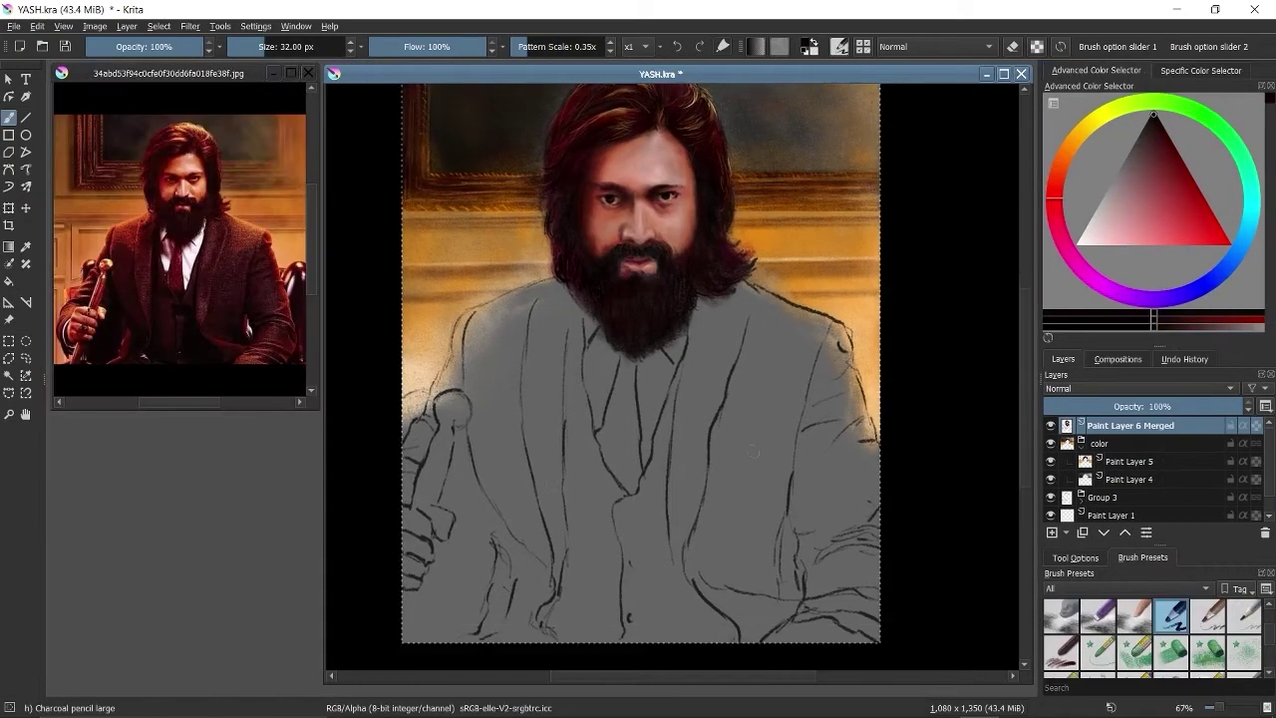
mouse_move(698, 623)
left_mouse_down()
mouse_move(680, 584)
mouse_move(658, 610)
mouse_move(717, 644)
mouse_move(633, 515)
mouse_move(663, 581)
mouse_move(649, 582)
mouse_move(663, 510)
mouse_move(628, 523)
mouse_move(716, 411)
mouse_move(595, 508)
mouse_move(652, 546)
mouse_move(615, 520)
mouse_move(666, 528)
mouse_move(633, 554)
mouse_move(661, 509)
mouse_move(660, 526)
mouse_move(619, 506)
mouse_move(650, 476)
mouse_move(670, 369)
left_mouse_up()
key("bracketleft")
key("bracketleft")
key("bracketleft")
scroll(697, 299, "up", 2)
right_click(697, 299)
- Shade the jacket's front panel beside the vest with a dark tone, using a broad 165 px brush
left_click(199, 327)
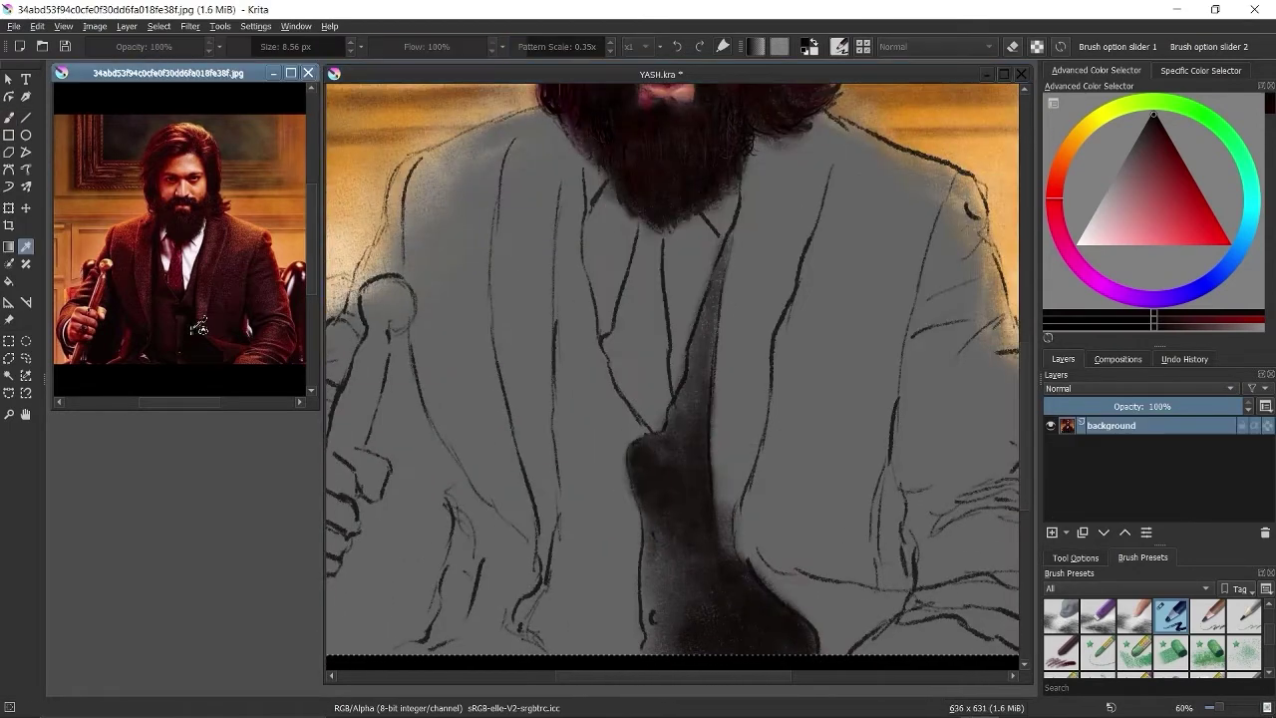
left_click(714, 418)
key("b")
mouse_move(722, 319)
left_mouse_down()
mouse_move(714, 404)
mouse_move(750, 402)
mouse_move(773, 156)
mouse_move(800, 409)
mouse_move(805, 288)
mouse_move(760, 510)
mouse_move(855, 568)
mouse_move(858, 399)
mouse_move(883, 308)
left_mouse_up()
key("bracketright")
key("bracketright")
key("bracketright")
key("bracketright")
left_click(259, 332)
scroll(259, 331, "up", 3)
left_click(868, 447)
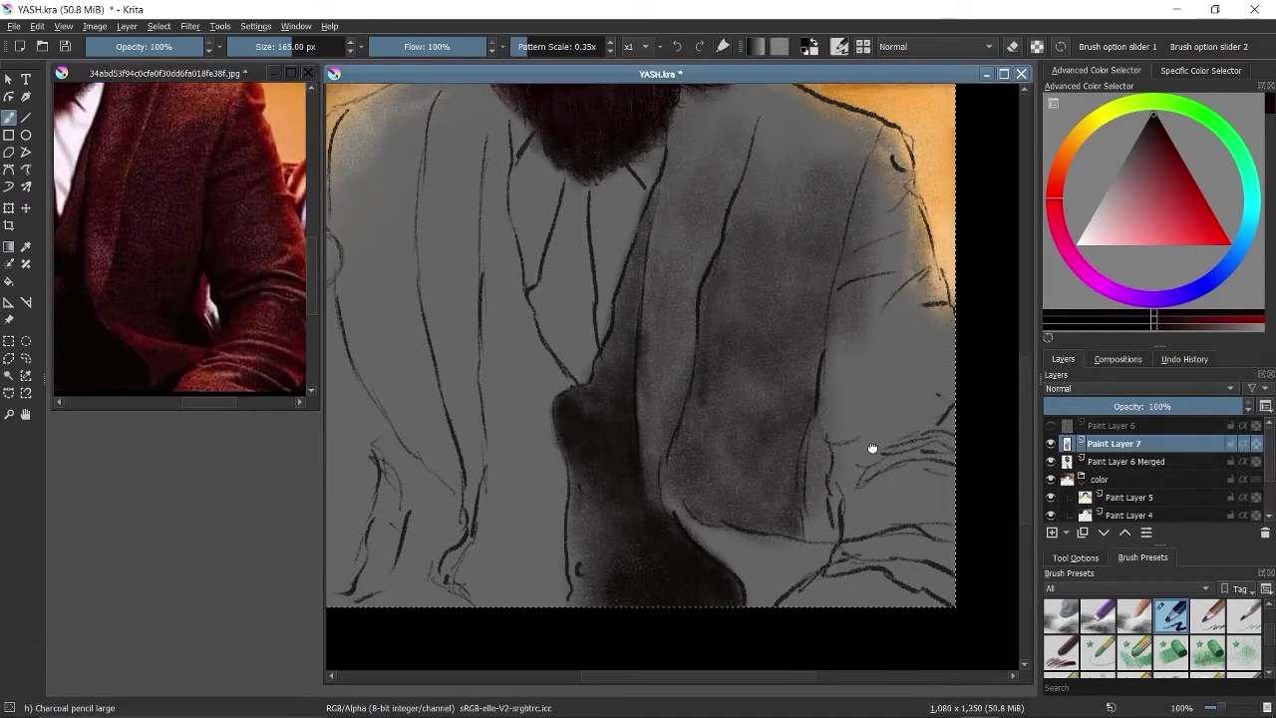
- Darken the jacket front and its adjoining sleeve, and glaze them with dark red at 47 px
mouse_move(869, 447)
left_mouse_down()
mouse_move(792, 415)
mouse_move(862, 275)
mouse_move(803, 448)
mouse_move(898, 536)
mouse_move(747, 552)
mouse_move(627, 393)
mouse_move(772, 519)
mouse_move(838, 274)
mouse_move(752, 289)
mouse_move(771, 230)
mouse_move(851, 395)
mouse_move(724, 297)
mouse_move(777, 303)
mouse_move(766, 523)
mouse_move(689, 244)
mouse_move(655, 367)
mouse_move(721, 317)
mouse_move(674, 354)
mouse_move(666, 382)
mouse_move(682, 279)
mouse_move(888, 534)
mouse_move(772, 402)
mouse_move(788, 331)
mouse_move(778, 123)
mouse_move(685, 541)
mouse_move(915, 427)
mouse_move(947, 532)
left_mouse_up()
left_click(1199, 189)
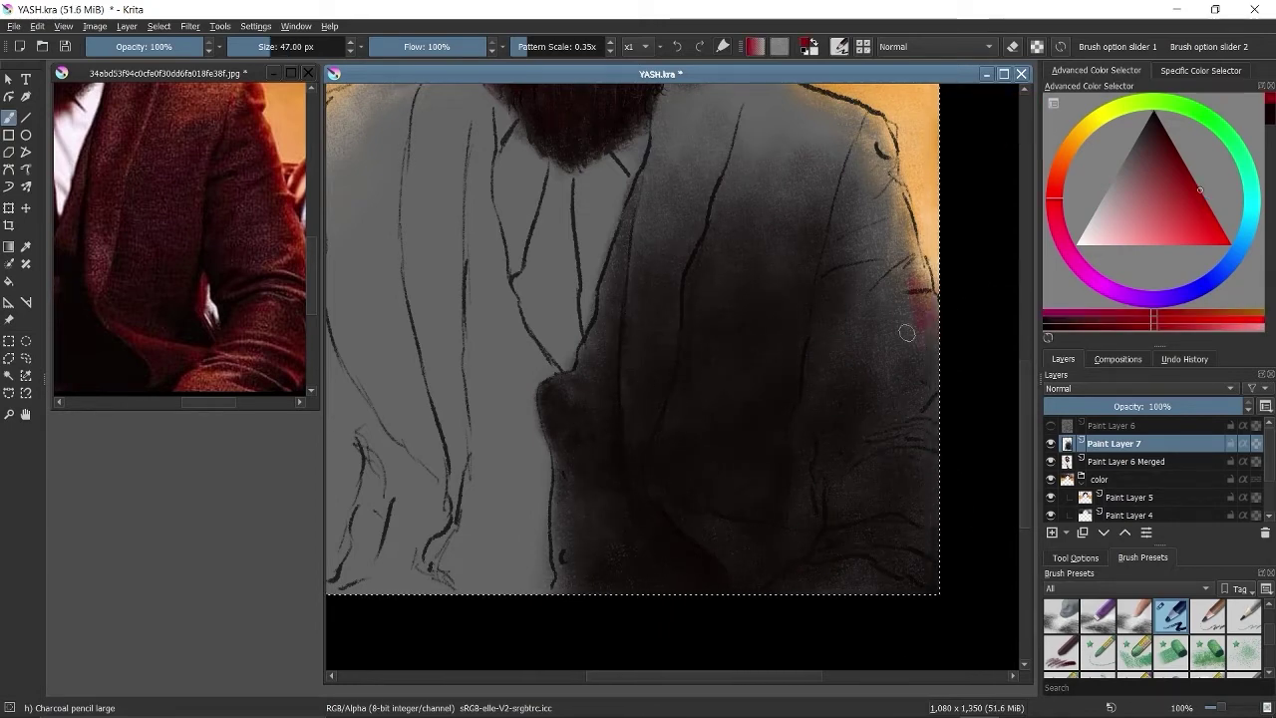
mouse_move(905, 333)
left_mouse_down()
mouse_move(863, 555)
mouse_move(810, 196)
mouse_move(854, 142)
left_mouse_up()
- Add a new paint layer and draw near-black fold lines on the lower sleeve at about 20 px
key("d")
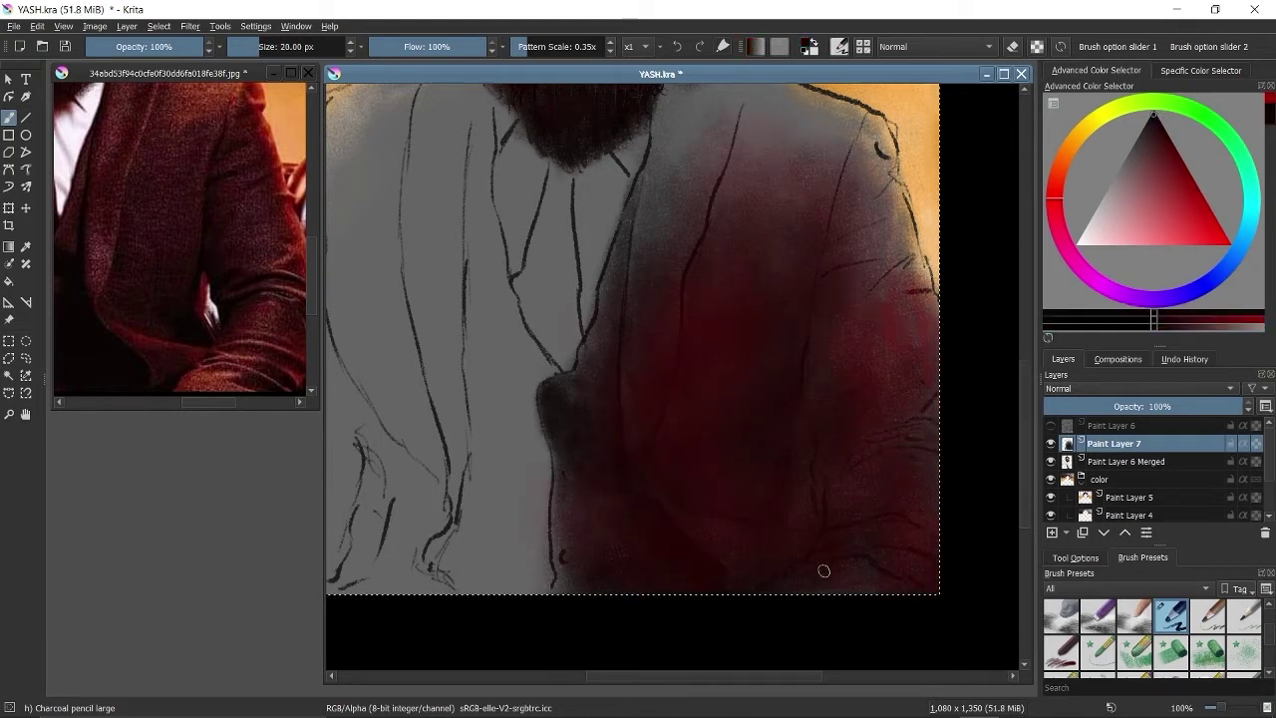
key("Insert")
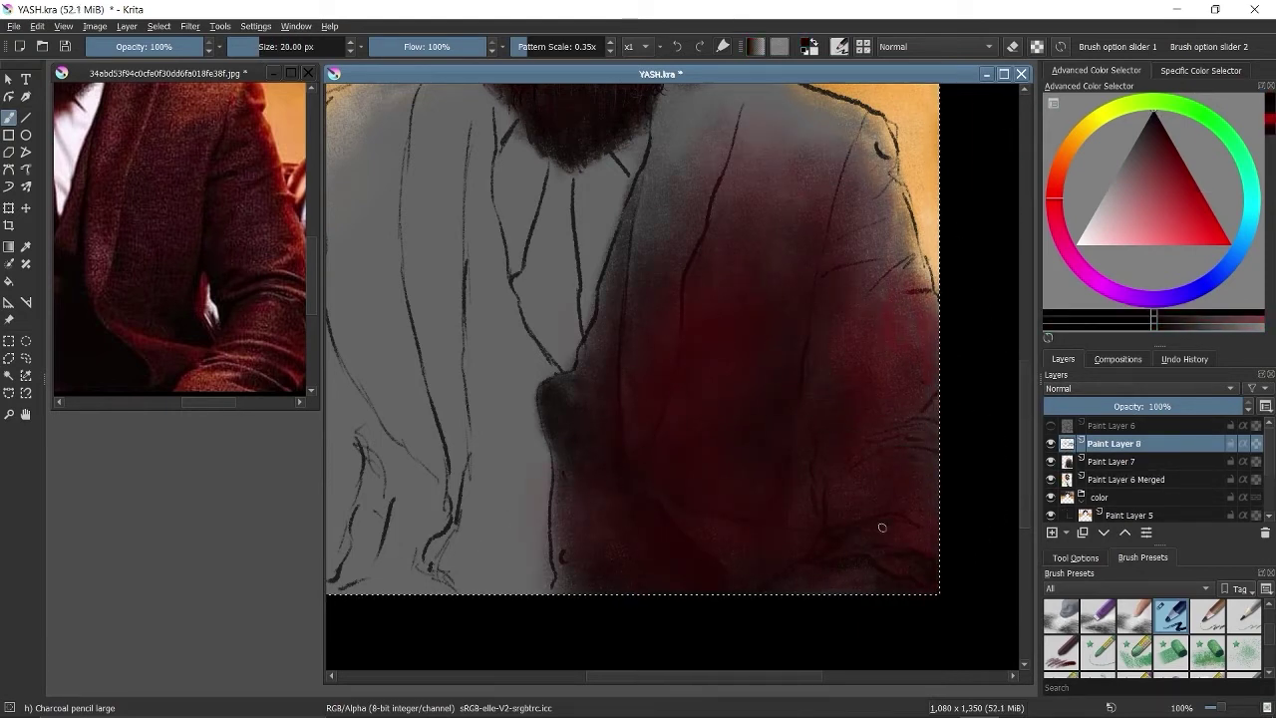
key("bracketleft")
mouse_move(857, 503)
left_mouse_down()
mouse_move(849, 459)
mouse_move(884, 460)
mouse_move(817, 550)
mouse_move(846, 489)
left_mouse_up()
left_click_drag(877, 443, 824, 461)
- Deepen the shadow between sleeve and jacket front with near-black at 47 px and draw upper sleeve creases at 16 px
key("bracketright")
key("bracketright")
key("bracketright")
key("bracketright")
key("bracketright")
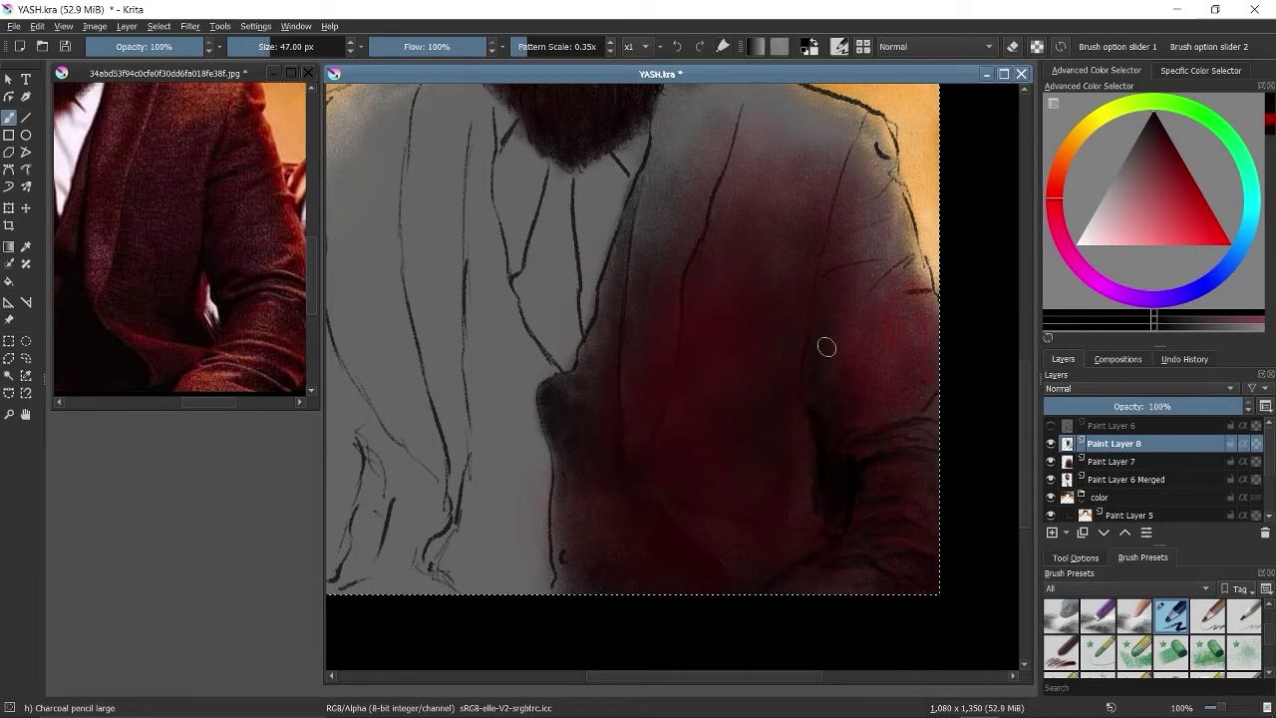
key("bracketleft")
key("bracketleft")
key("bracketleft")
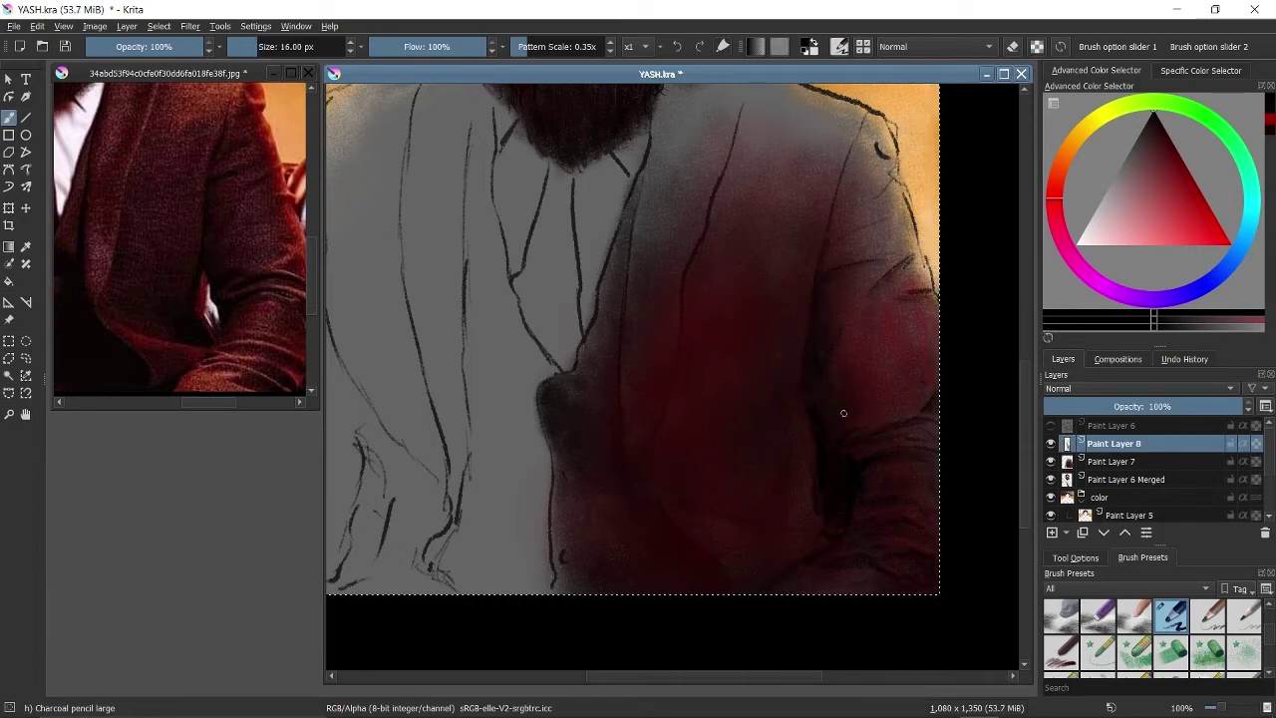
- Darken the whole sleeve softly with near-black at 90 px, keeping some dark red on its outer edge
key("bracketright")
key("bracketright")
key("bracketright")
key("bracketright")
key("bracketright")
key("bracketright")
key("bracketright")
scroll(892, 478, "up", 2)
scroll(843, 565, "down", 2)
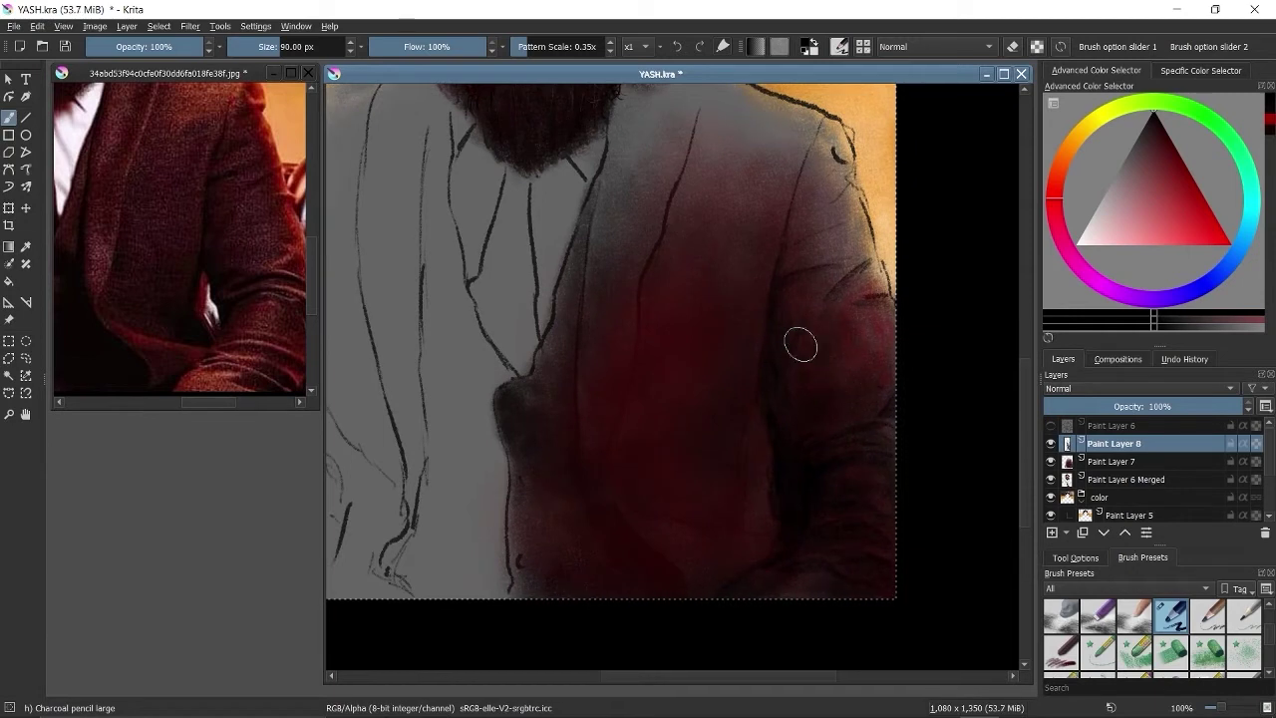
left_click_drag(865, 264, 828, 294)
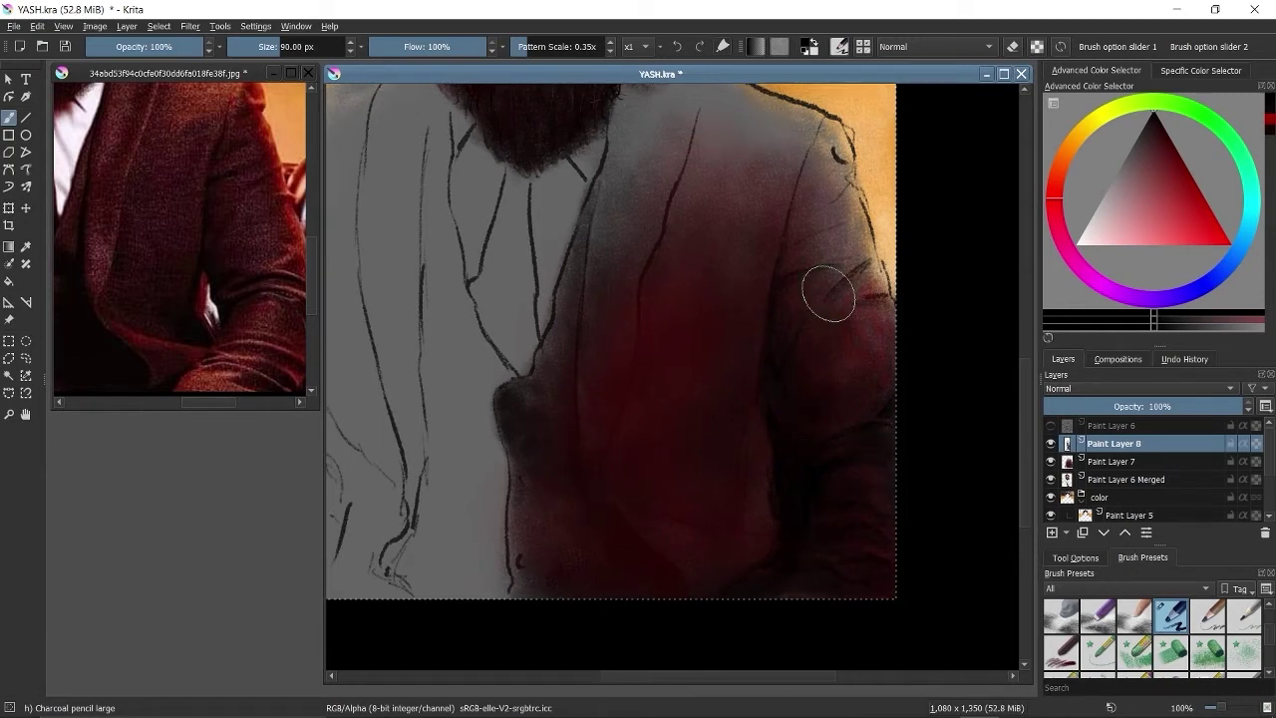
- Define the lapel and the jacket's lower front edge with near-black at 30 px
key("bracketleft")
key("bracketleft")
key("bracketleft")
key("bracketleft")
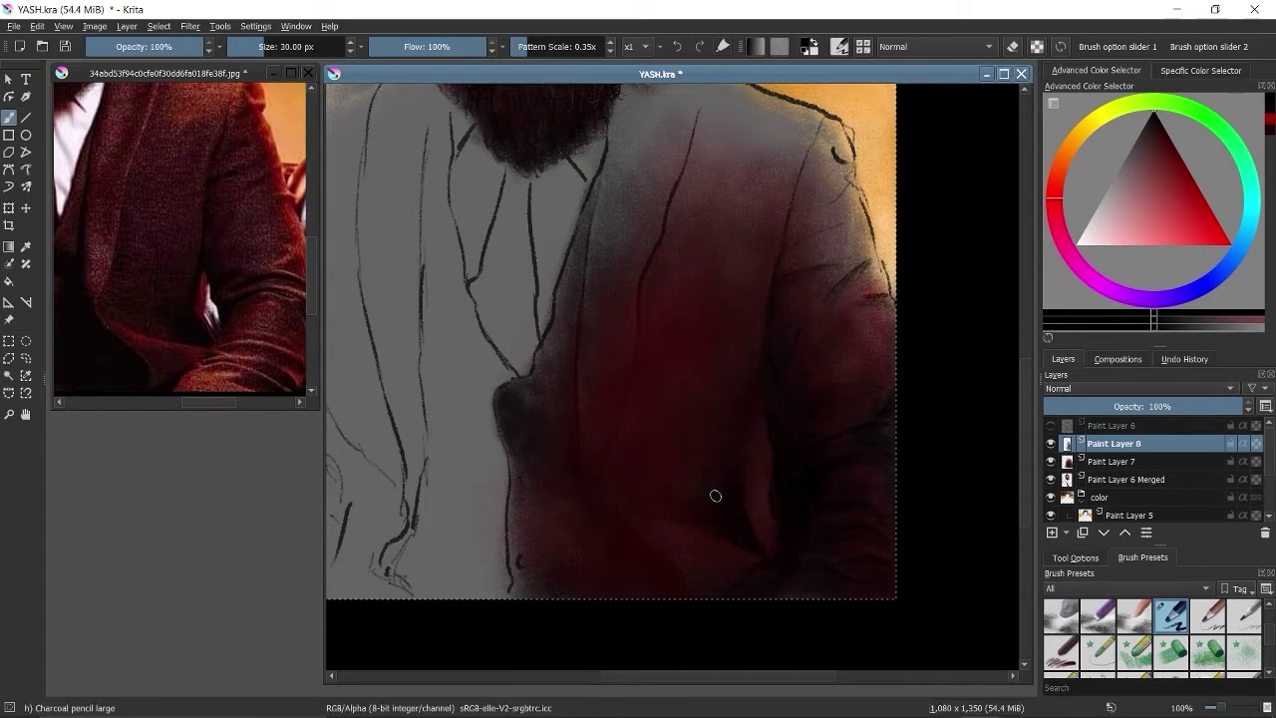
left_click_drag(652, 439, 699, 428)
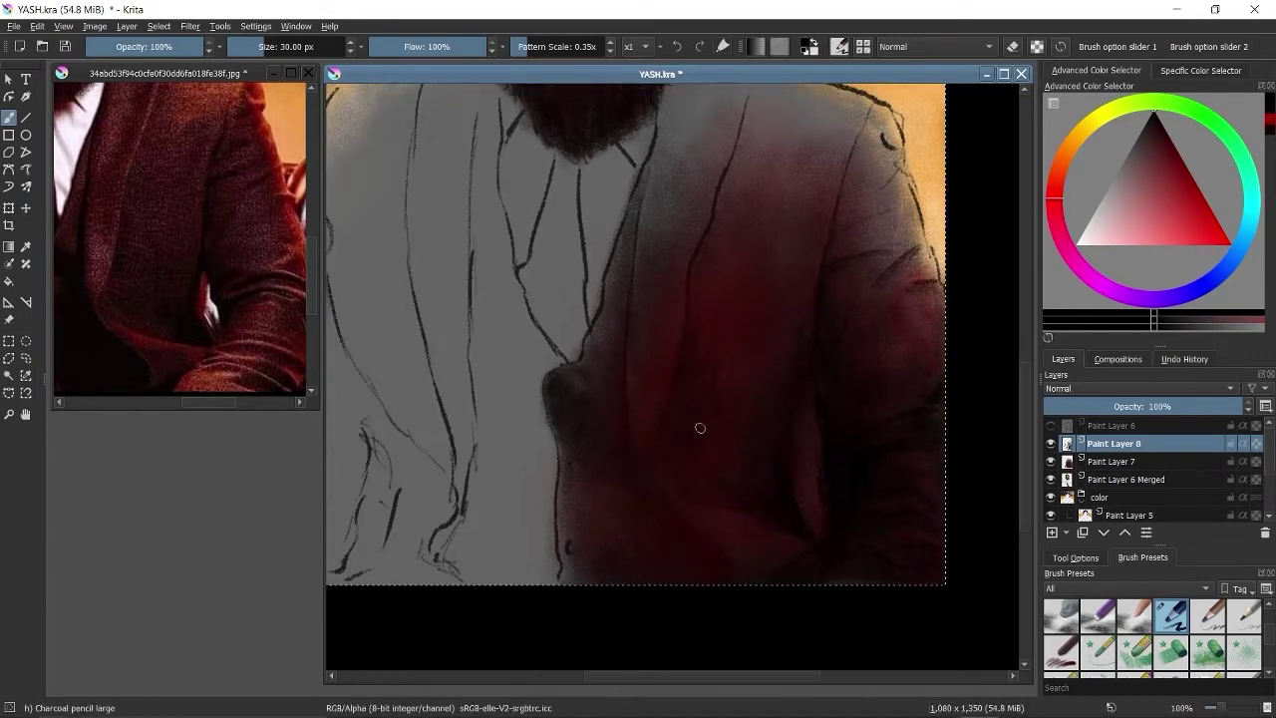
- Set the brush's pattern scale to 0.09x and deepen the sleeve shadows at 154 px with 58% flow
key("slash")
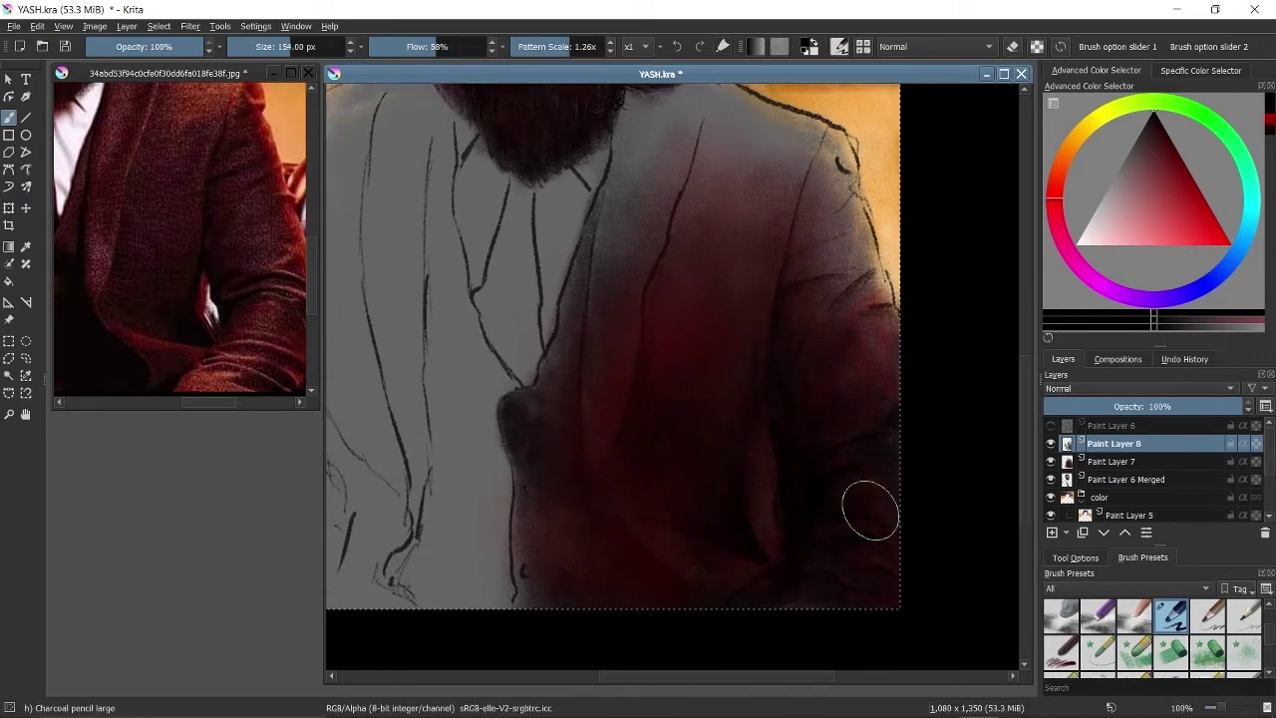
scroll(749, 297, "down", 4)
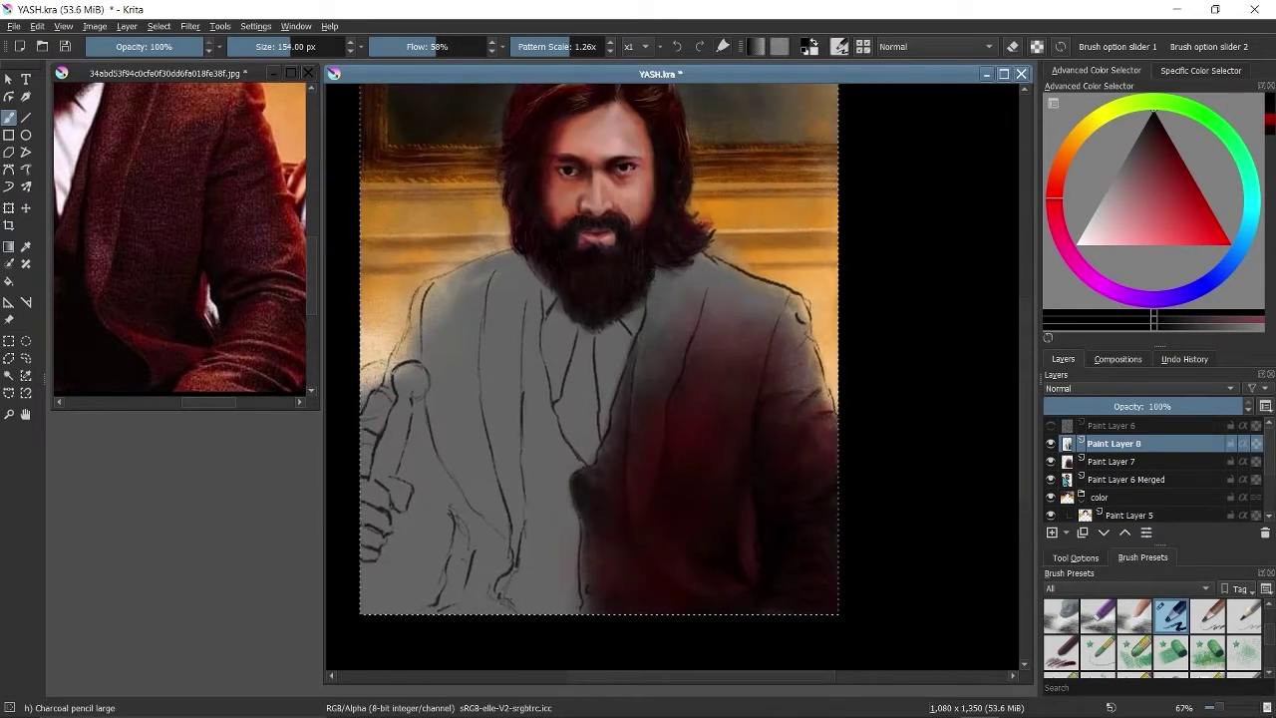
left_click_drag(782, 370, 760, 528)
left_click_drag(568, 46, 516, 46)
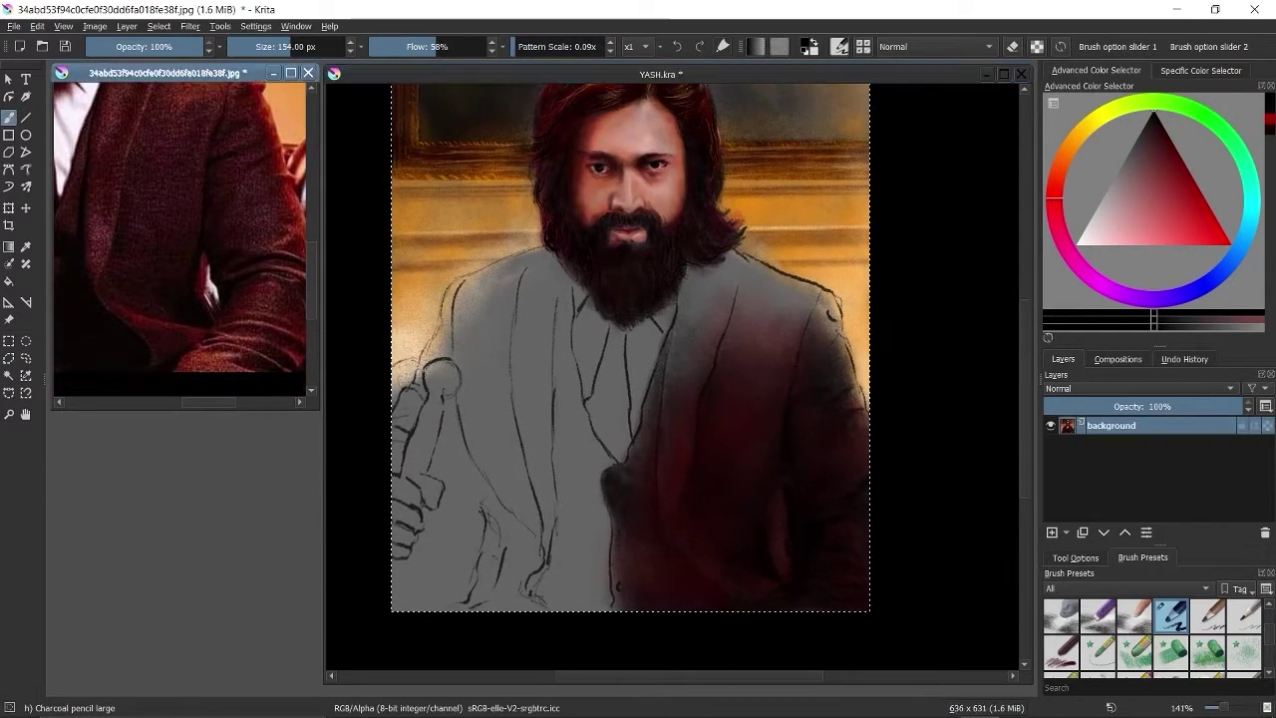
scroll(749, 348, "up", 2)
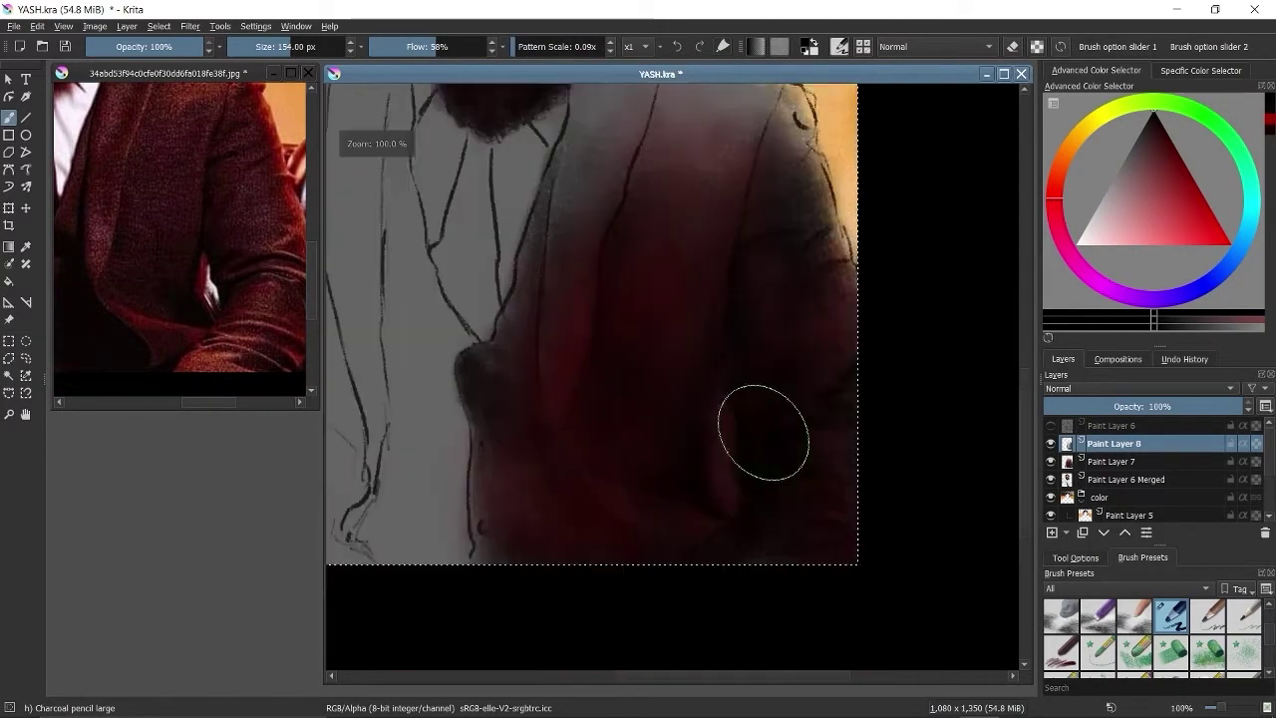
- Paint orange highlights along the sleeve creases at 24 px and tone them down with a sampled sleeve color
left_click(1066, 163)
key("bracketleft")
key("bracketleft")
key("bracketleft")
key("bracketleft")
key("bracketleft")
key("bracketleft")
key("bracketleft")
key("bracketleft")
key("bracketleft")
key("bracketleft")
key("bracketleft")
key("bracketleft")
key("bracketleft")
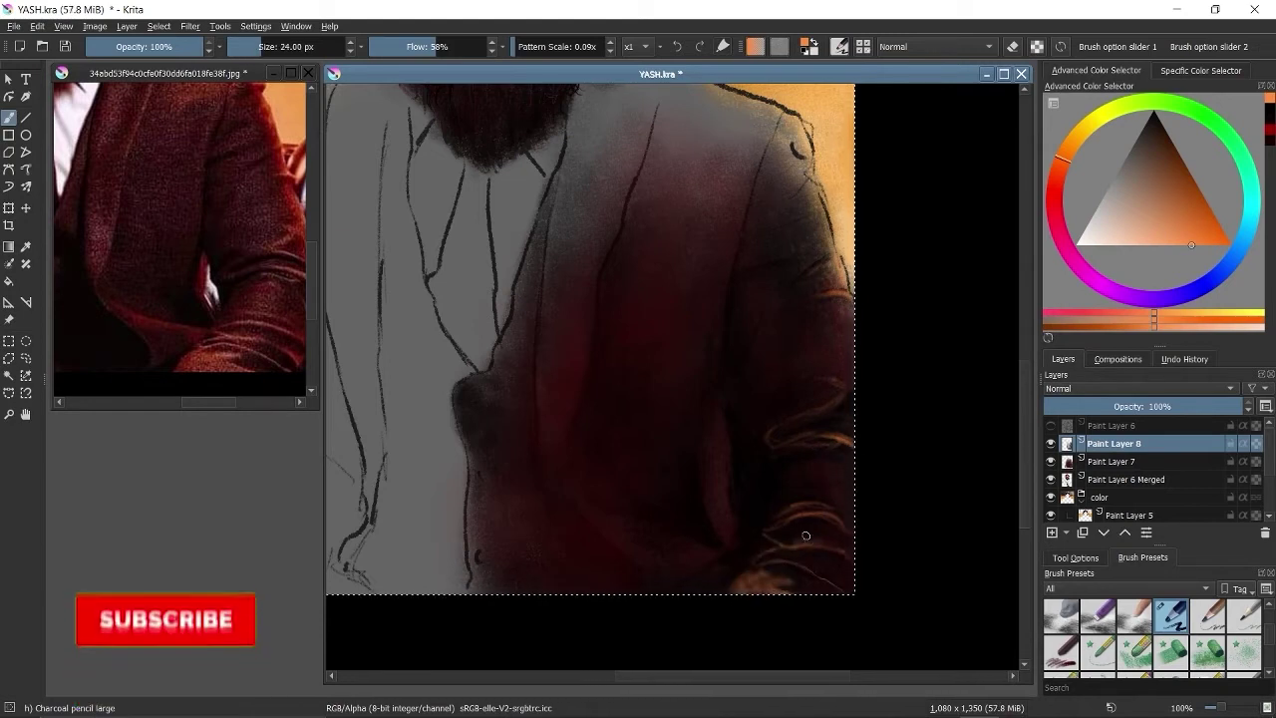
left_click(840, 365, "ctrl")
left_click_drag(840, 365, 831, 521)
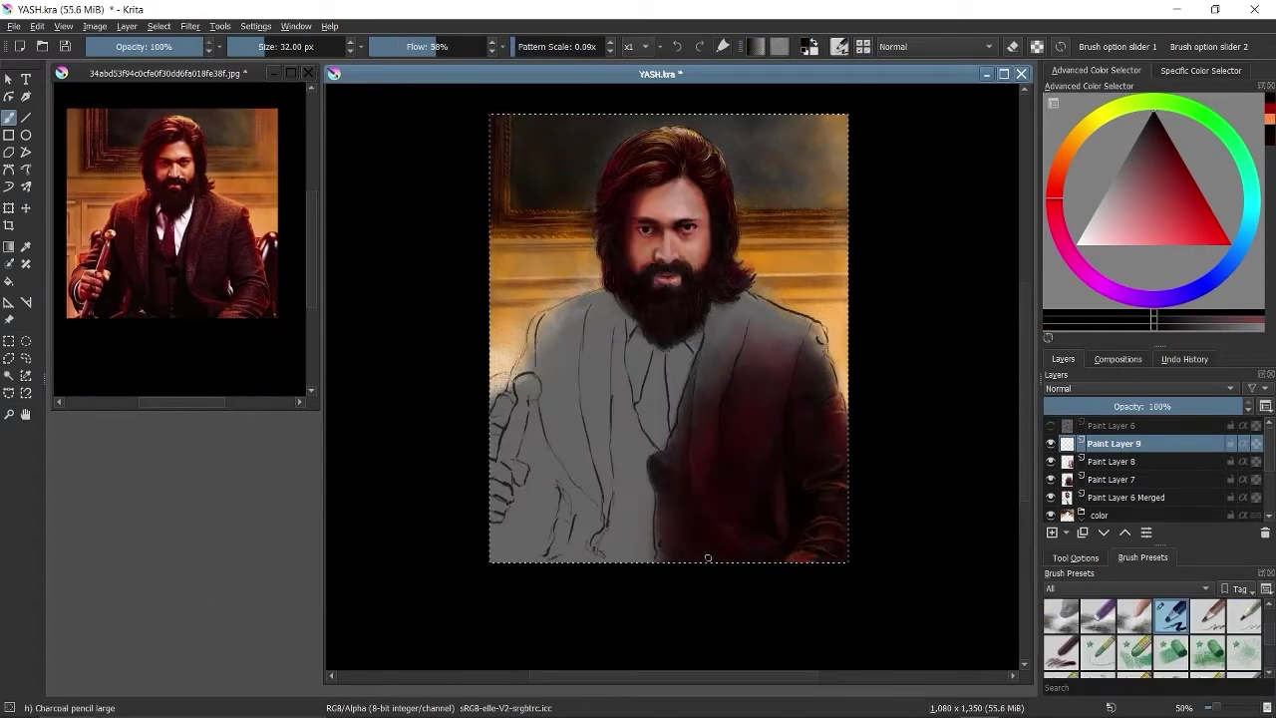
- Touch up the vest and sleeve in dark red and paint the pinkish-white gap between the sleeve and jacket
left_click(683, 441, "ctrl")
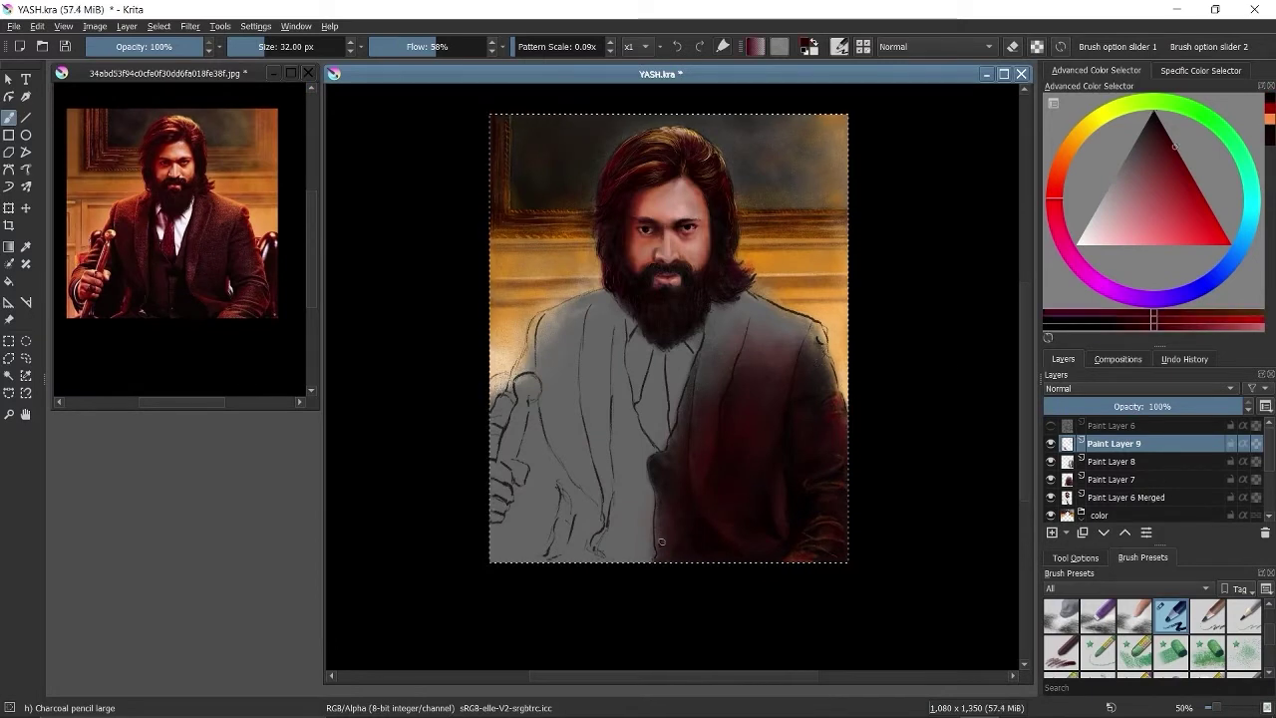
key("x")
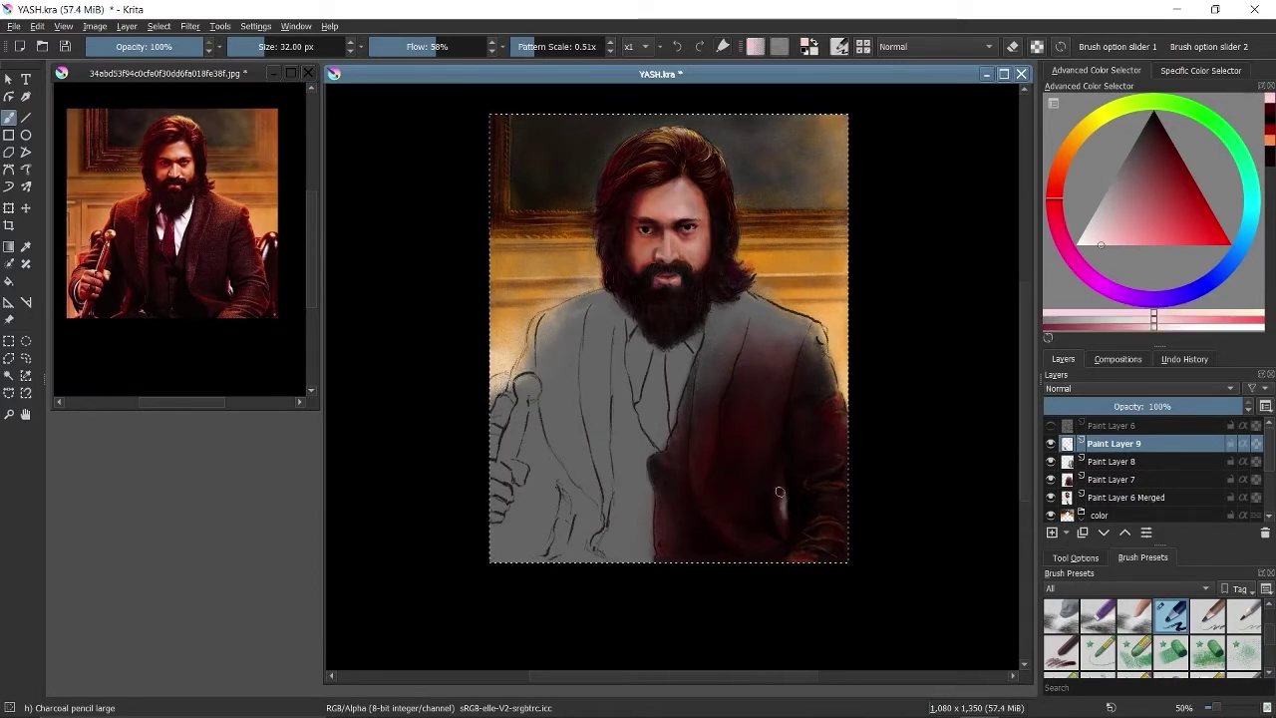
key("x")
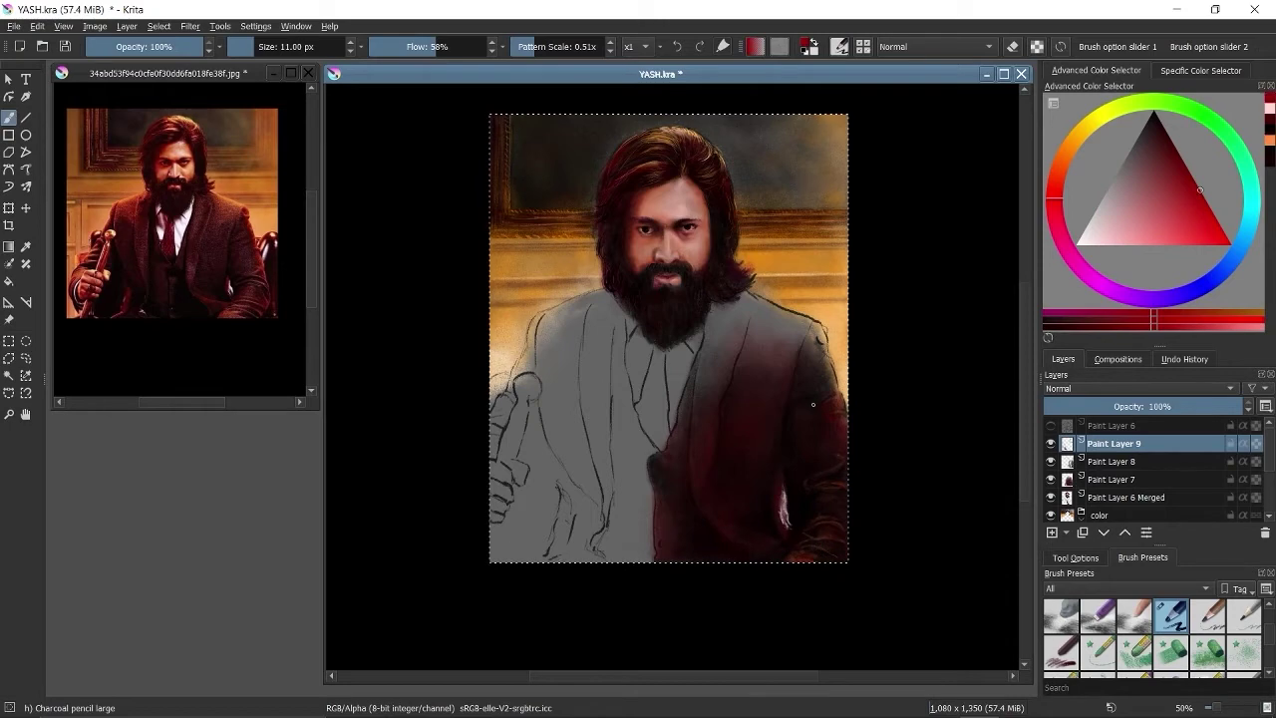
key("/")
key("x")
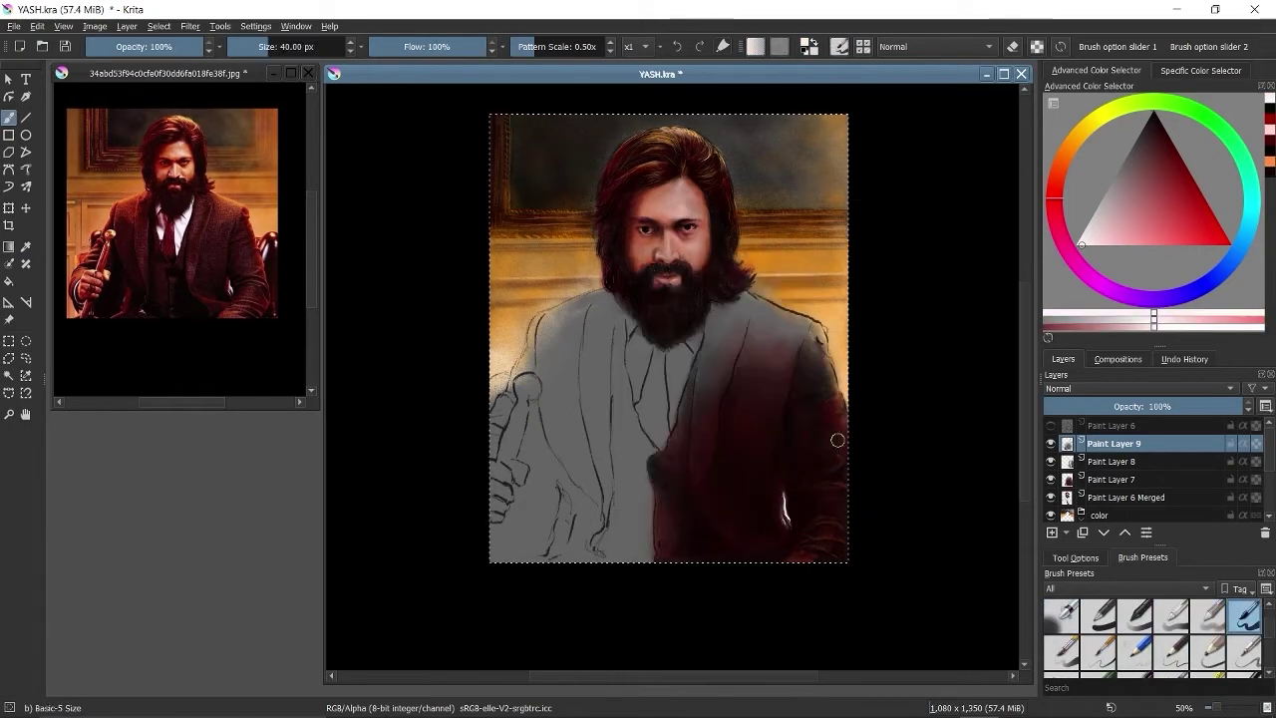
- Darken the jacket and sleeve around the white gap with near-black, using Charcoal pencil large at 38 px
key("/")
key("d")
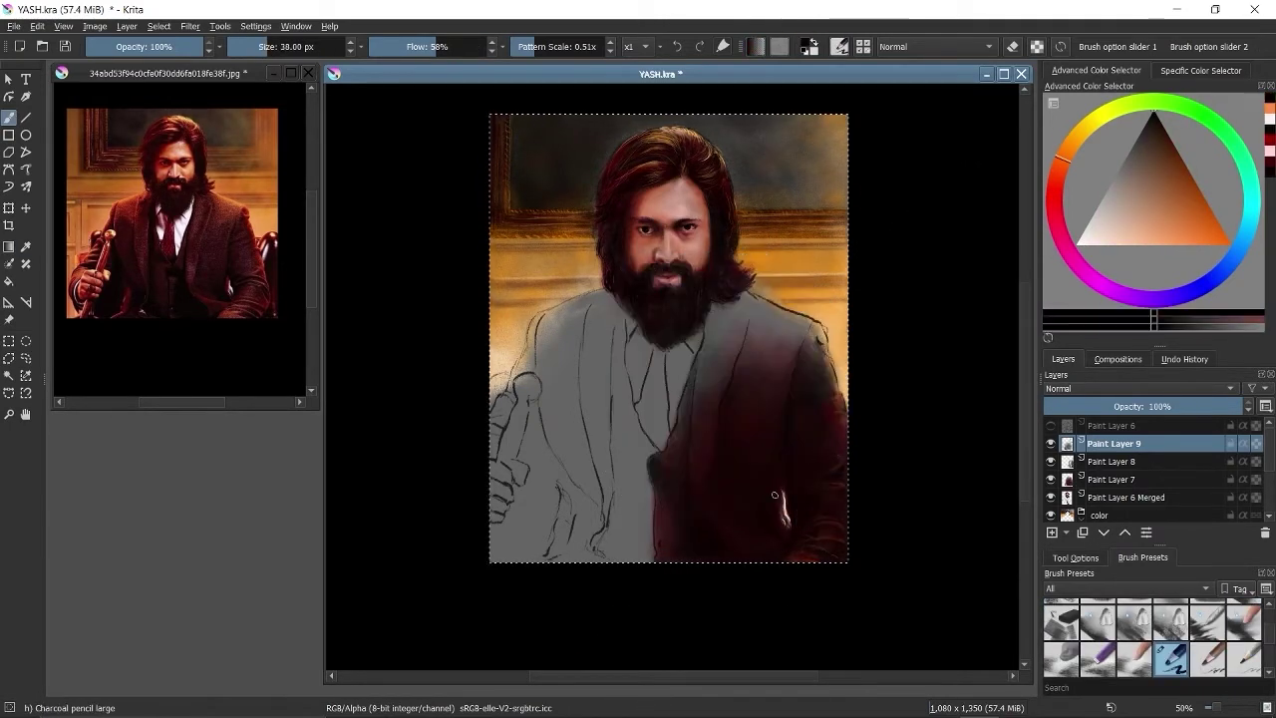
key("/")
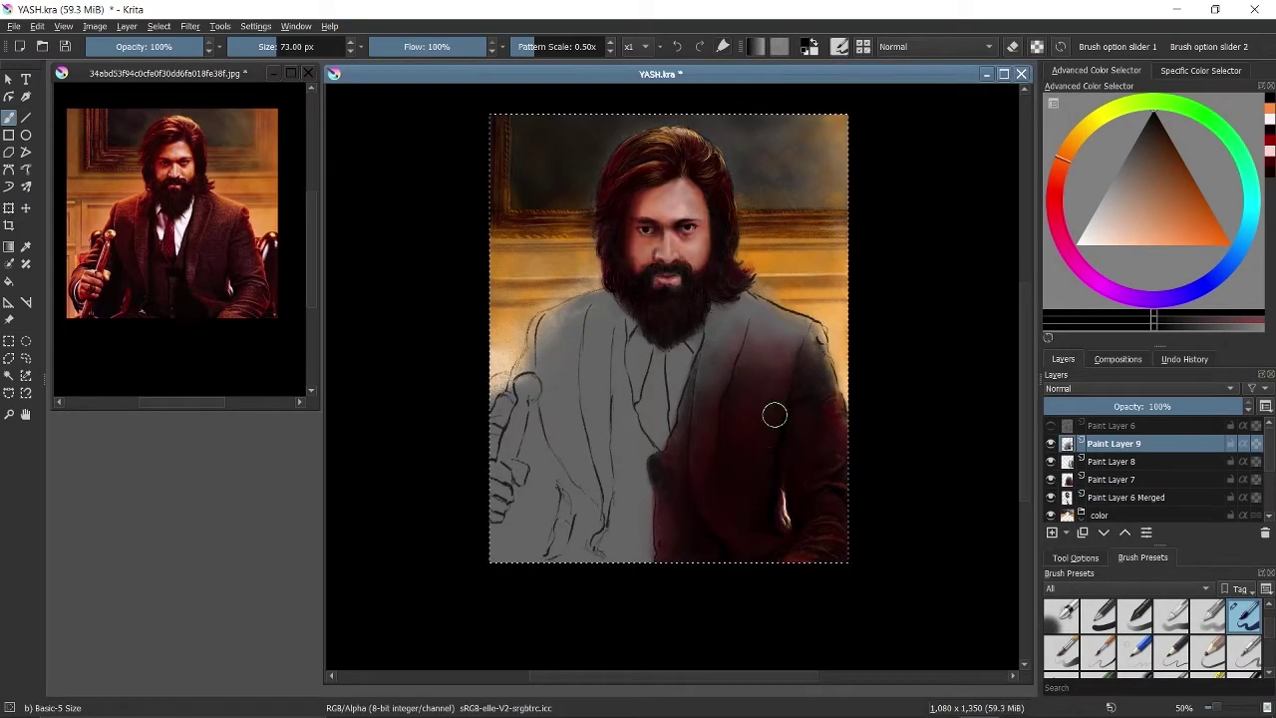
key("/")
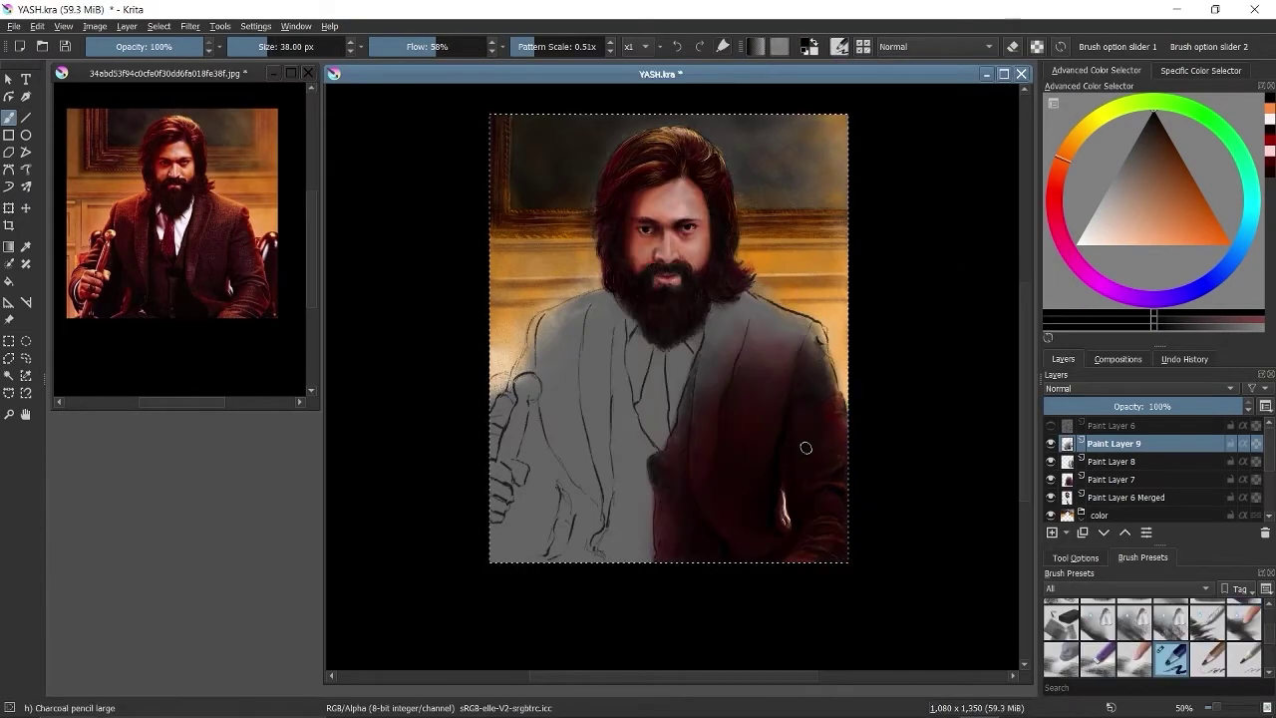
- Add a new paint layer, fill the tie with red tones at 26 px and shade it with near-black
key("plus")
key("plus")
key("plus")
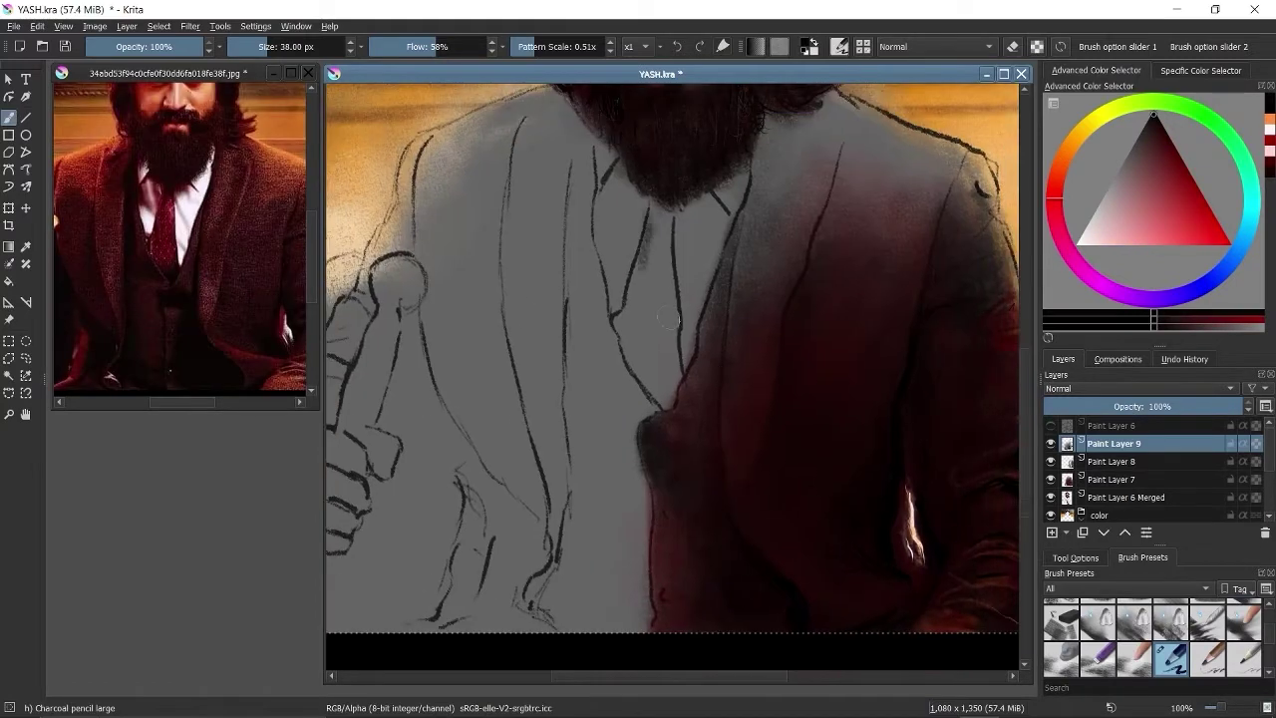
key("Insert")
key("bracketleft")
key("bracketleft")
left_click(1270, 148)
mouse_move(643, 274)
left_mouse_down()
mouse_move(660, 399)
mouse_move(658, 204)
mouse_move(673, 369)
mouse_move(656, 258)
mouse_move(630, 366)
mouse_move(660, 404)
mouse_move(663, 328)
left_mouse_up()
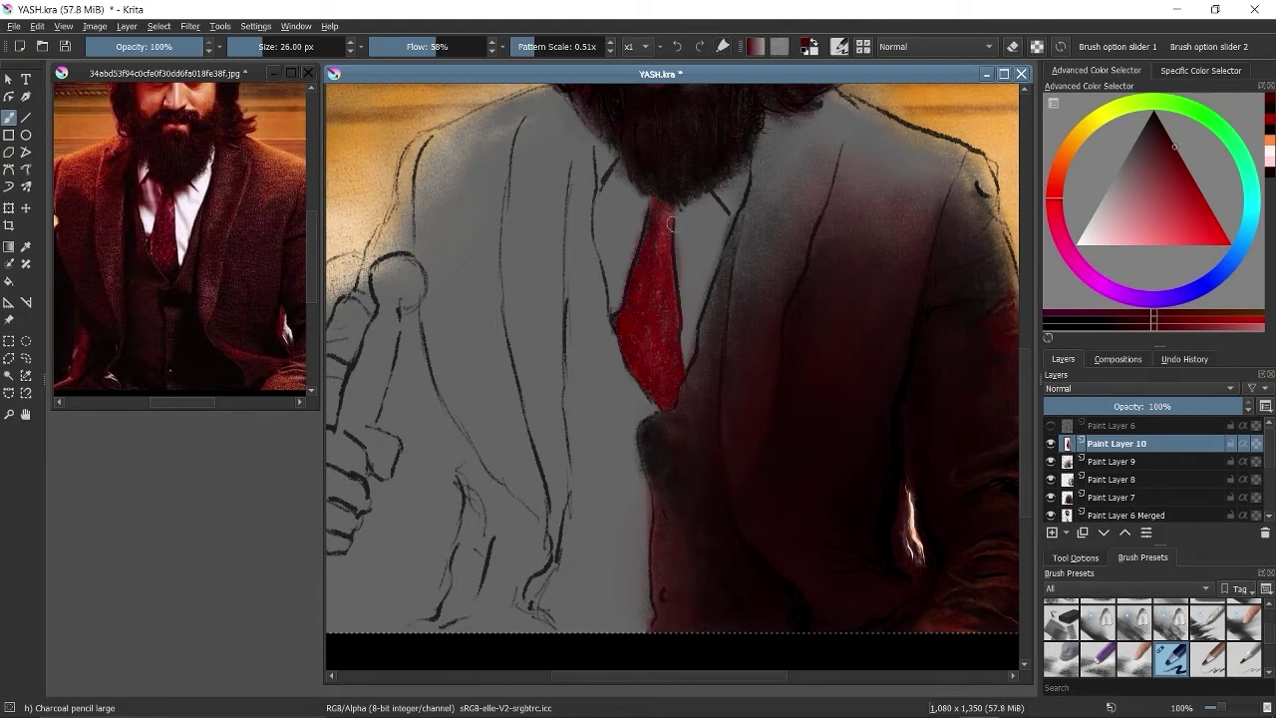
left_click_drag(668, 219, 674, 308)
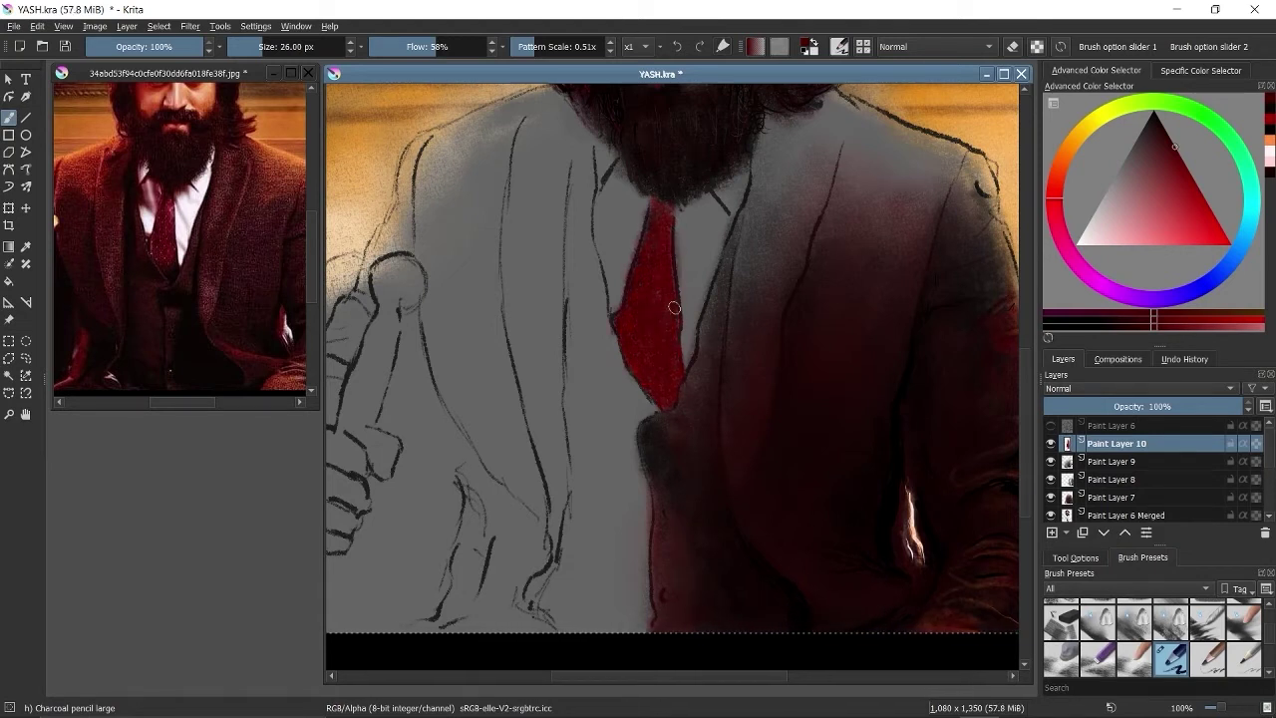
key("d")
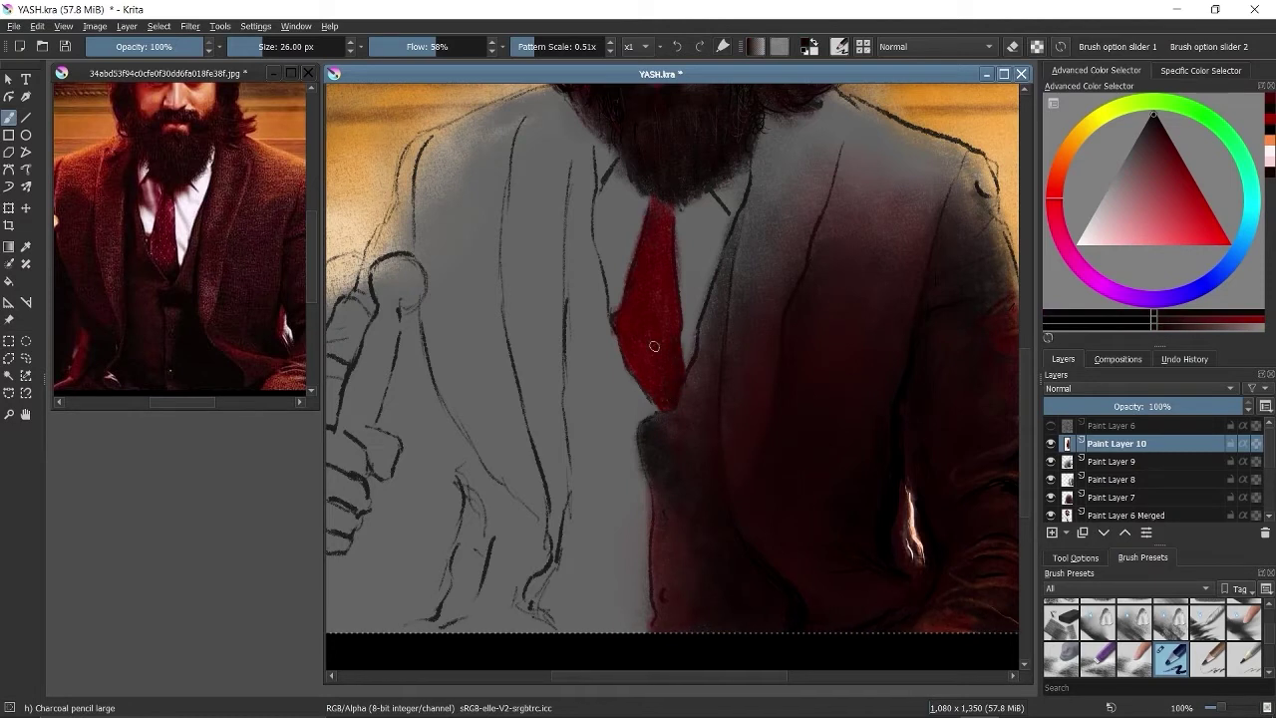
left_click_drag(628, 317, 654, 296)
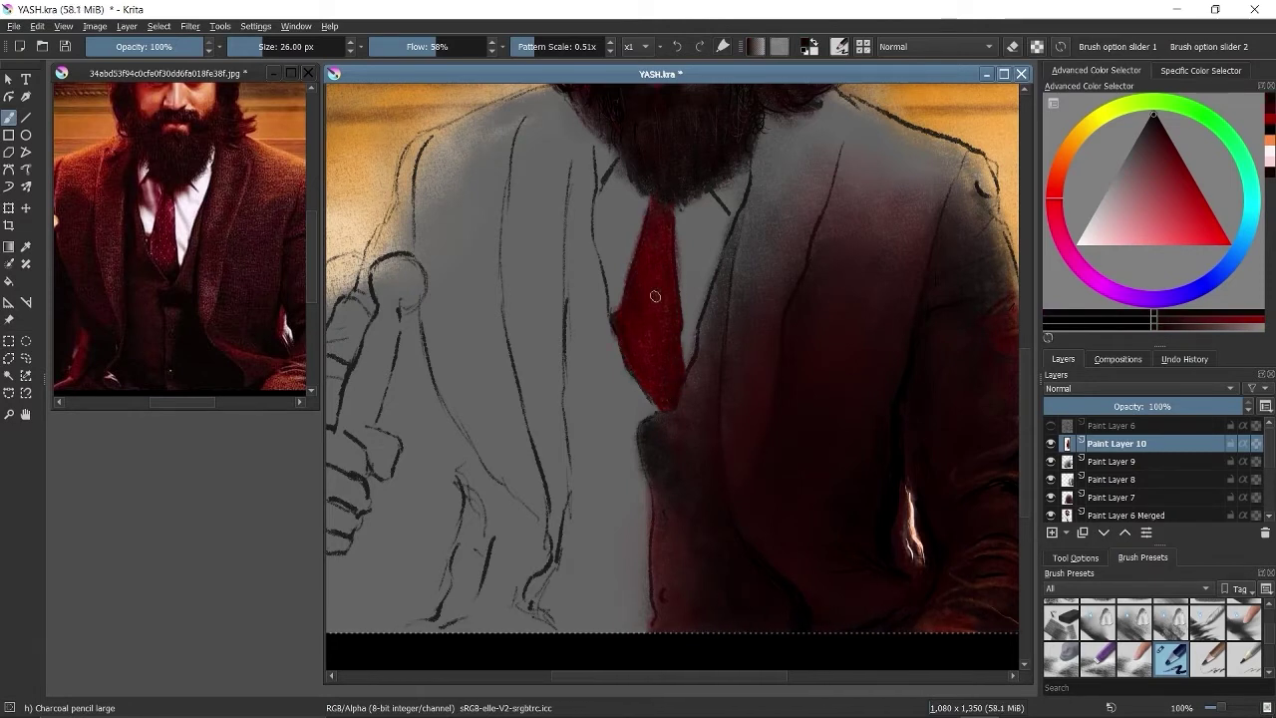
- Paint the shirt and collar white on both sides of the tie and smooth them with Blender Basic at 22 px
key("x")
mouse_move(698, 204)
left_mouse_down()
mouse_move(690, 349)
mouse_move(729, 227)
mouse_move(705, 203)
mouse_move(639, 190)
mouse_move(699, 252)
mouse_move(687, 222)
mouse_move(694, 313)
mouse_move(701, 201)
left_mouse_up()
key("slash")
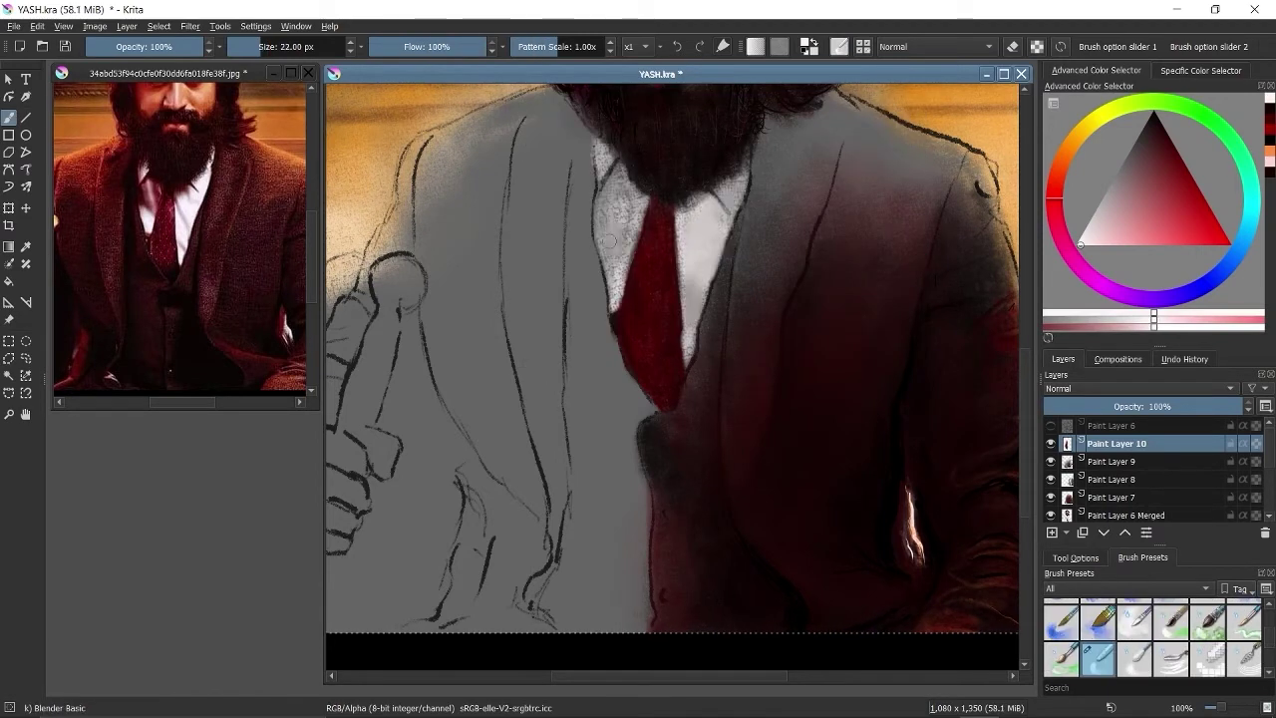
left_click_drag(608, 241, 622, 202)
- Paint white highlights on the shirt beside the tie with Charcoal Pencil Medium at 10 px
right_click(678, 219)
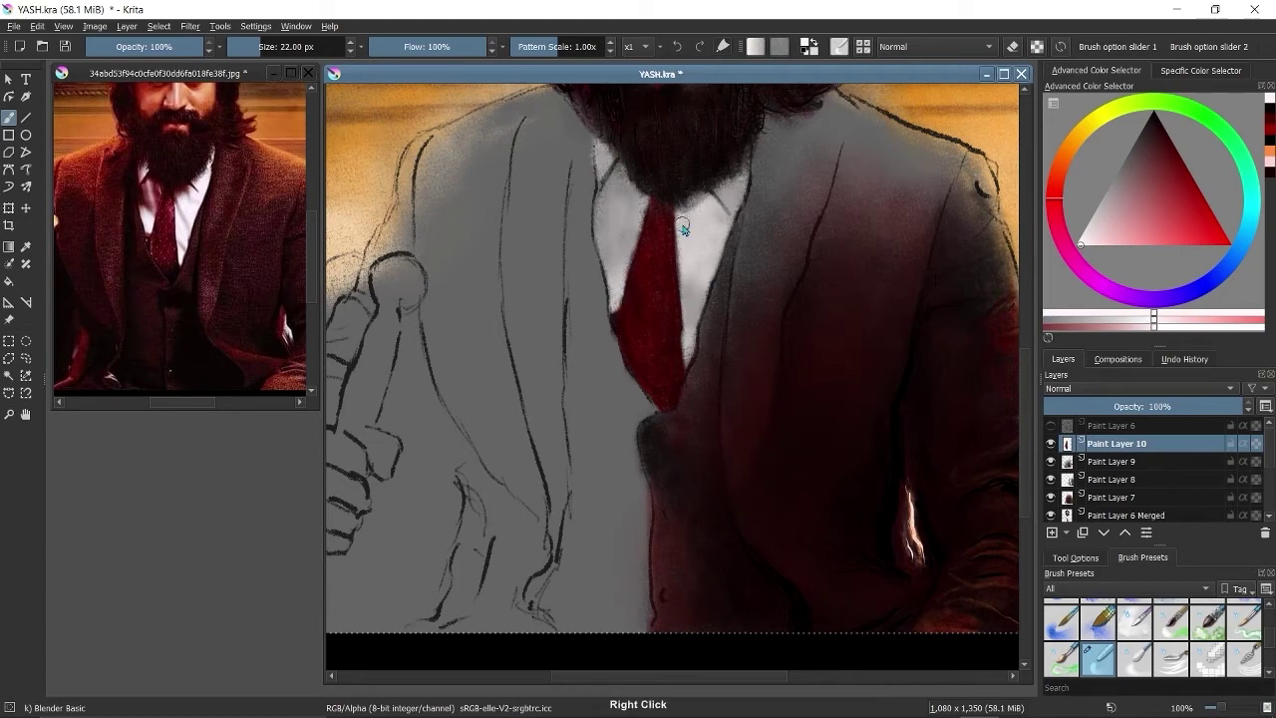
left_click(649, 308)
left_click(649, 313, "ctrl")
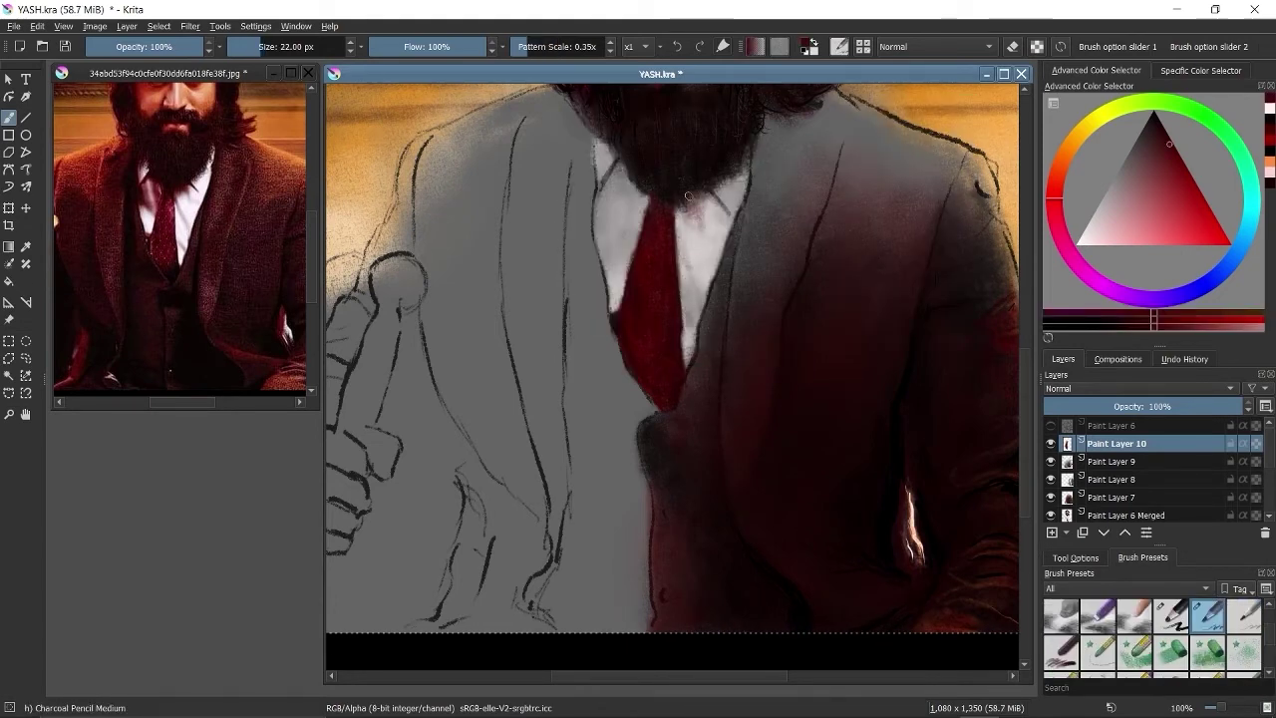
key("bracketleft")
key("bracketleft")
key("bracketleft")
left_click(731, 207, "ctrl")
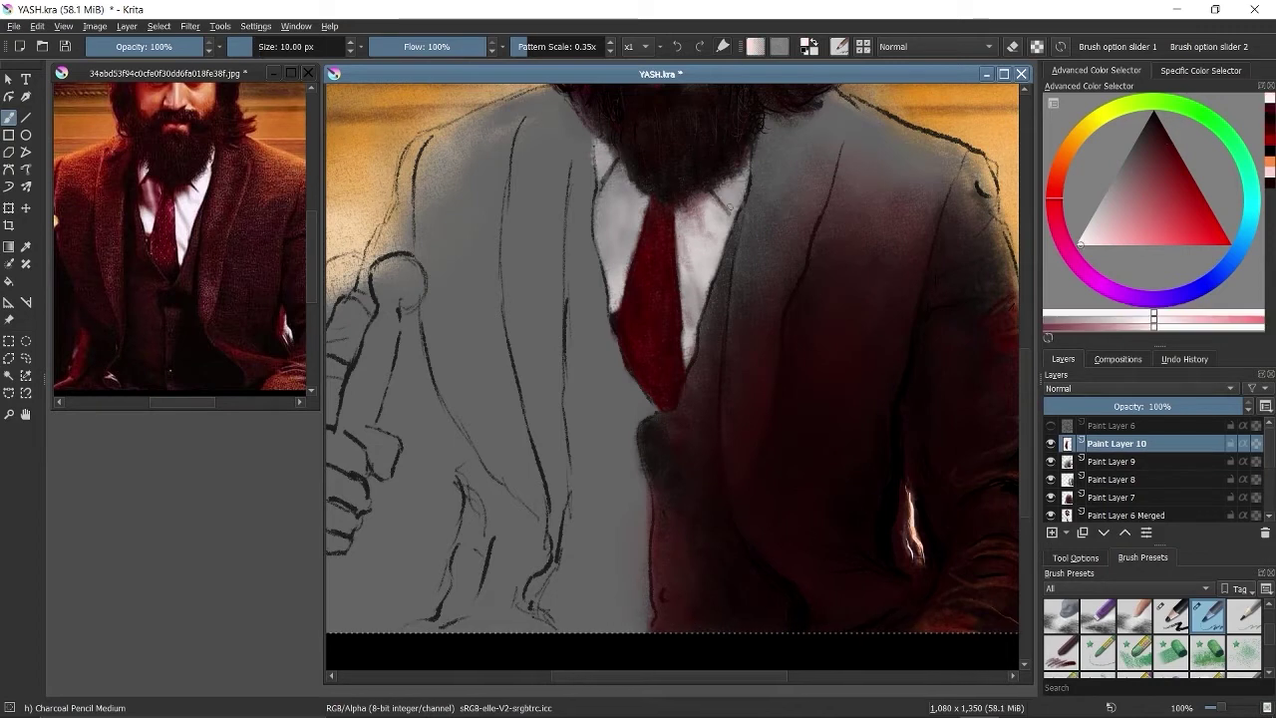
mouse_move(603, 154)
left_mouse_down()
mouse_move(632, 227)
mouse_move(610, 294)
left_mouse_up()
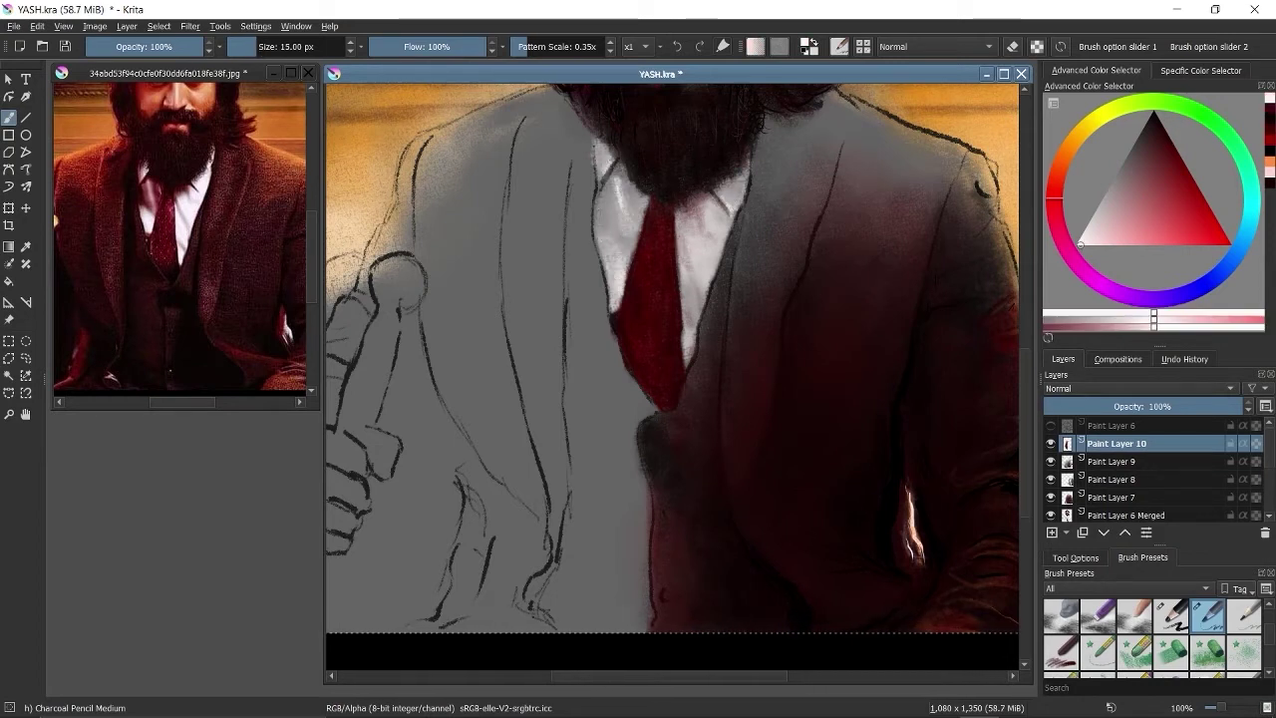
- Shade the collar and outer shirt edge with dark red sampled from the tie, at 15 px
key("bracketright")
left_click(638, 260, "ctrl")
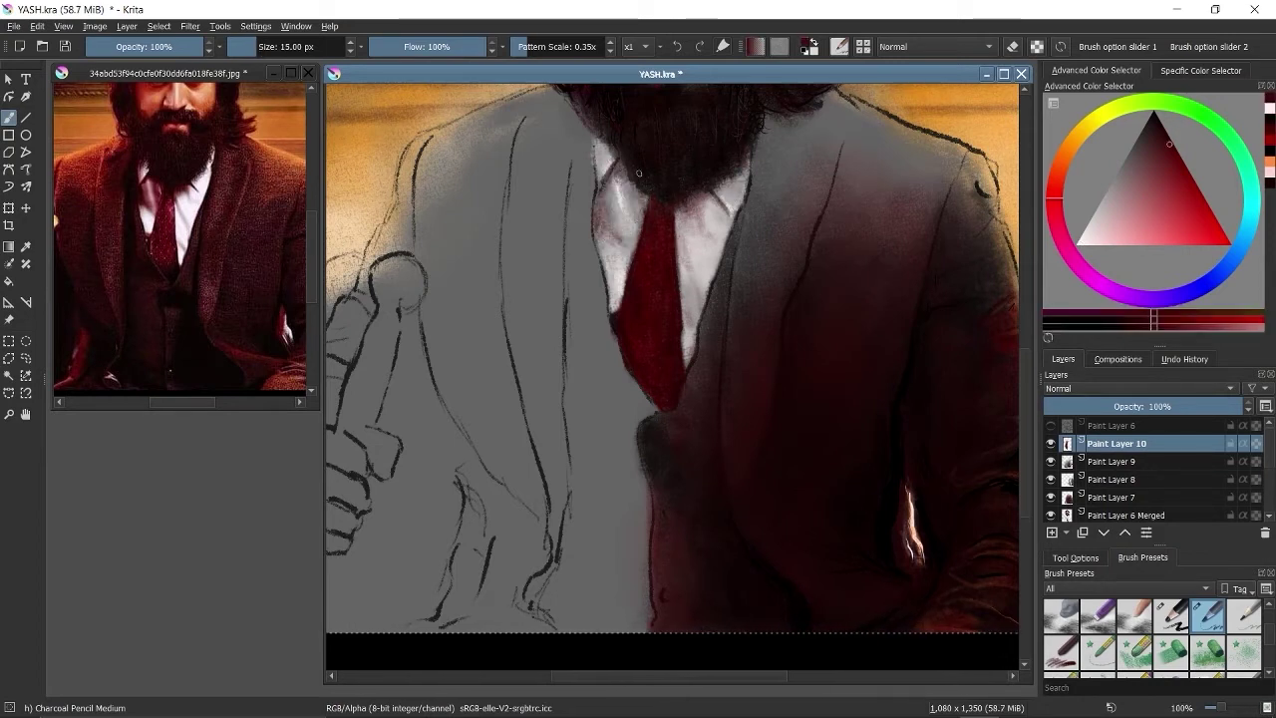
left_click_drag(598, 144, 623, 231)
- Switch to the canvas-only view and draw a lattice of thin light lines with small dots on the tie
key("Tab")
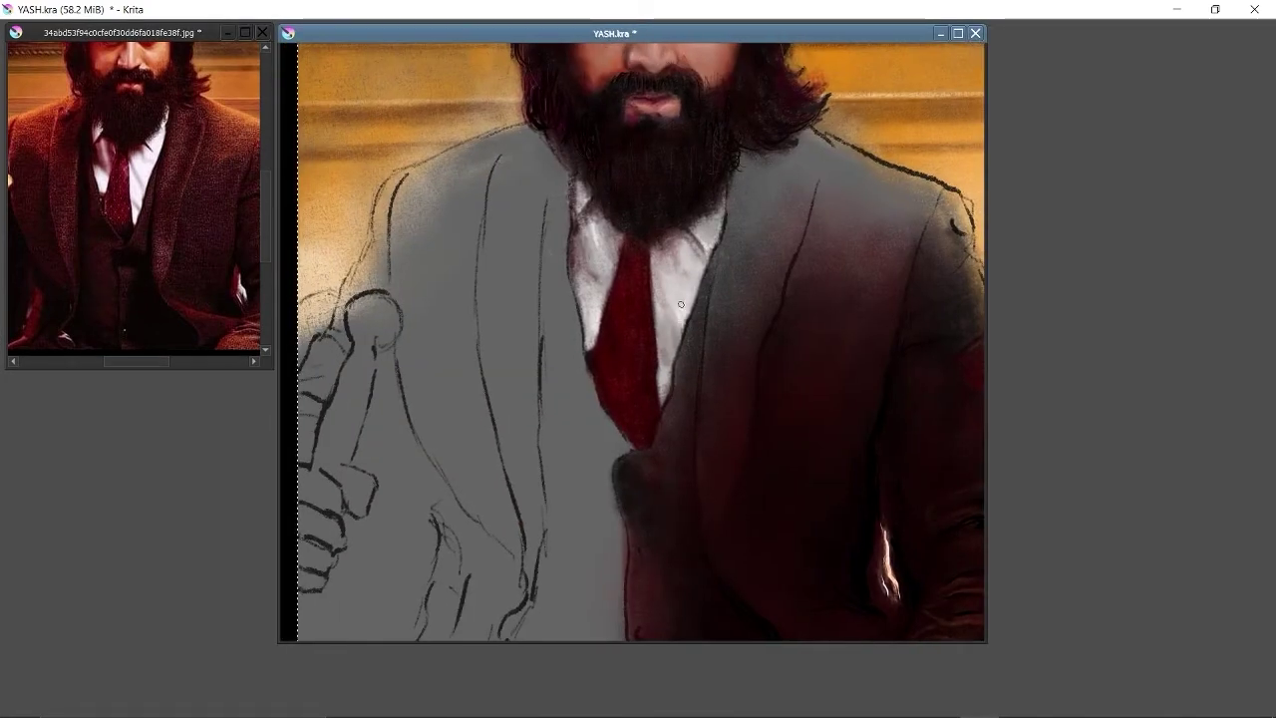
left_click_drag(682, 317, 675, 328)
key("ctrl+z")
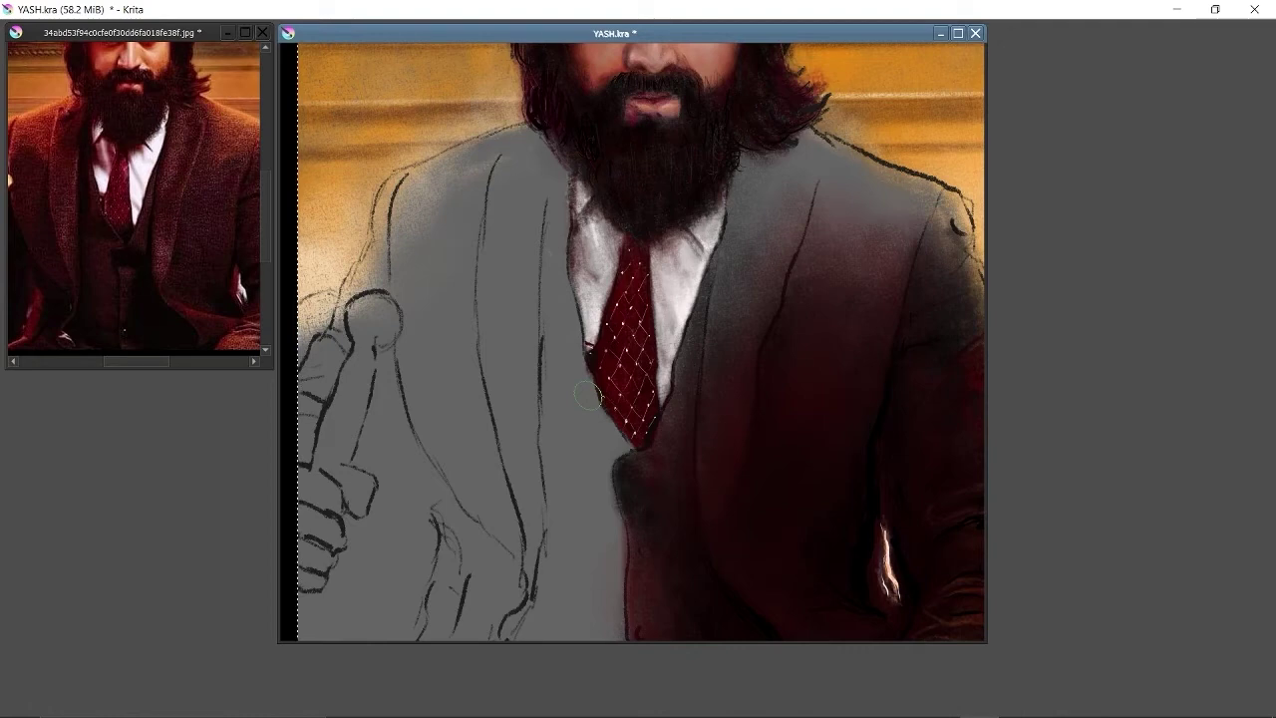
- Maximize the painting window and add a golden-brown tint over the tie pattern
left_click(957, 33)
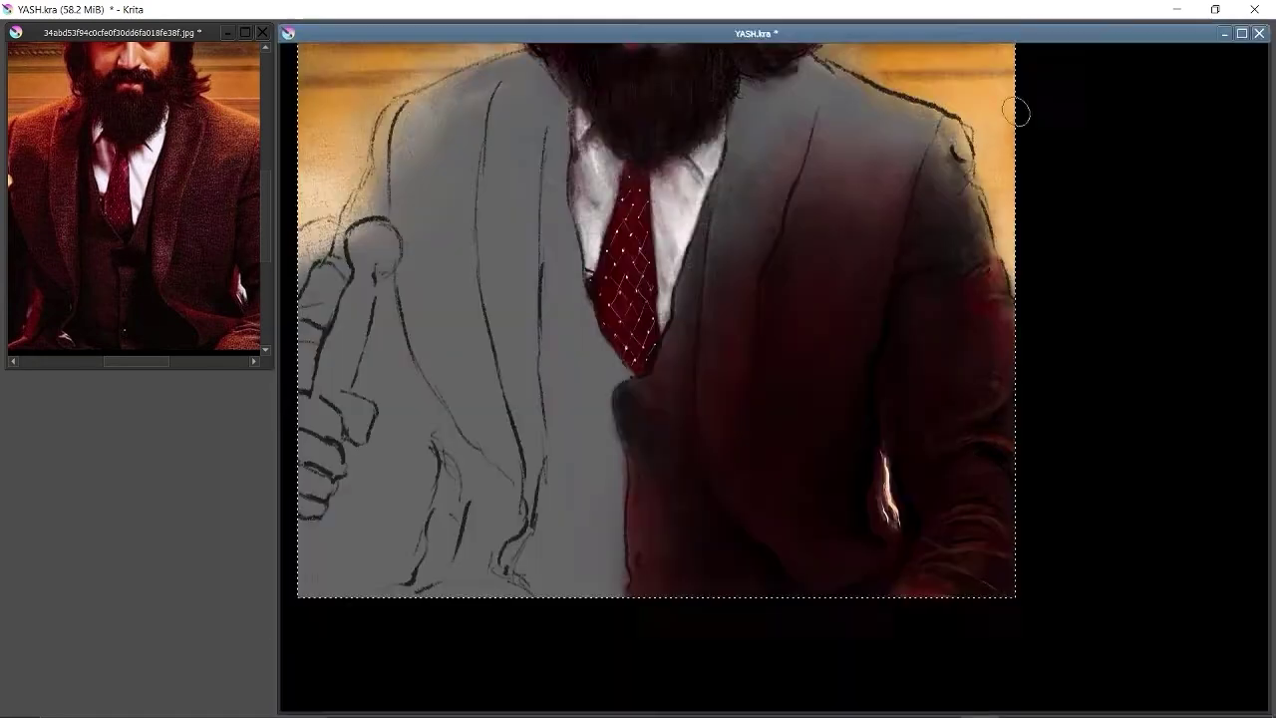
scroll(1011, 416, "up", 2)
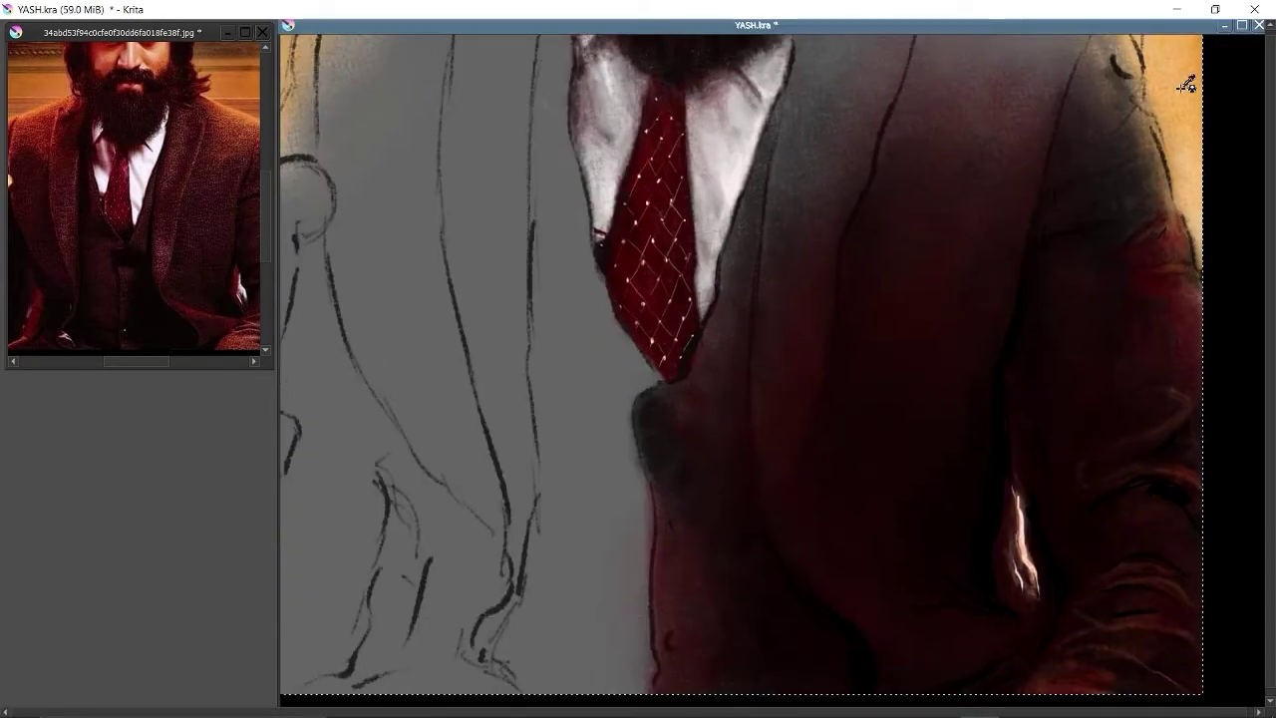
mouse_move(668, 144)
left_mouse_down()
mouse_move(675, 199)
mouse_move(660, 319)
left_mouse_up()
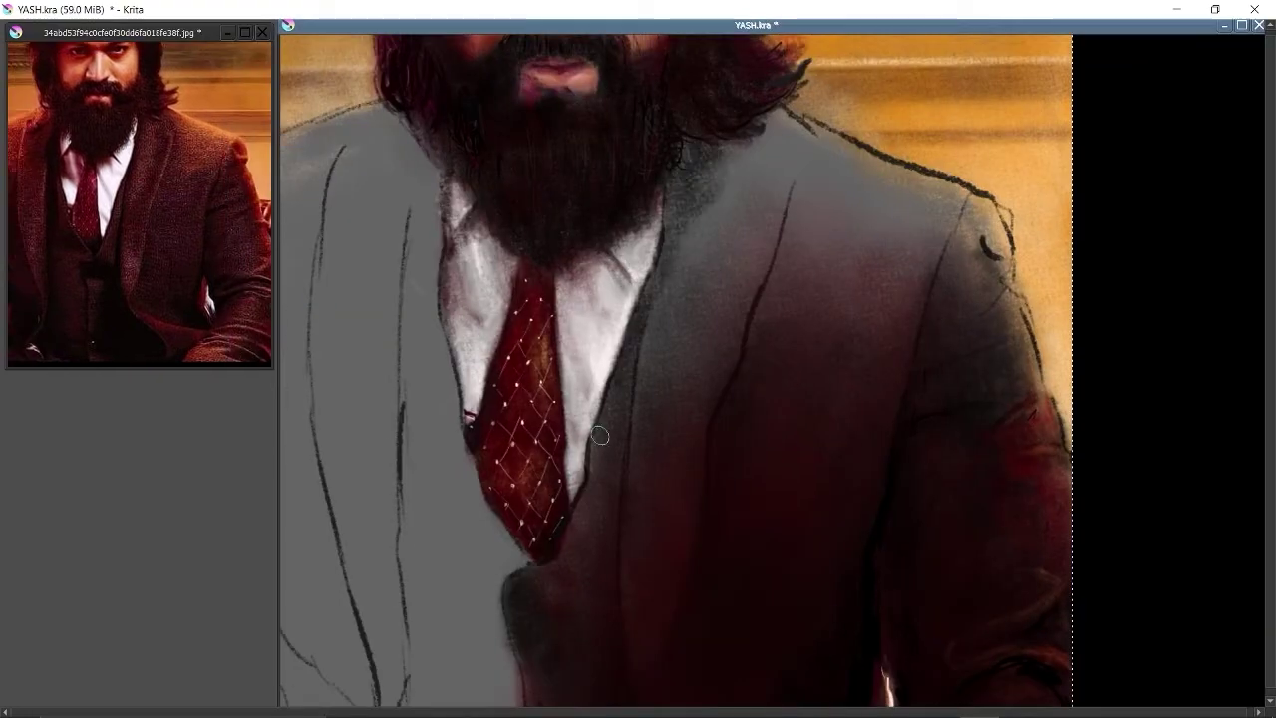
- Cover the grey of the painted jacket side, lapel and shoulder with dark maroon-brown, adding golden touches along the lapel edge and shoulder
mouse_move(599, 436)
left_mouse_down()
mouse_move(767, 227)
mouse_move(768, 170)
mouse_move(677, 351)
mouse_move(700, 167)
mouse_move(811, 271)
mouse_move(935, 292)
mouse_move(983, 239)
mouse_move(690, 247)
mouse_move(566, 564)
mouse_move(789, 185)
mouse_move(722, 208)
mouse_move(802, 194)
mouse_move(913, 207)
mouse_move(958, 289)
mouse_move(842, 232)
mouse_move(699, 388)
mouse_move(765, 150)
mouse_move(585, 529)
mouse_move(912, 176)
mouse_move(839, 142)
mouse_move(889, 205)
mouse_move(836, 228)
mouse_move(782, 130)
mouse_move(954, 199)
mouse_move(883, 250)
left_mouse_up()
key("bracketleft")
key("bracketleft")
key("bracketleft")
mouse_move(781, 213)
left_mouse_down()
mouse_move(754, 319)
mouse_move(707, 398)
mouse_move(676, 601)
left_mouse_up()
key("bracketright")
key("bracketright")
key("bracketright")
left_click_drag(843, 562, 793, 326)
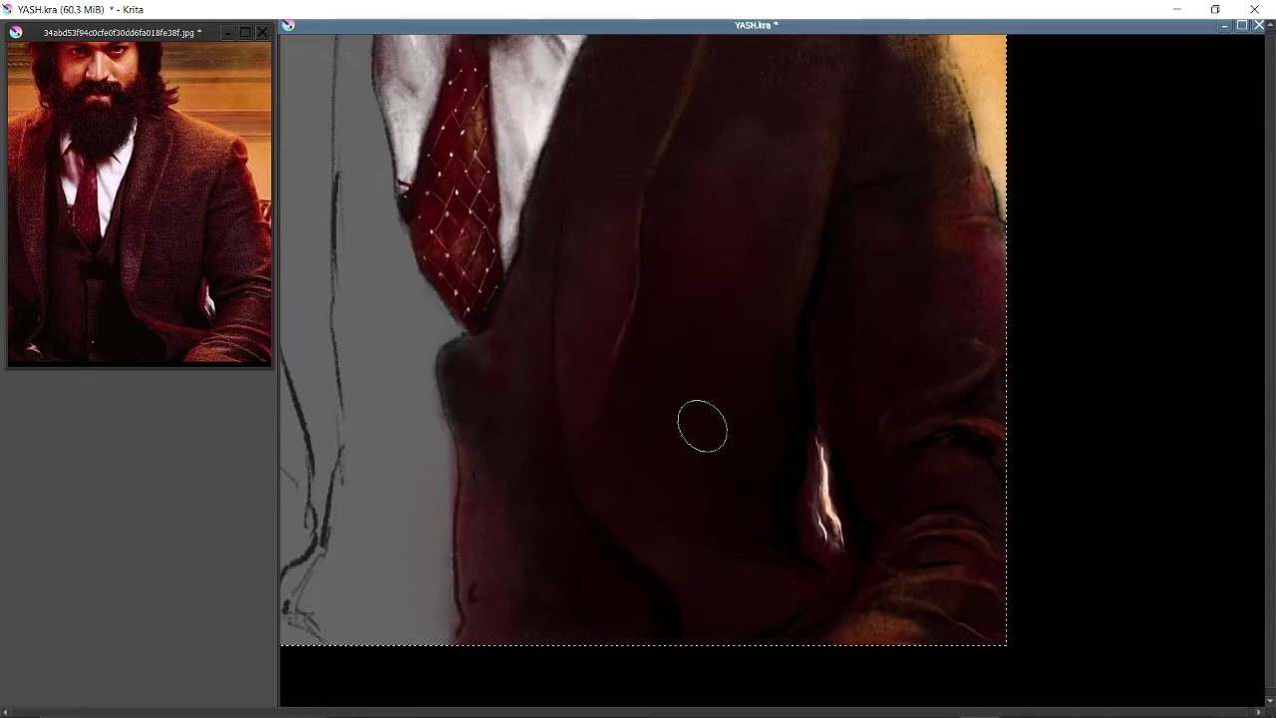
- Draw fine golden-brown highlights along the jacket's lower front edge and hem with a smaller brush
key("bracketleft")
key("bracketleft")
key("bracketleft")
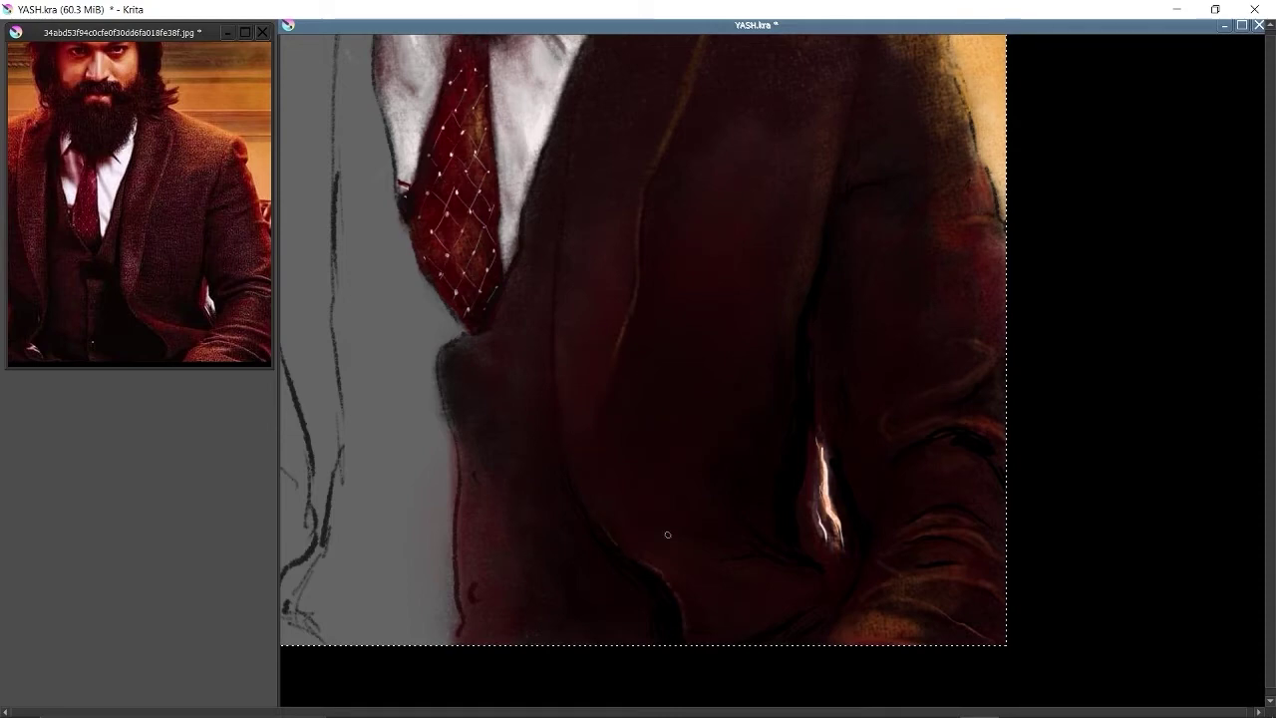
left_click_drag(668, 534, 839, 566)
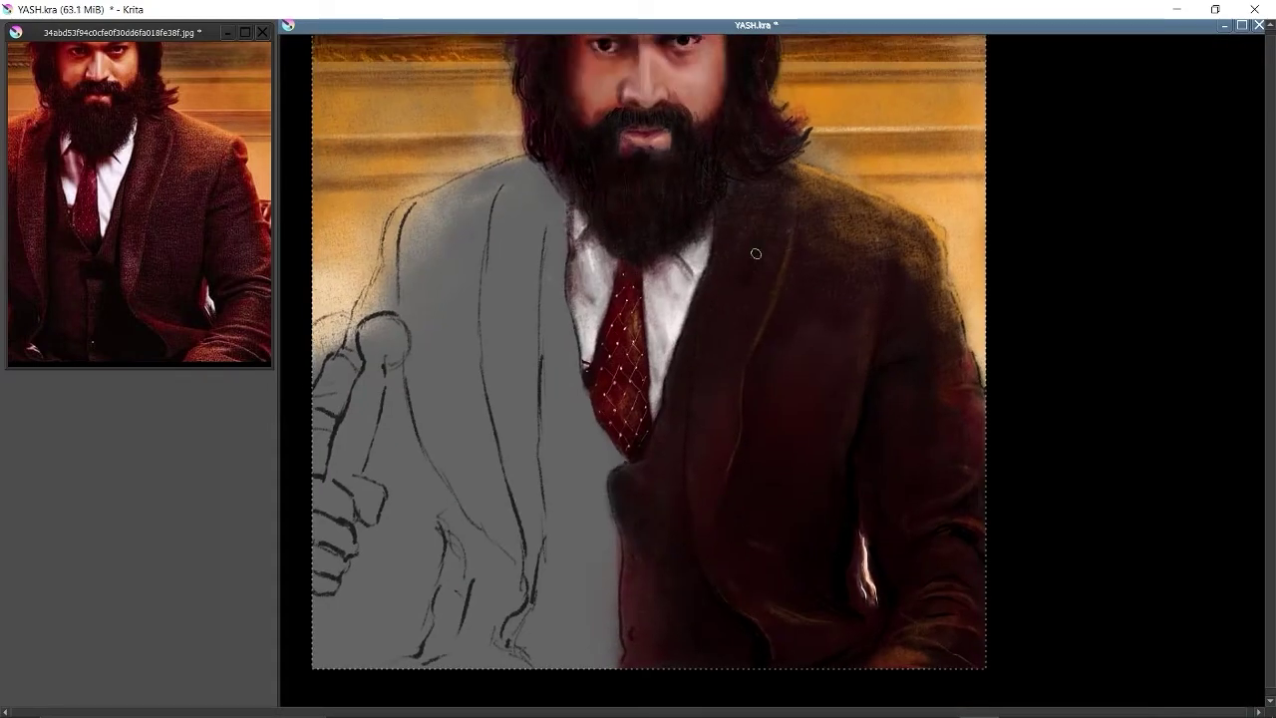
- Check the portrait in mirrored view, restore it, and add golden fold highlights and fabric texture to the sleeve and jacket
key("m")
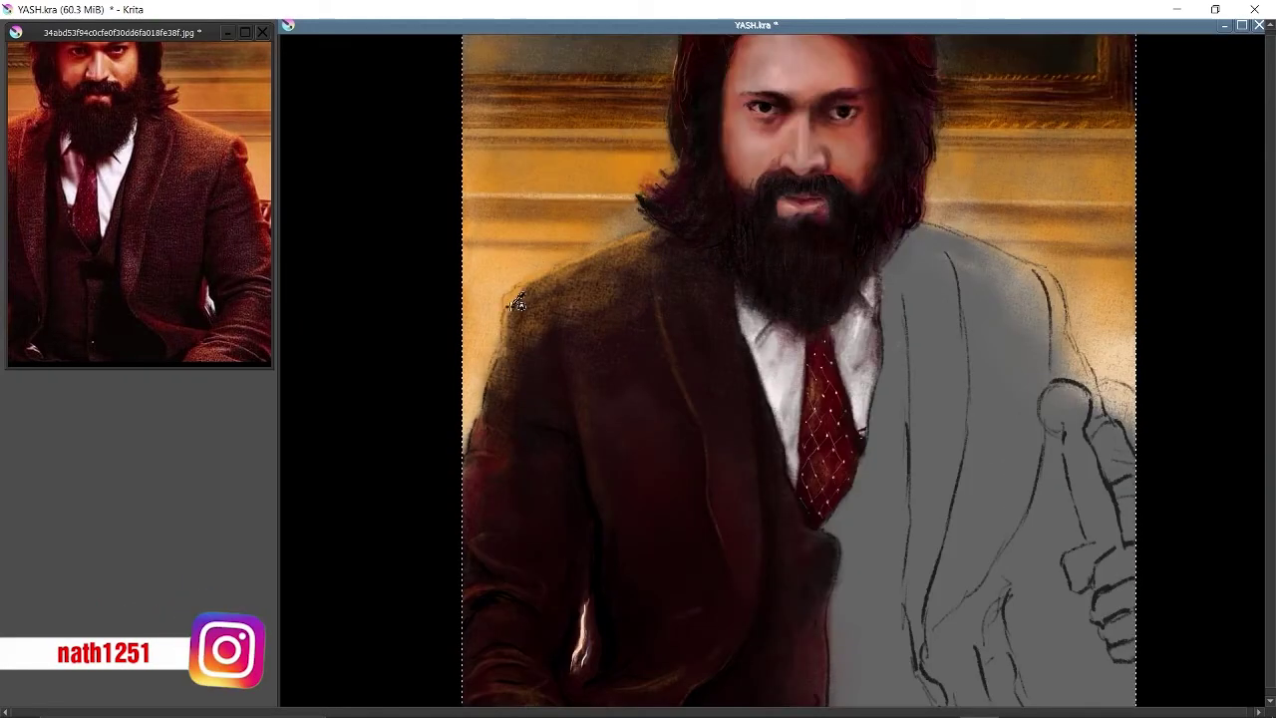
key("m")
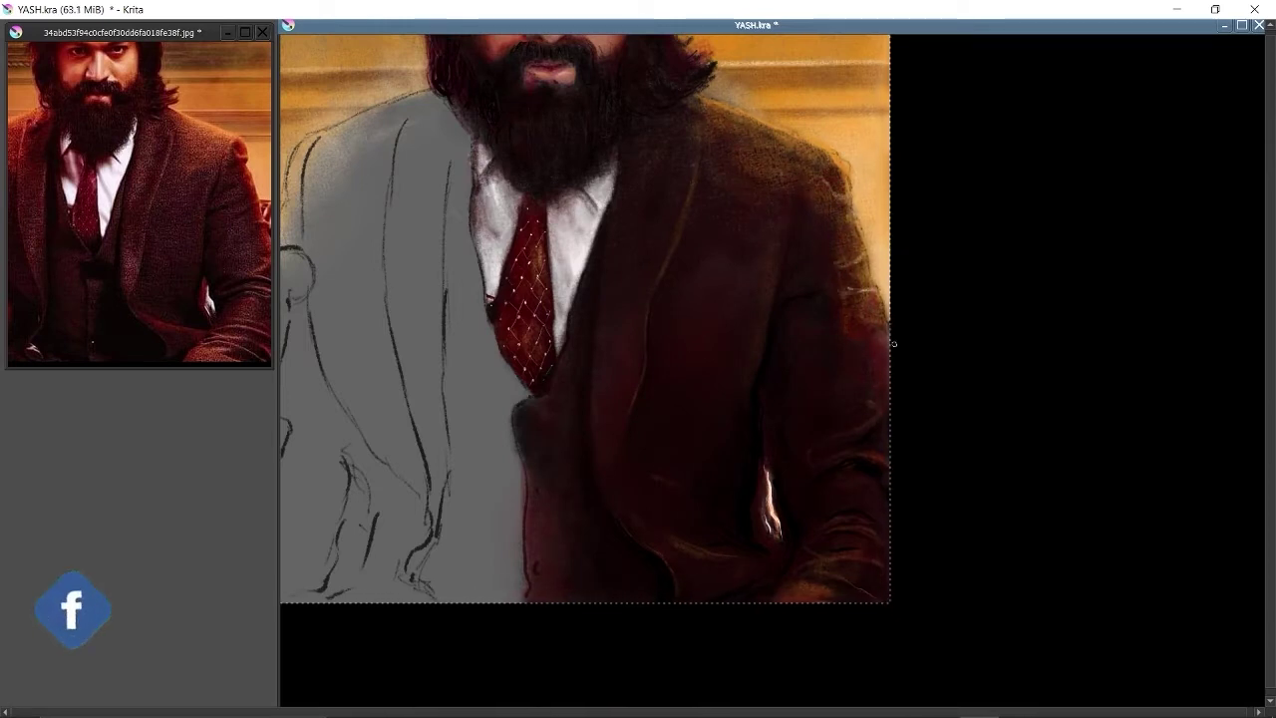
key("minus")
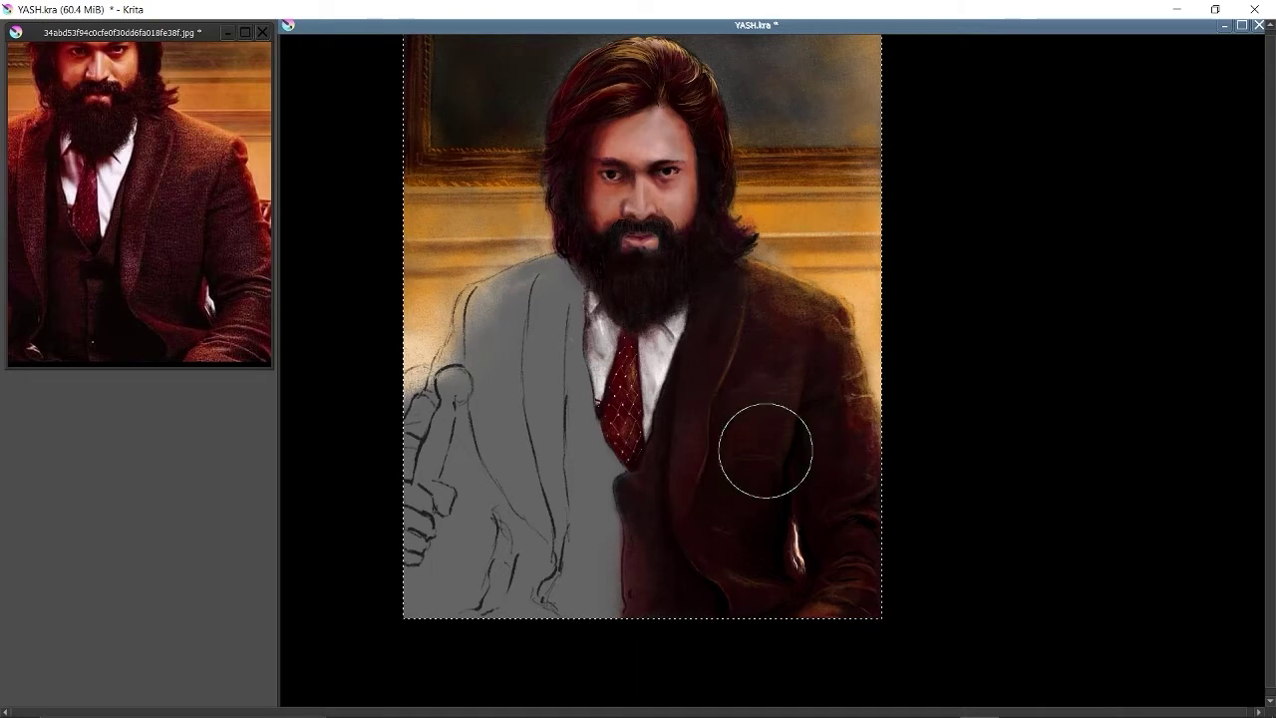
key("bracketleft")
key("bracketleft")
key("bracketleft")
key("bracketleft")
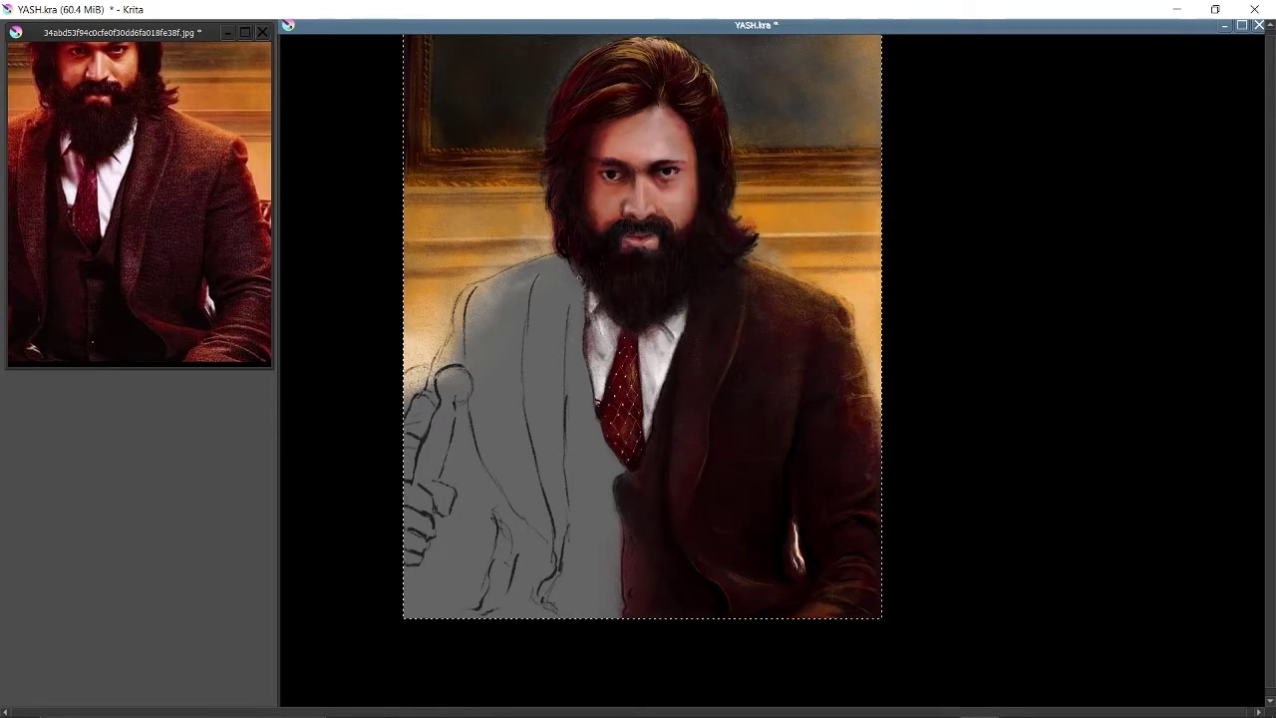
- Touch up the beard below the lips with dark red and refine the moustache
scroll(592, 288, "up", 3)
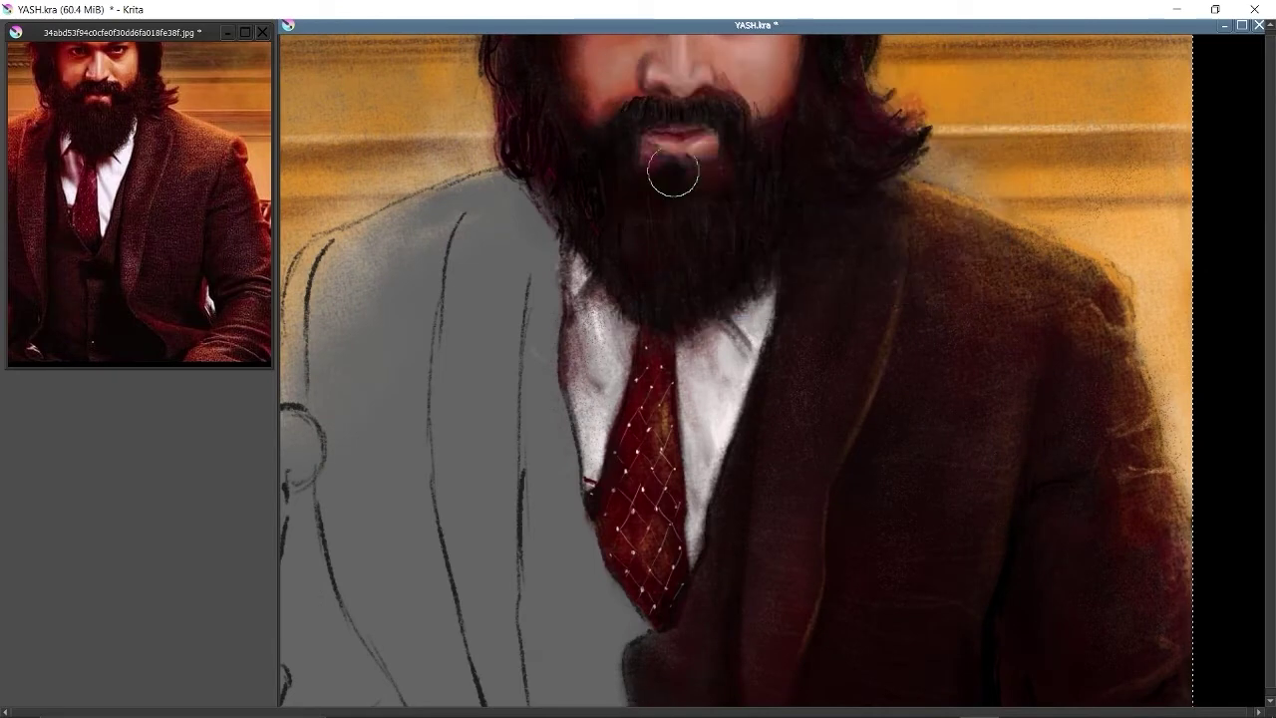
right_click(698, 174)
right_click(692, 297)
scroll(683, 243, "up", 3)
scroll(734, 233, "left", 2)
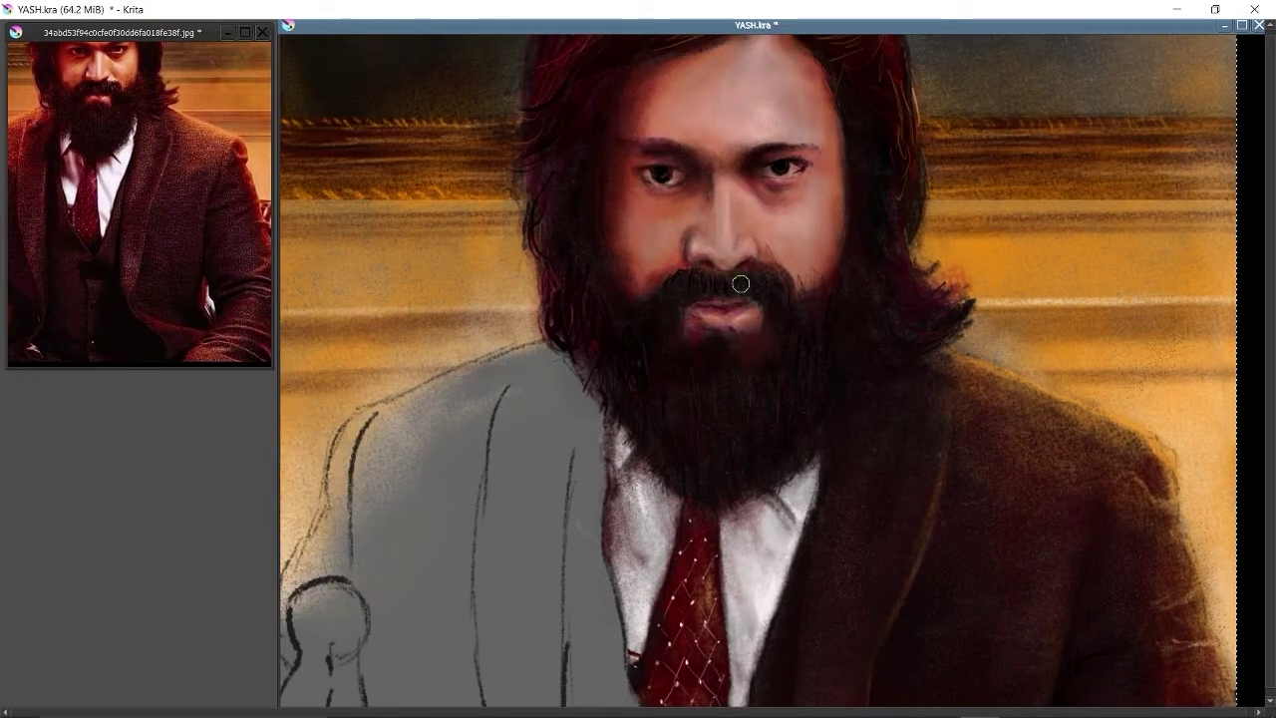
left_click_drag(766, 267, 779, 281)
scroll(723, 229, "up", 2)
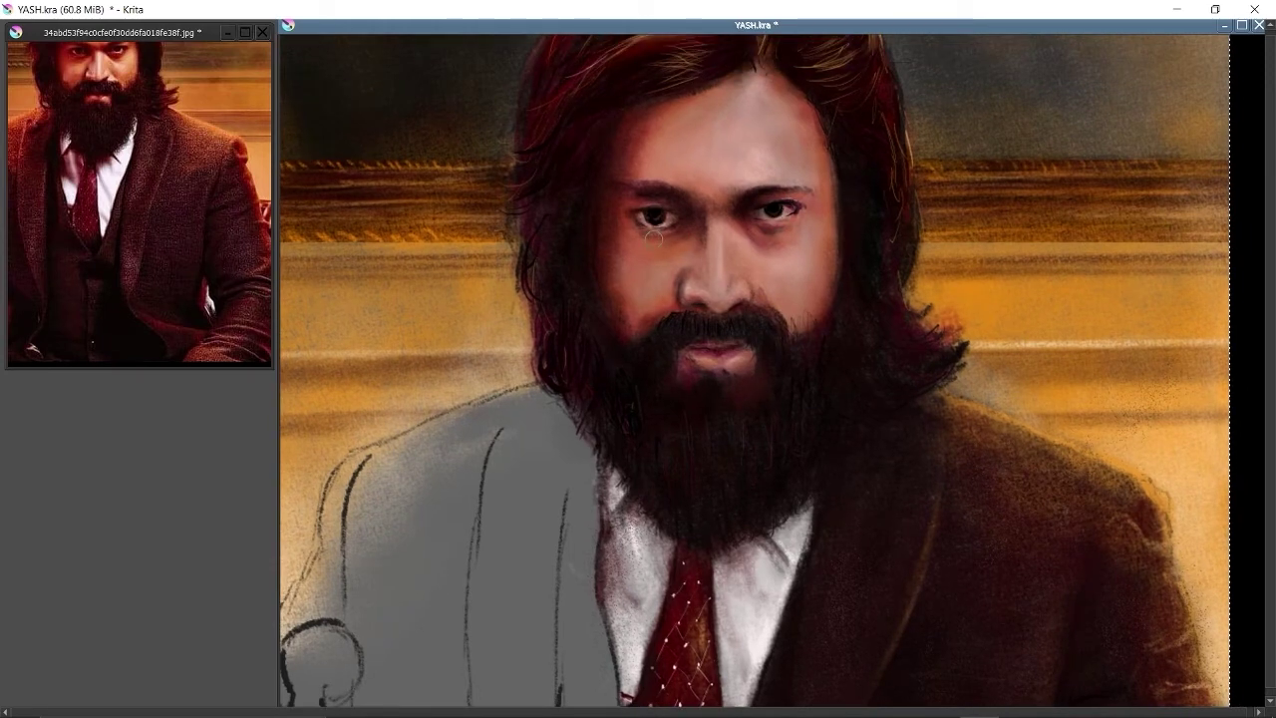
- Brighten the collar edge beside the beard with white and touch up the skin on the cheek
key("Tab")
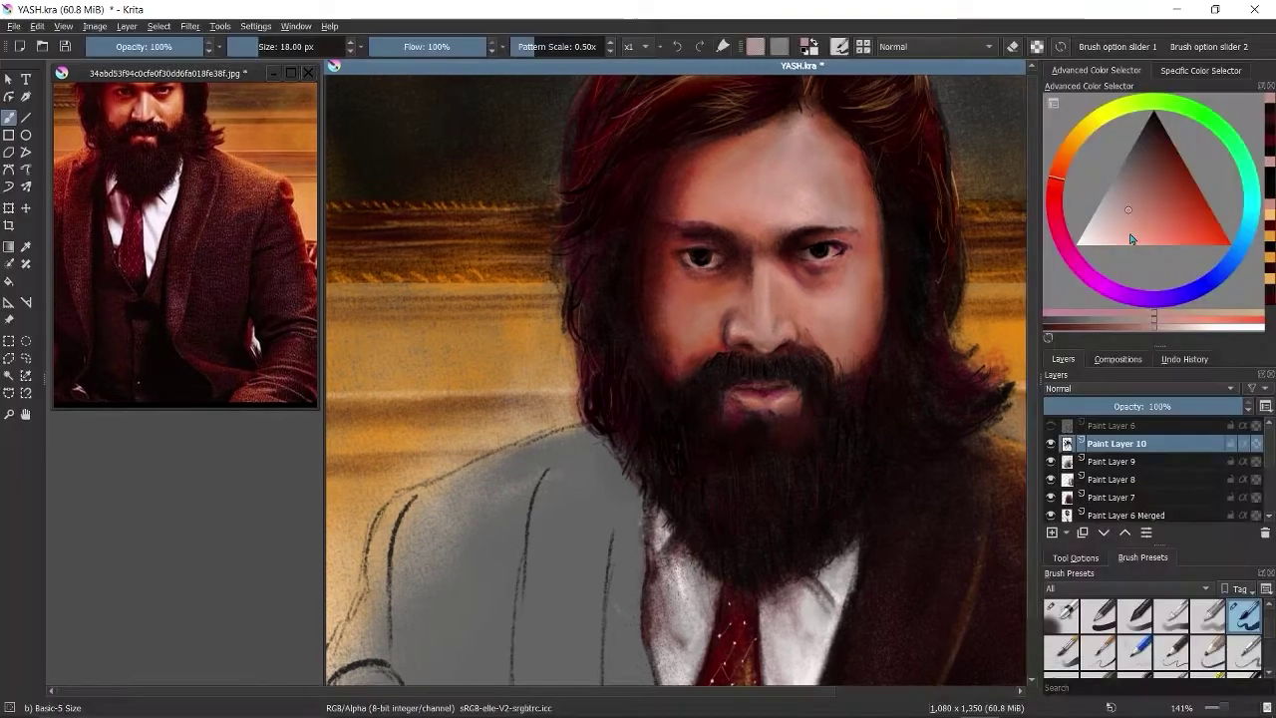
key("Tab")
scroll(592, 590, "down", 3)
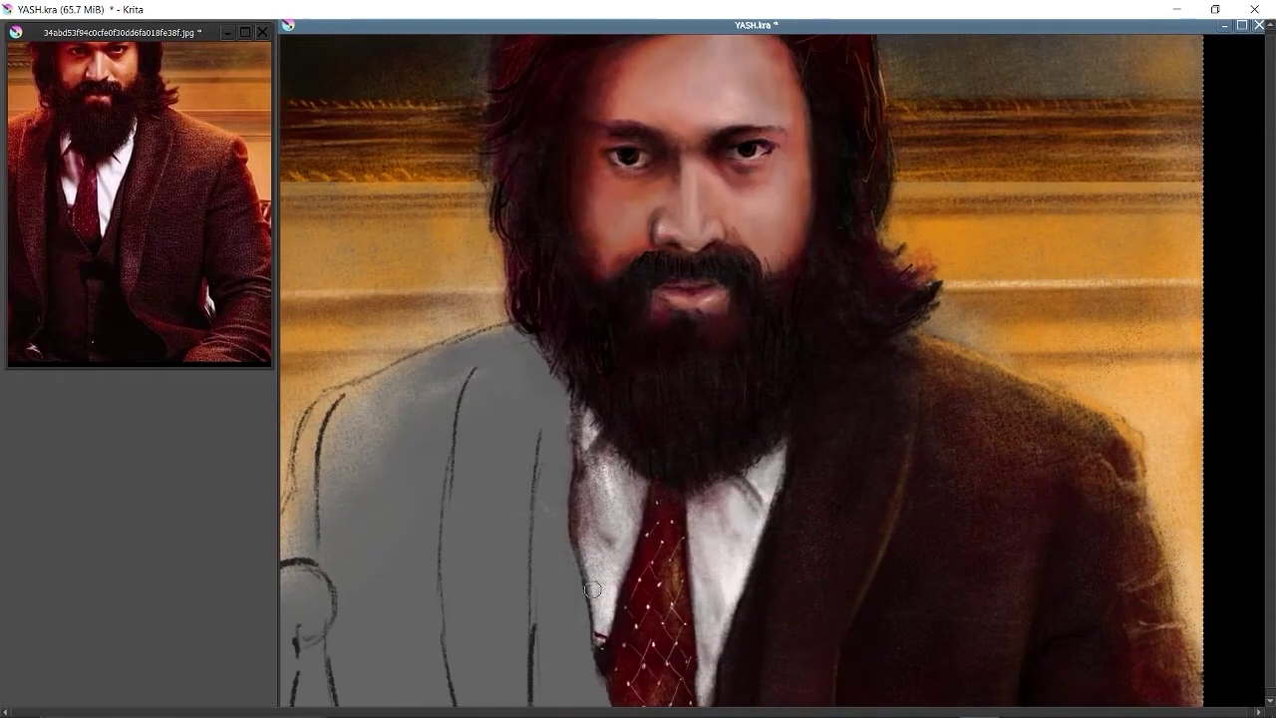
left_click_drag(595, 636, 528, 543)
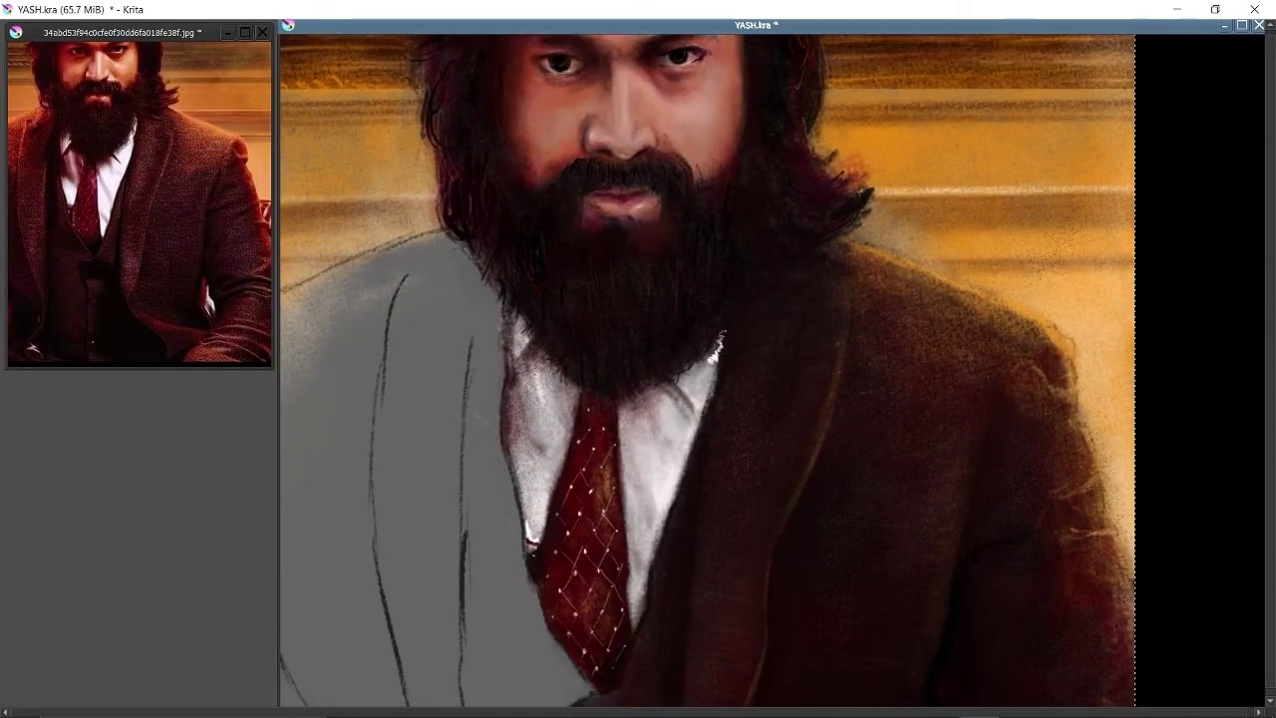
right_click(697, 370)
left_click(708, 372)
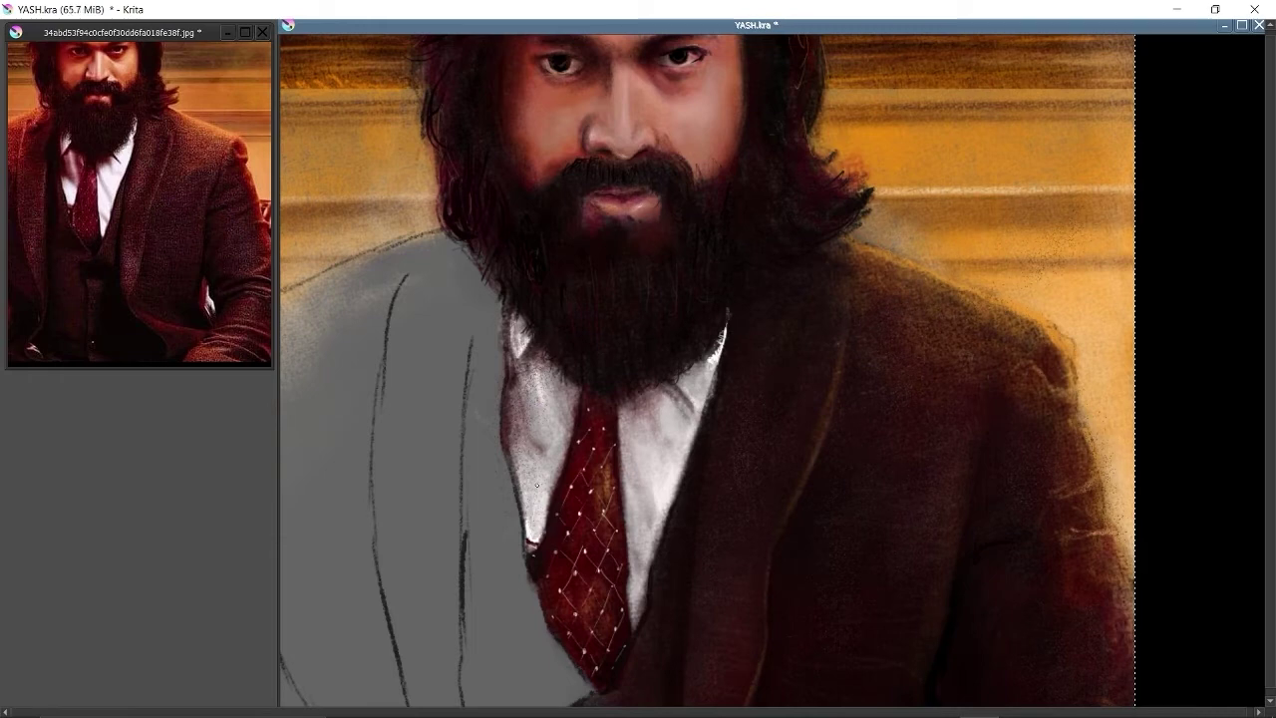
right_click(630, 359)
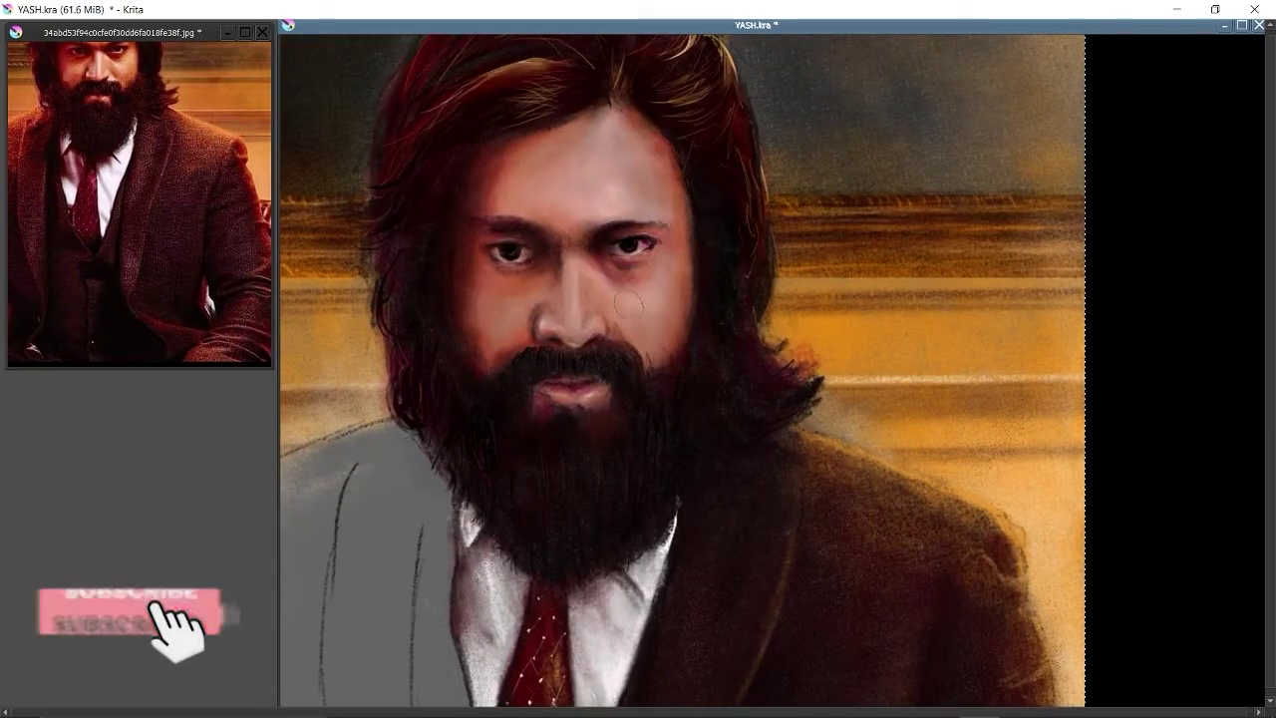
left_click_drag(668, 308, 734, 403)
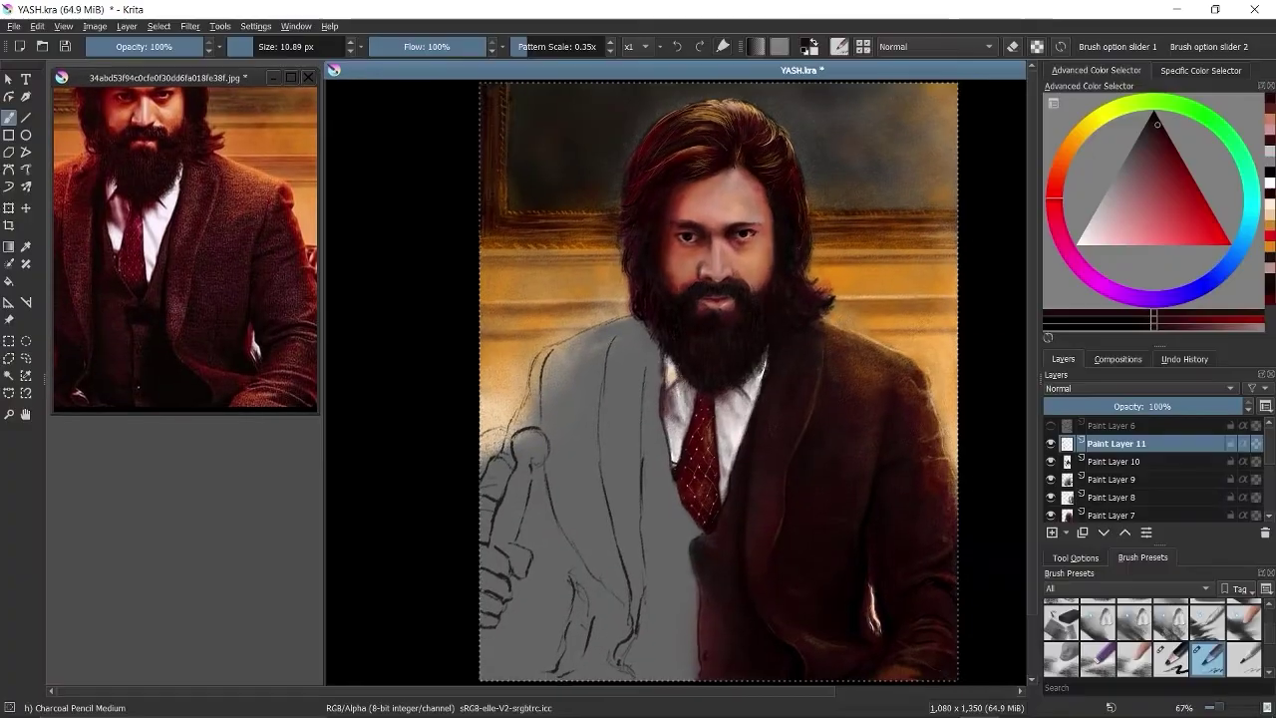
- On the new top layer, paint the folds below the unpainted jacket side in near-black with a red accent, using Charcoal Pencil Medium
scroll(883, 265, "up", 4)
left_click(242, 310)
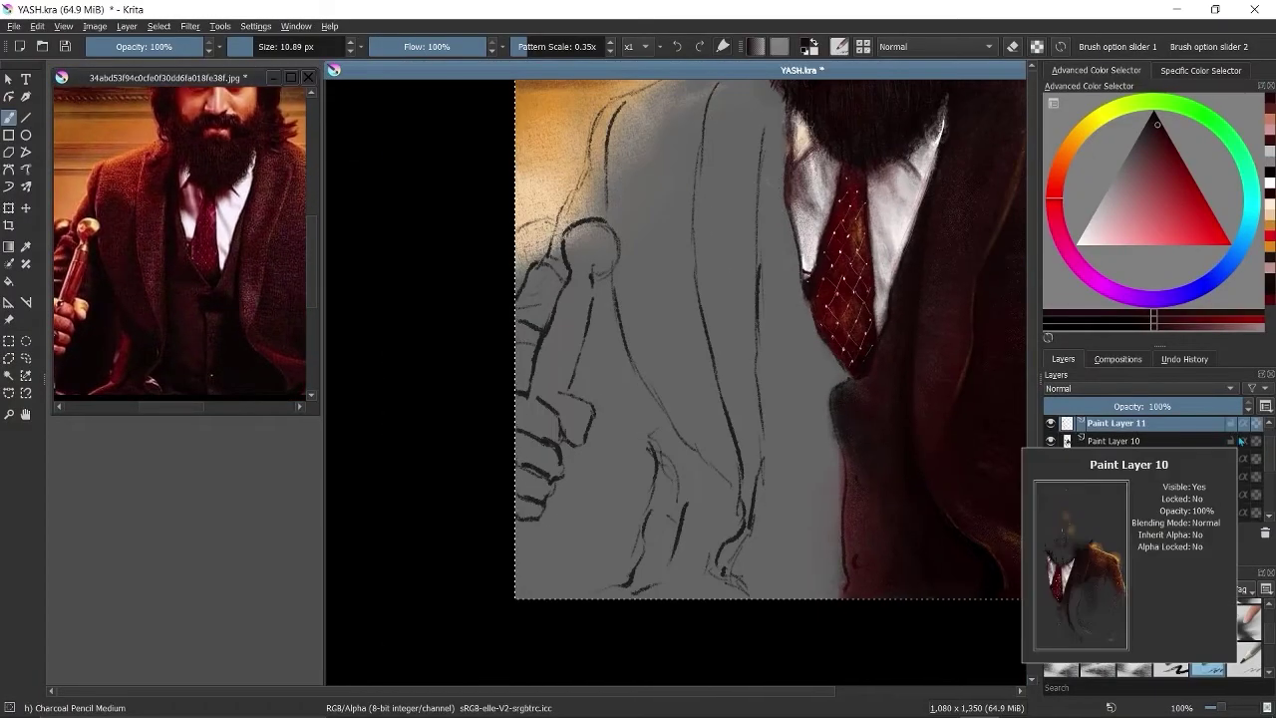
mouse_move(658, 543)
left_mouse_down()
mouse_move(663, 513)
mouse_move(628, 590)
left_mouse_up()
left_click_drag(659, 427, 682, 466)
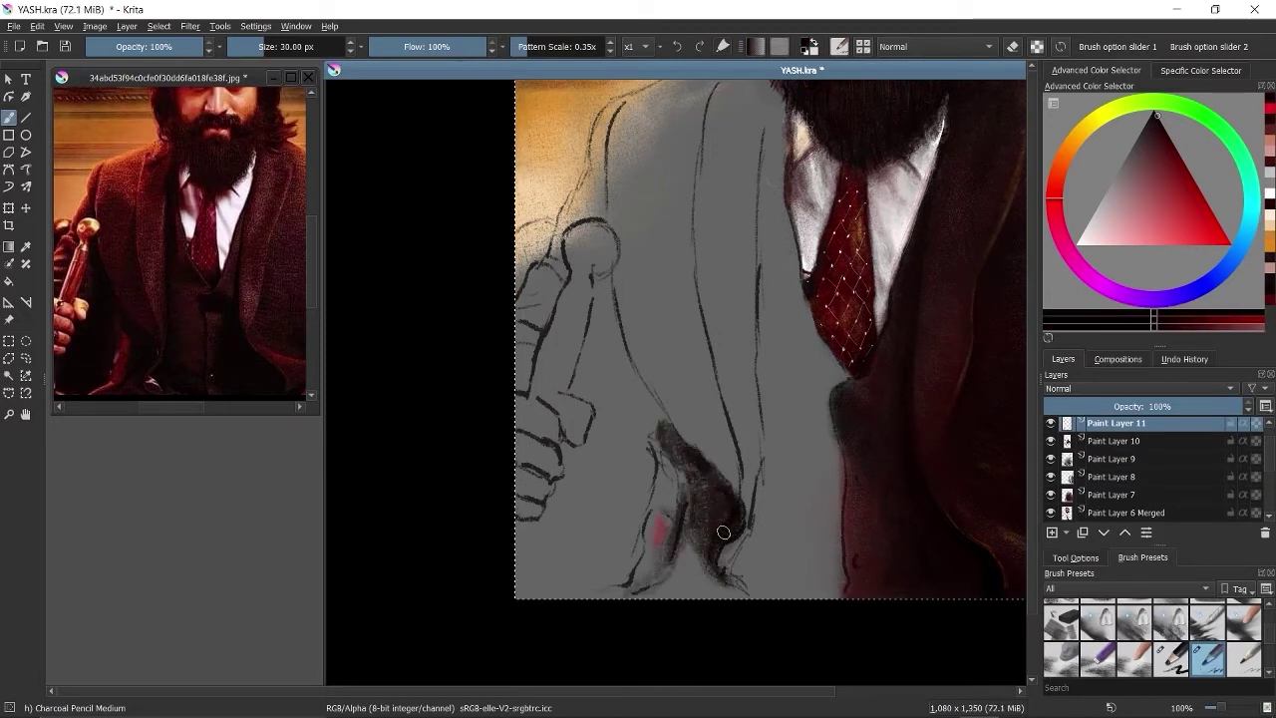
key("bracketright")
key("bracketright")
key("bracketright")
mouse_move(738, 583)
left_mouse_down()
mouse_move(783, 580)
mouse_move(784, 553)
mouse_move(794, 560)
mouse_move(812, 593)
left_mouse_up()
- Block in near-black across the lower corner beneath the hand with the brush enlarged to 103 px
key("minus")
key("minus")
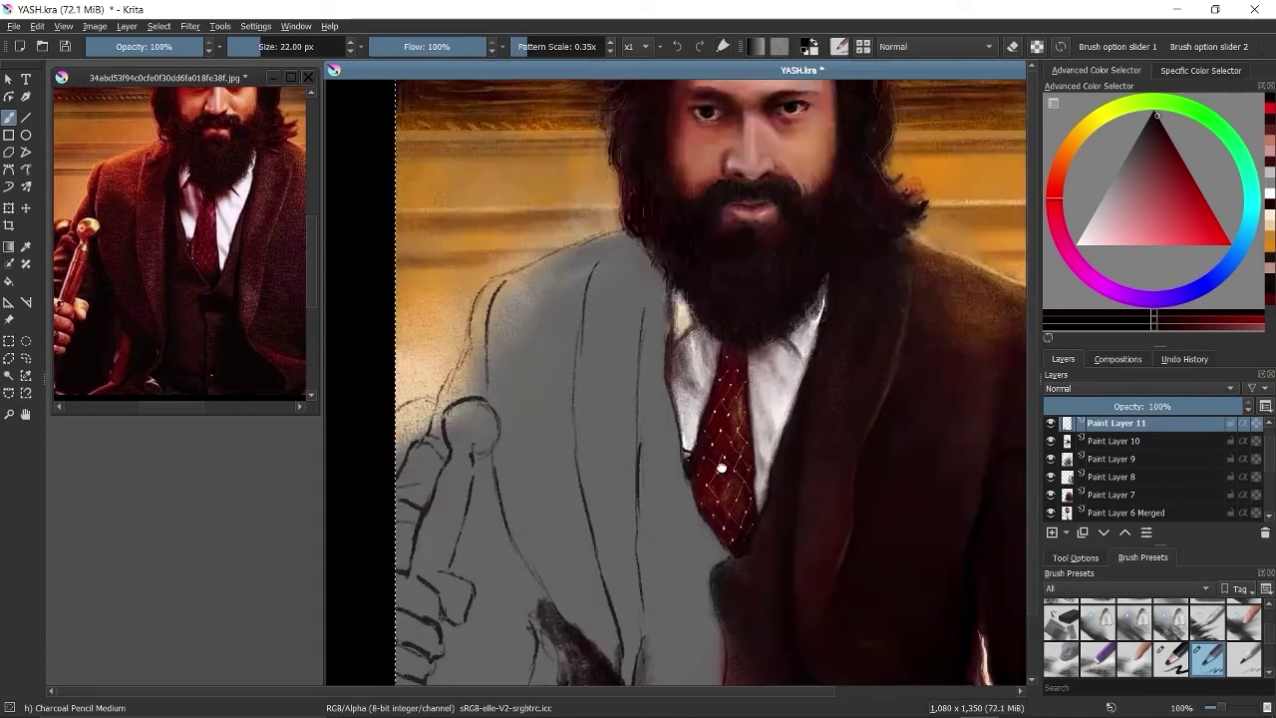
key("bracketright")
key("bracketright")
key("bracketright")
key("bracketright")
key("bracketright")
key("bracketright")
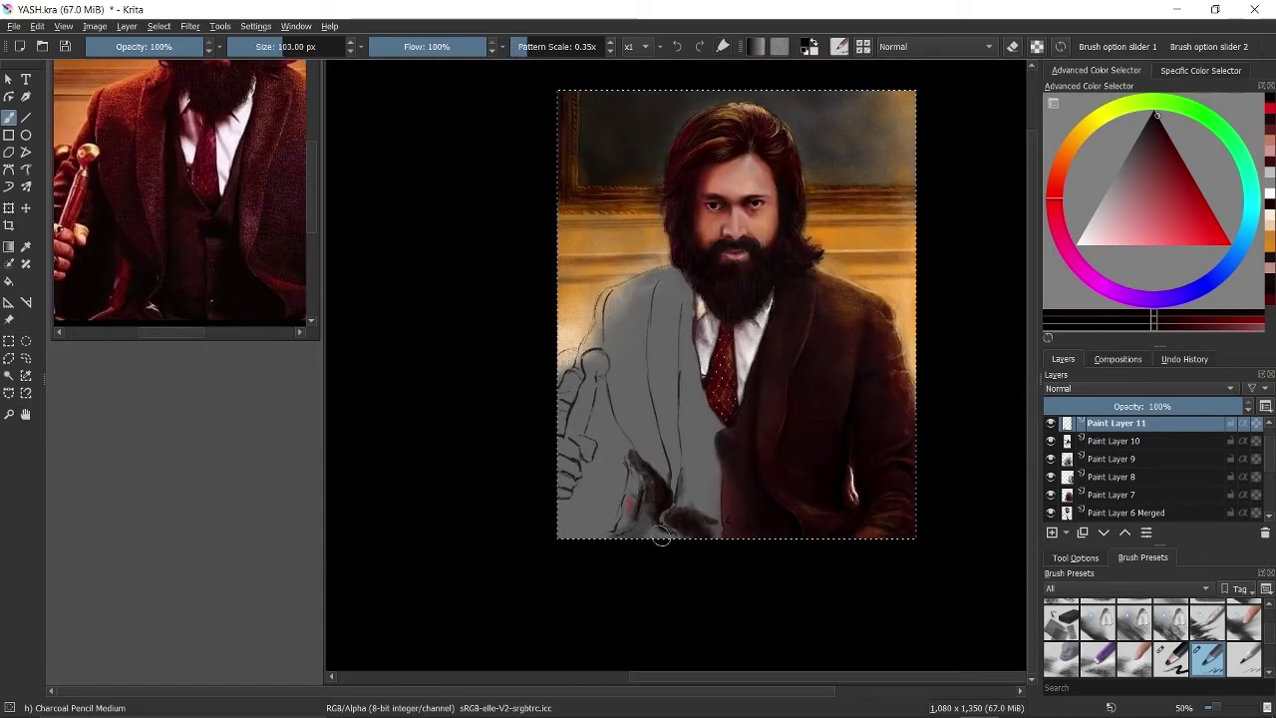
mouse_move(666, 536)
left_mouse_down()
mouse_move(603, 546)
mouse_move(663, 509)
mouse_move(706, 511)
mouse_move(575, 494)
left_mouse_up()
- Extend the near-black shading up along the cane and around the fingers, reducing the brush to 78 px and 32 px
key("bracketleft")
key("bracketleft")
key("bracketleft")
key("bracketleft")
key("bracketleft")
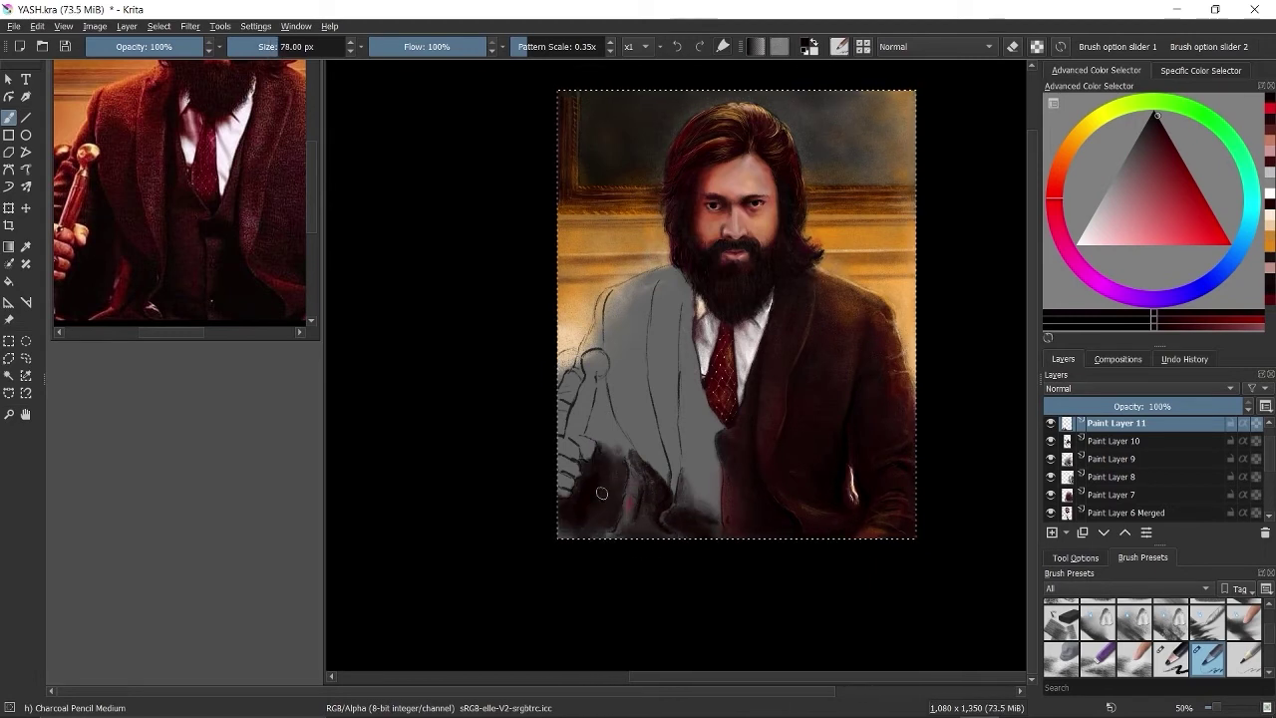
key("bracketleft")
key("bracketleft")
key("bracketleft")
key("bracketleft")
key("bracketleft")
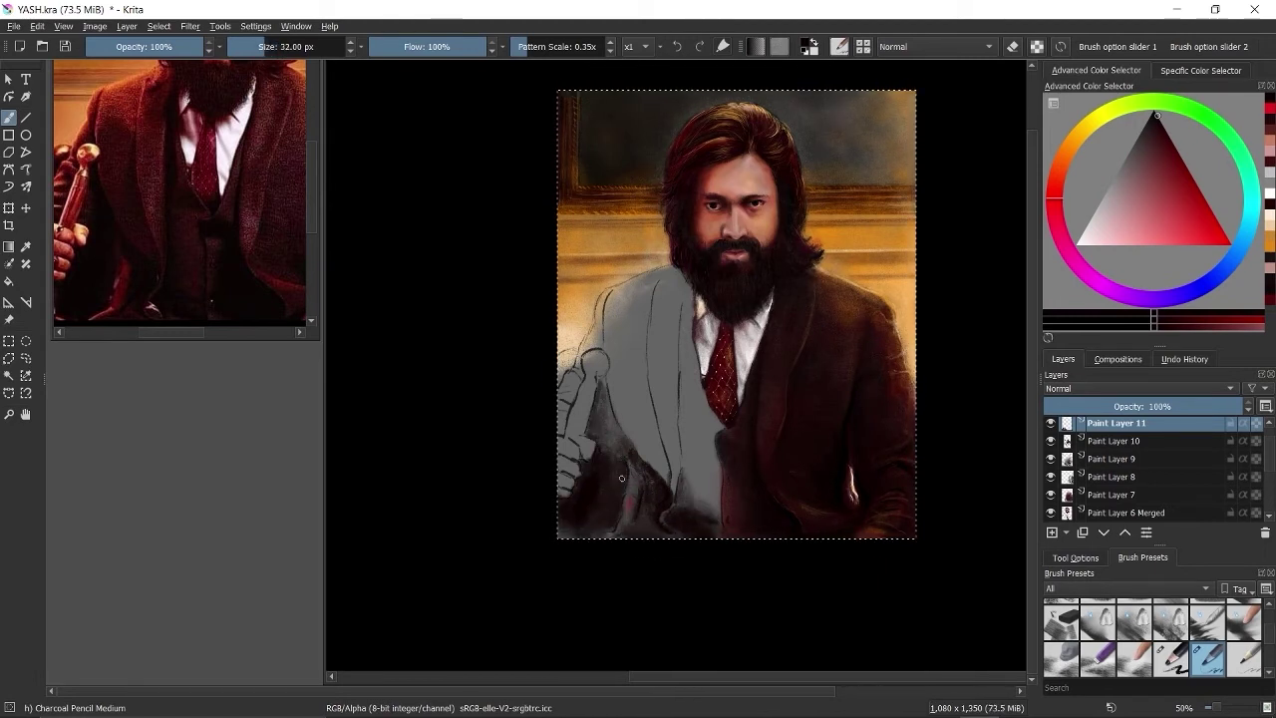
left_click_drag(621, 479, 575, 483)
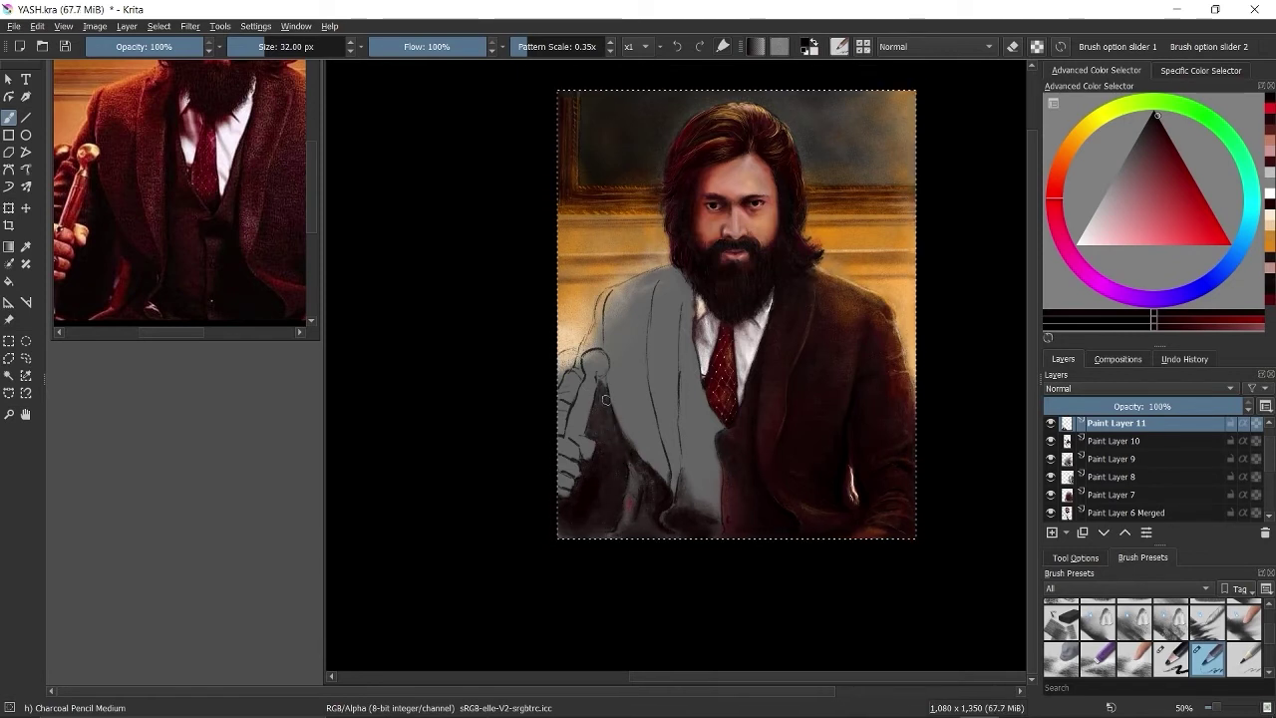
- Deepen the near-black area between the cane and the unpainted jacket edge at 78 px
key("bracketright")
key("bracketright")
key("bracketright")
key("bracketright")
key("bracketright")
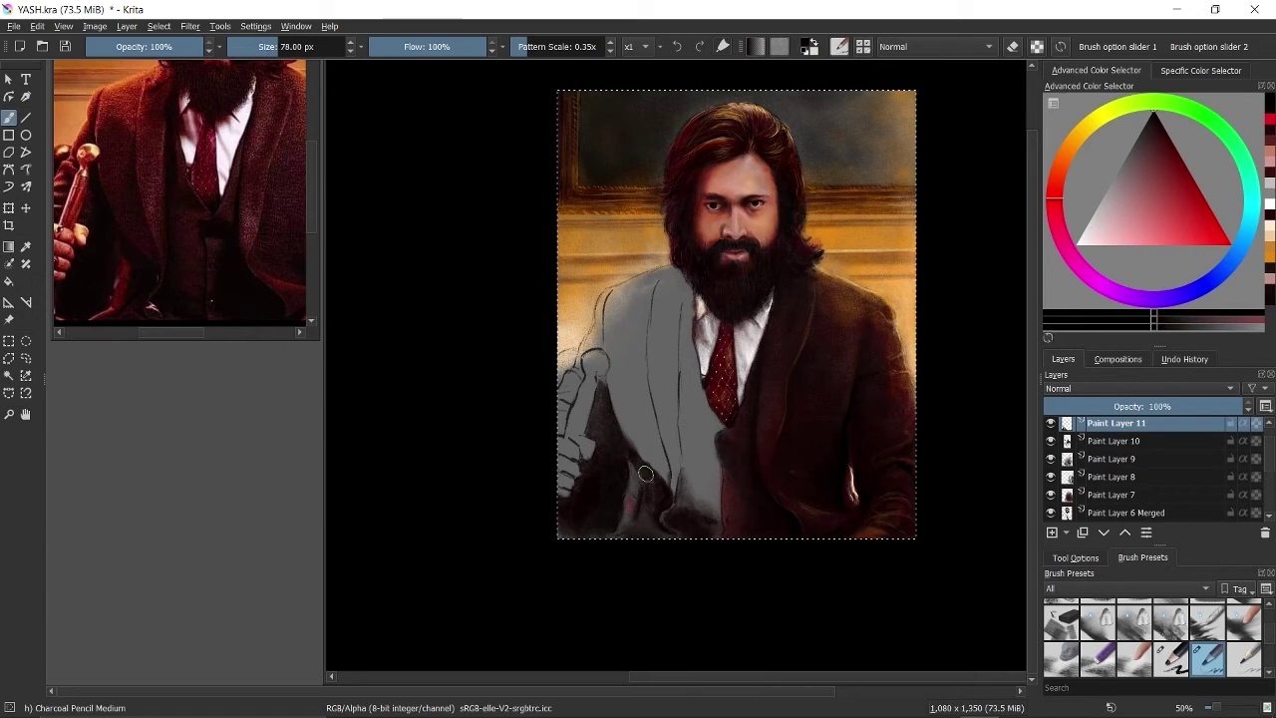
scroll(703, 360, "up", 2)
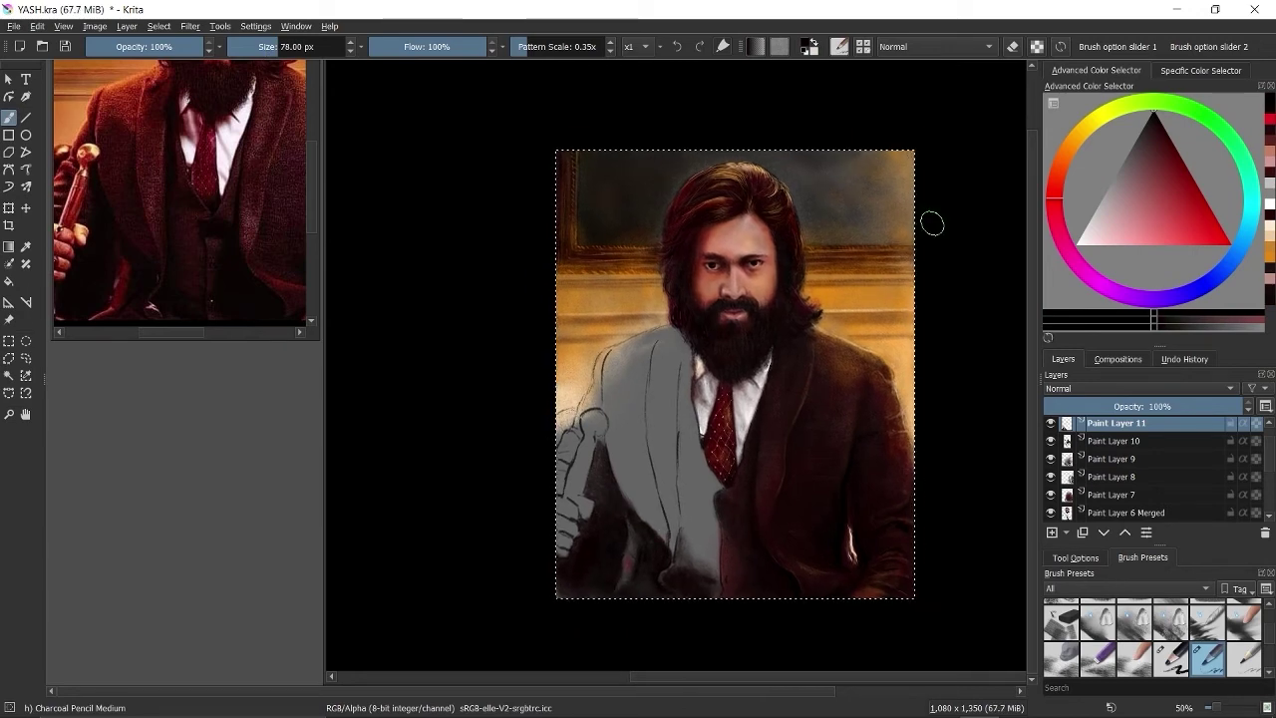
- Shade the unpainted jacket side in near-black with Charcoal Pencil Large enlarged to about 117 px
key("slash")
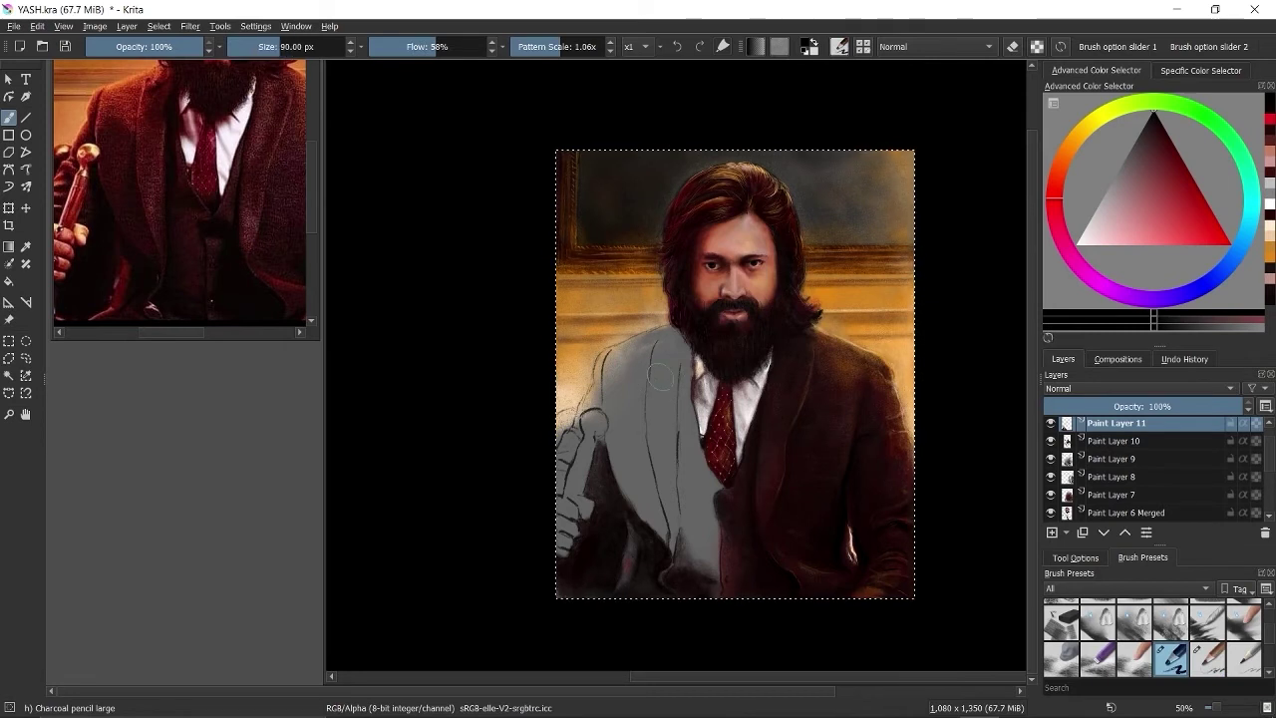
key("bracketleft")
key("bracketleft")
key("bracketleft")
key("bracketleft")
key("bracketleft")
key("bracketleft")
key("bracketright")
key("bracketright")
key("bracketright")
key("bracketright")
key("bracketright")
key("bracketright")
key("bracketright")
left_click_drag(650, 419, 653, 538)
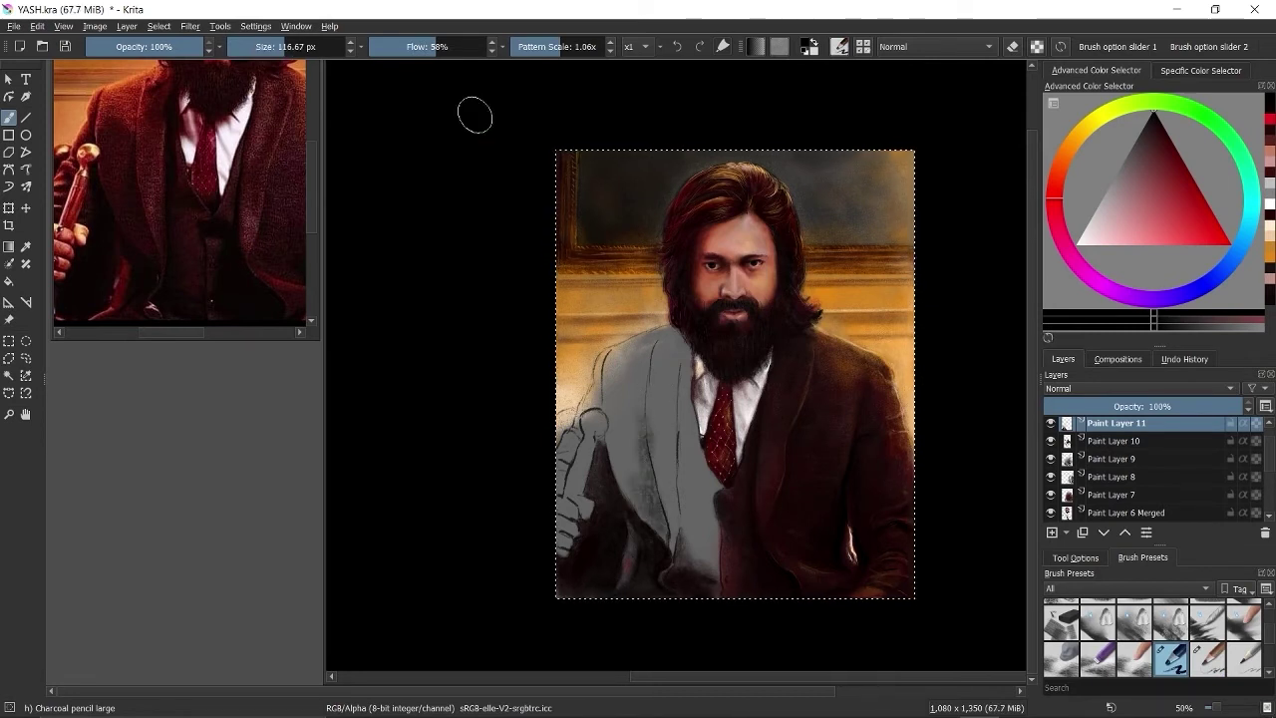
left_click_drag(638, 379, 658, 549)
left_click_drag(623, 359, 628, 505)
left_click_drag(633, 334, 678, 548)
left_click_drag(683, 324, 687, 544)
- Reduce the brush to 38 px and darken the inner lapel edge and the grey waistcoat area beside it
key("bracketleft")
key("bracketleft")
key("bracketleft")
key("bracketleft")
left_click_drag(682, 439, 683, 482)
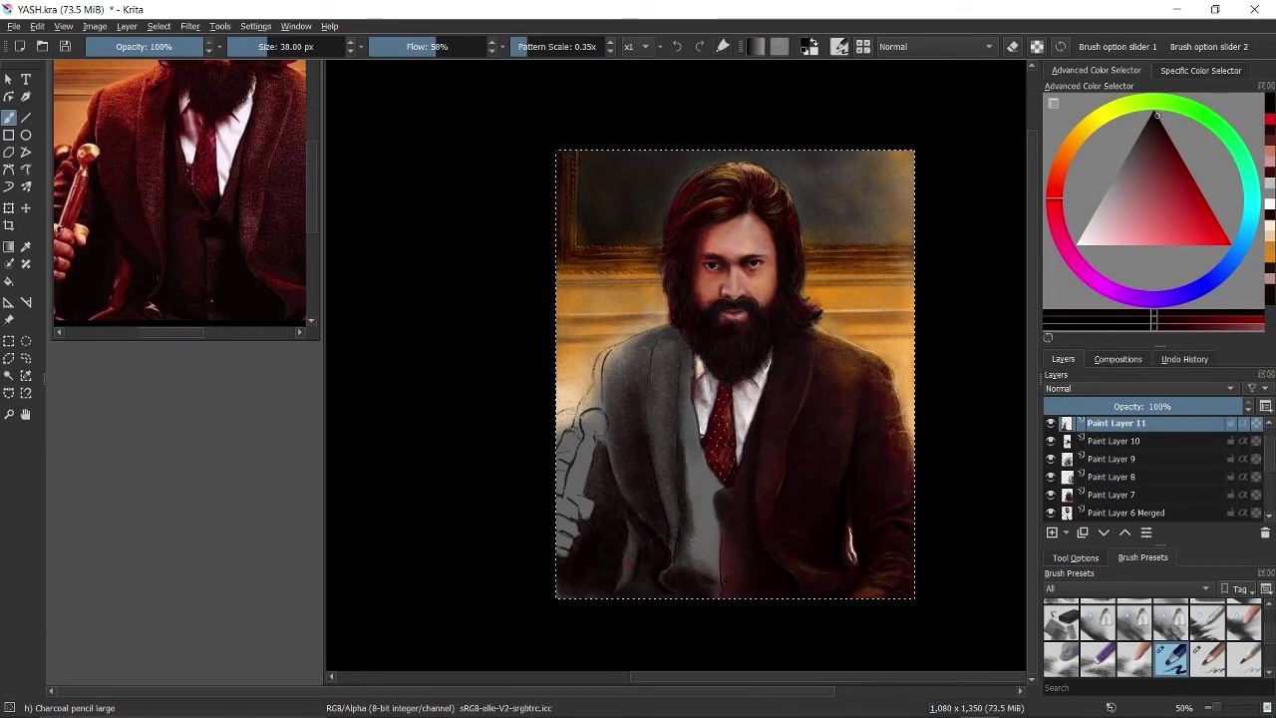
left_click_drag(679, 398, 702, 538)
scroll(698, 540, "up", 3)
key("Tab")
left_click_drag(682, 274, 667, 454)
left_click_drag(663, 219, 678, 428)
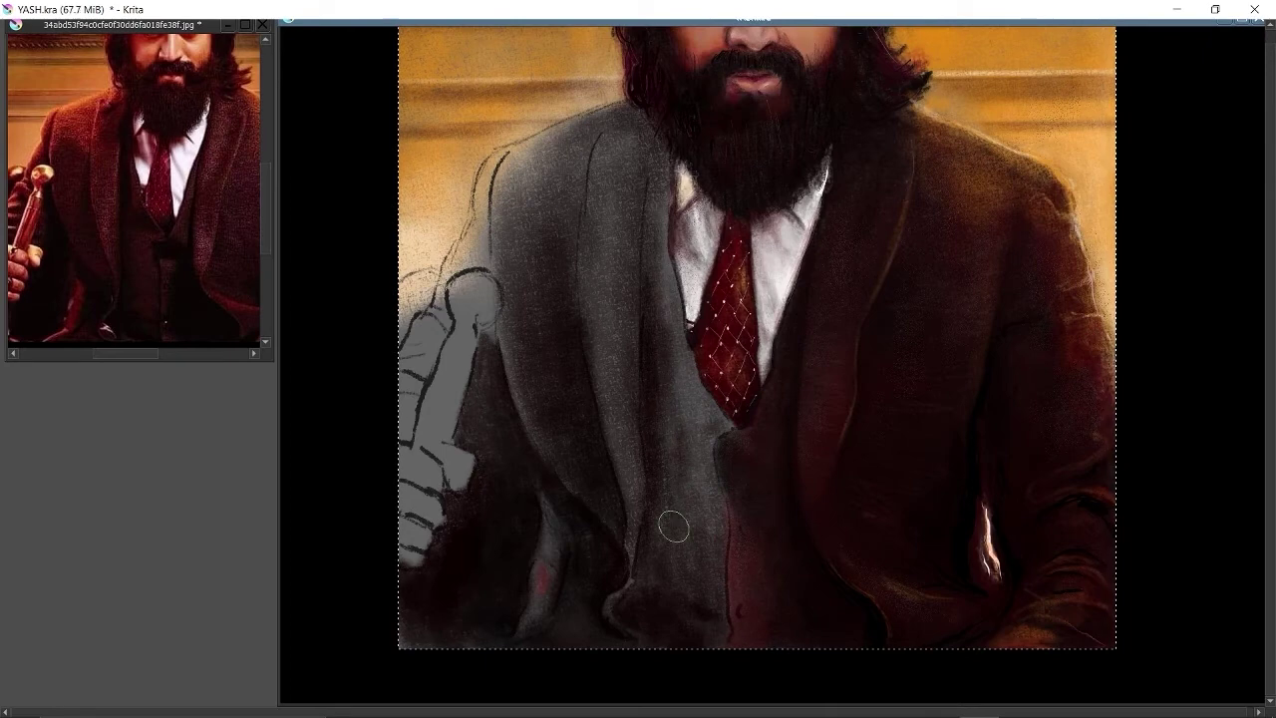
- Fill the remaining grey waistcoat strip beside the shirt and tie with near-black up to the collar
key("Tab")
key("Tab")
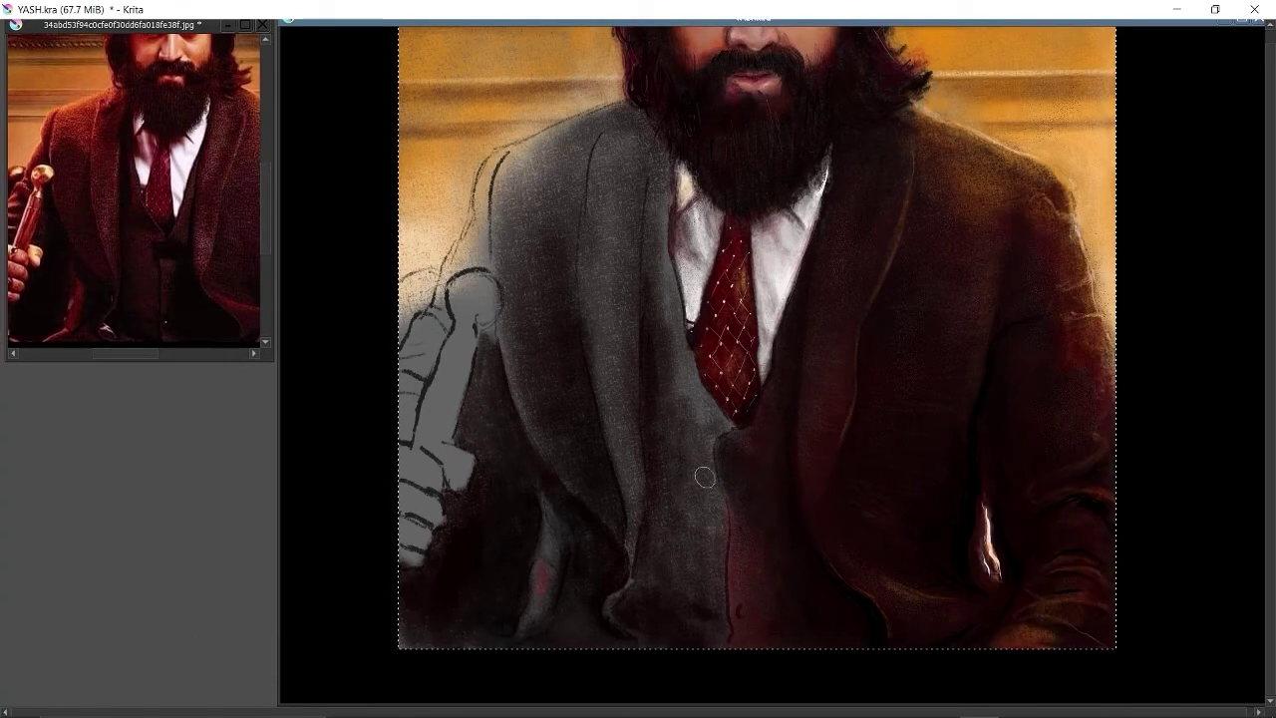
mouse_move(718, 538)
left_mouse_down()
mouse_move(698, 394)
mouse_move(667, 349)
left_mouse_up()
left_click_drag(698, 428, 663, 289)
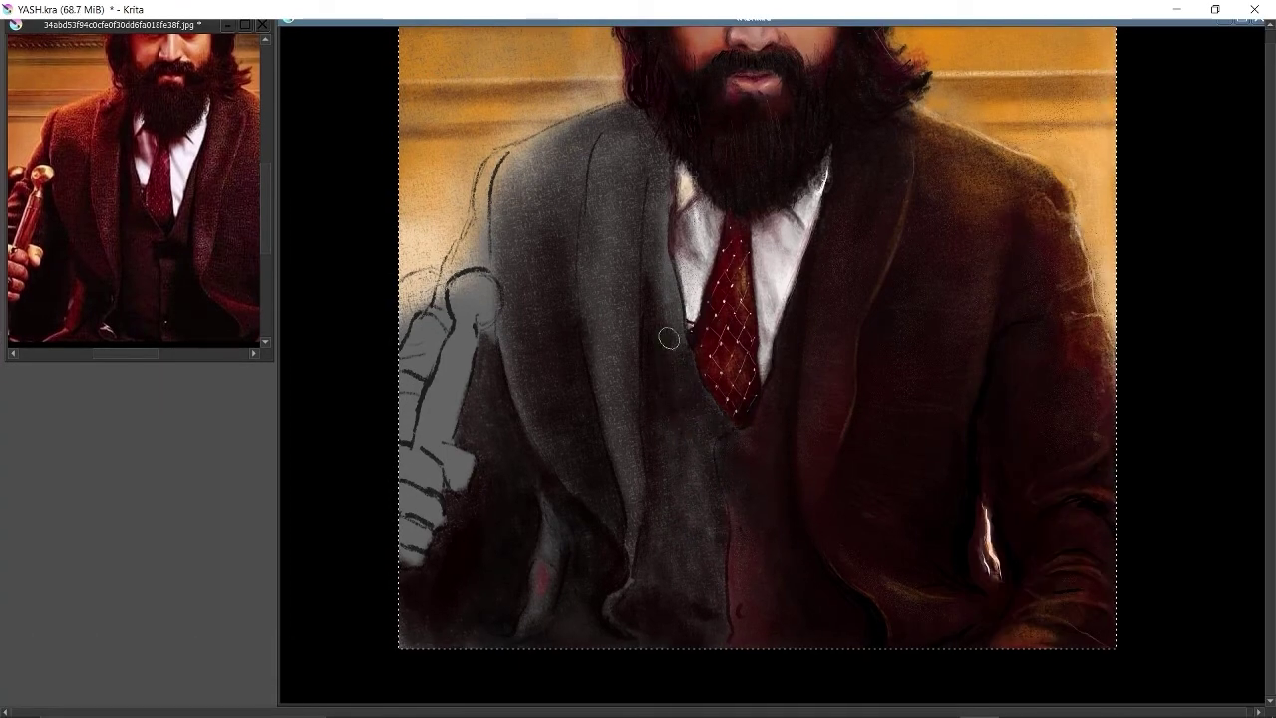
left_click_drag(681, 349, 647, 200)
scroll(658, 299, "down", 1)
left_click_drag(698, 394, 677, 540)
key("2")
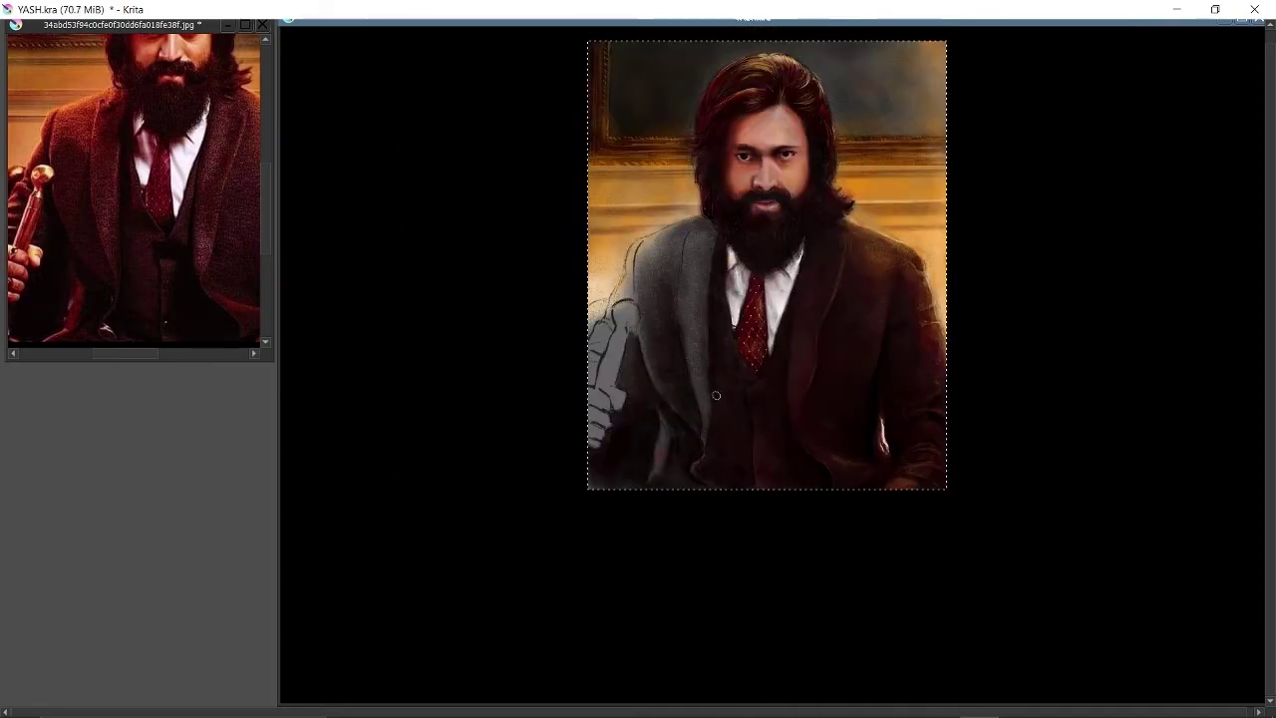
- Turn the canvas and the reference upside down and brush golden orange over the shoulder of the grey jacket side
scroll(855, 265, "up", 3)
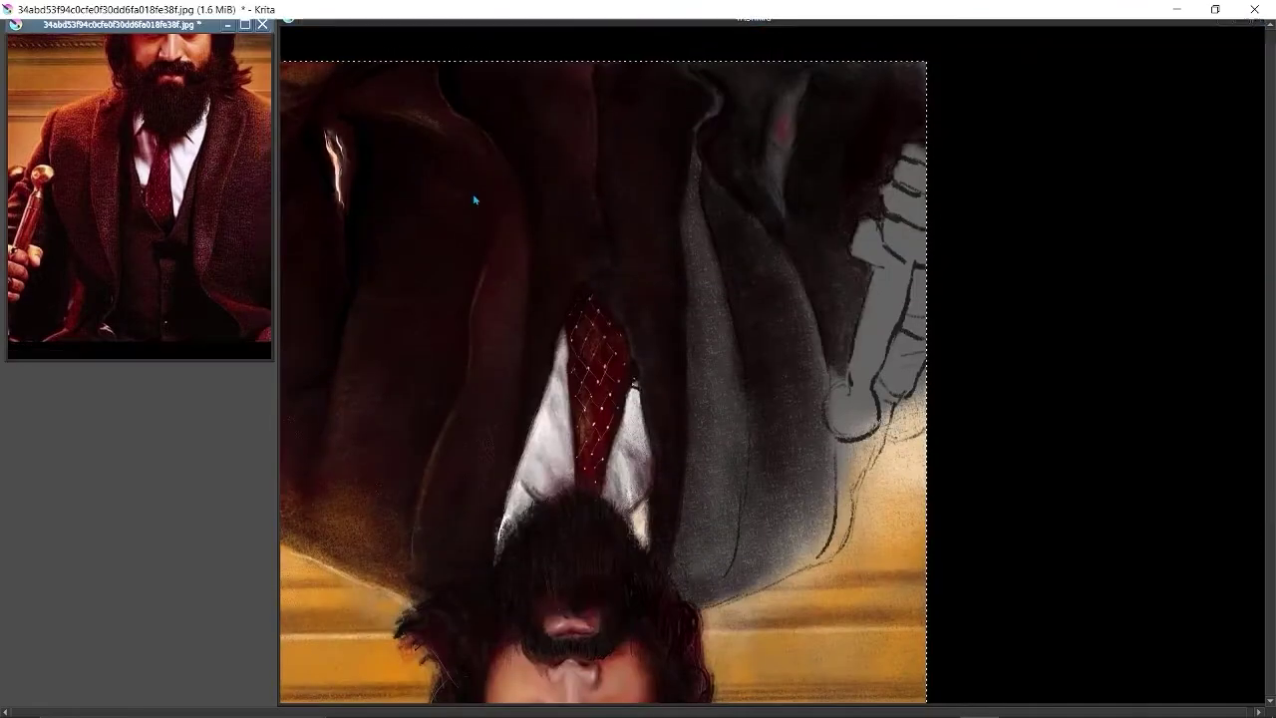
left_click(571, 449)
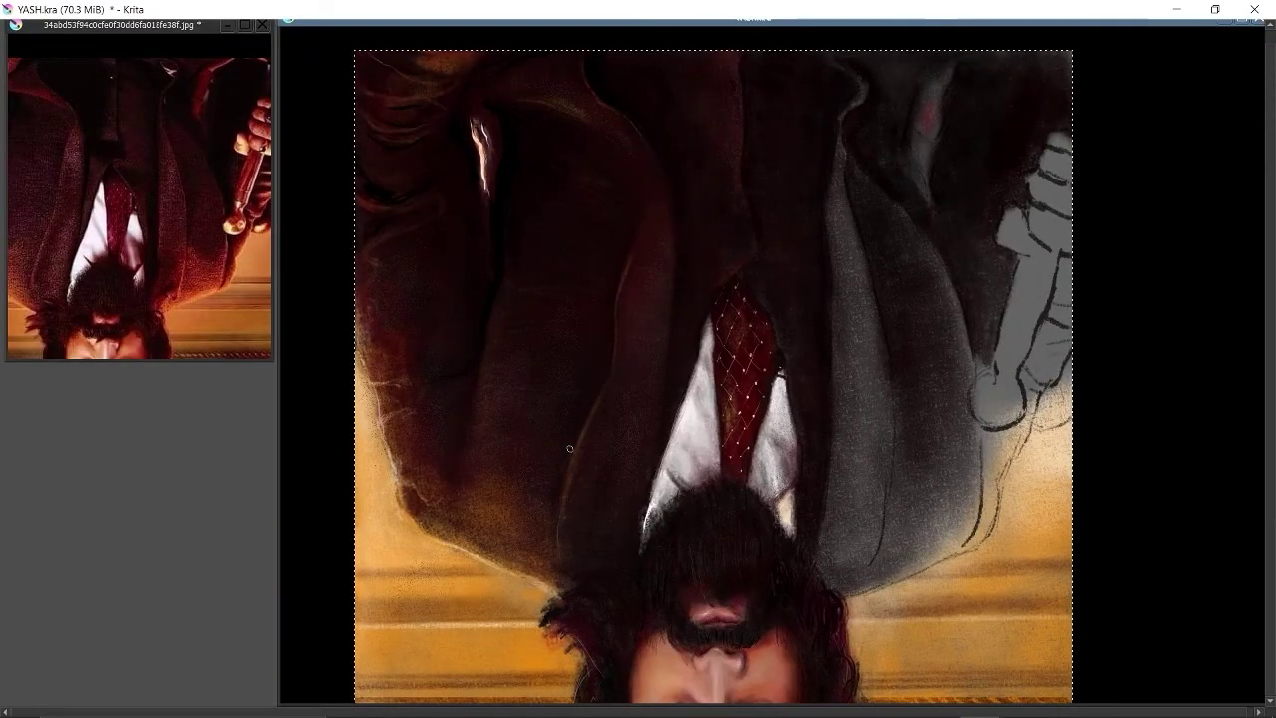
mouse_move(697, 359)
left_mouse_down()
mouse_move(792, 358)
mouse_move(568, 309)
left_mouse_up()
left_click_drag(837, 498, 768, 428)
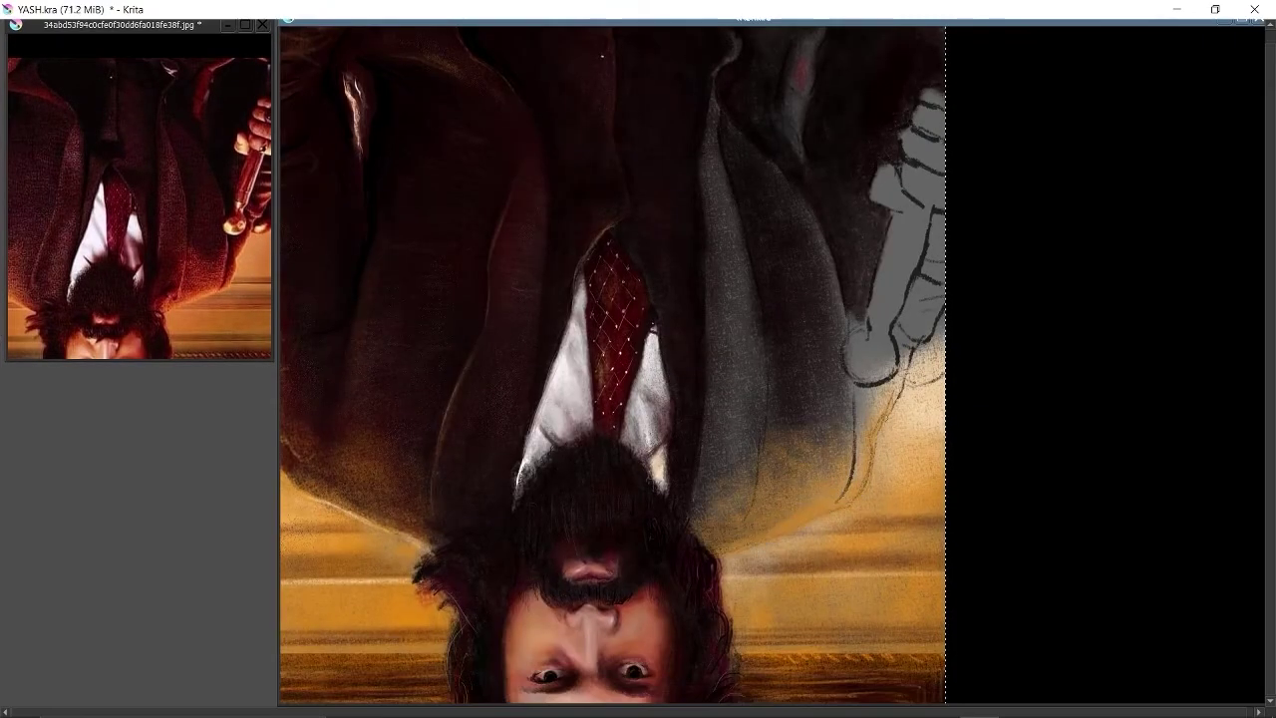
left_click_drag(897, 389, 932, 279)
- Build up dark red and orange-brown tones over the shoulder and lapel of the cane-side jacket on Paint Layer 12
scroll(768, 308, "down", 2)
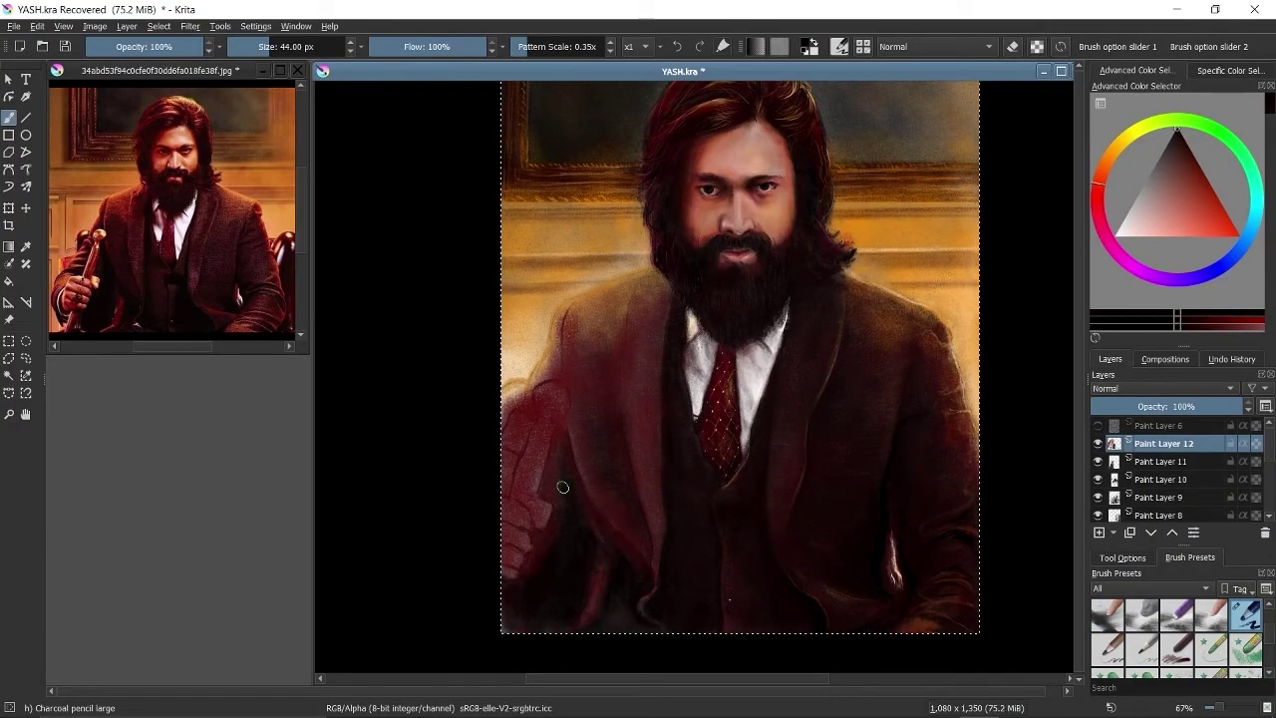
key("Tab")
scroll(604, 188, "up", 3)
scroll(561, 609, "up", 1)
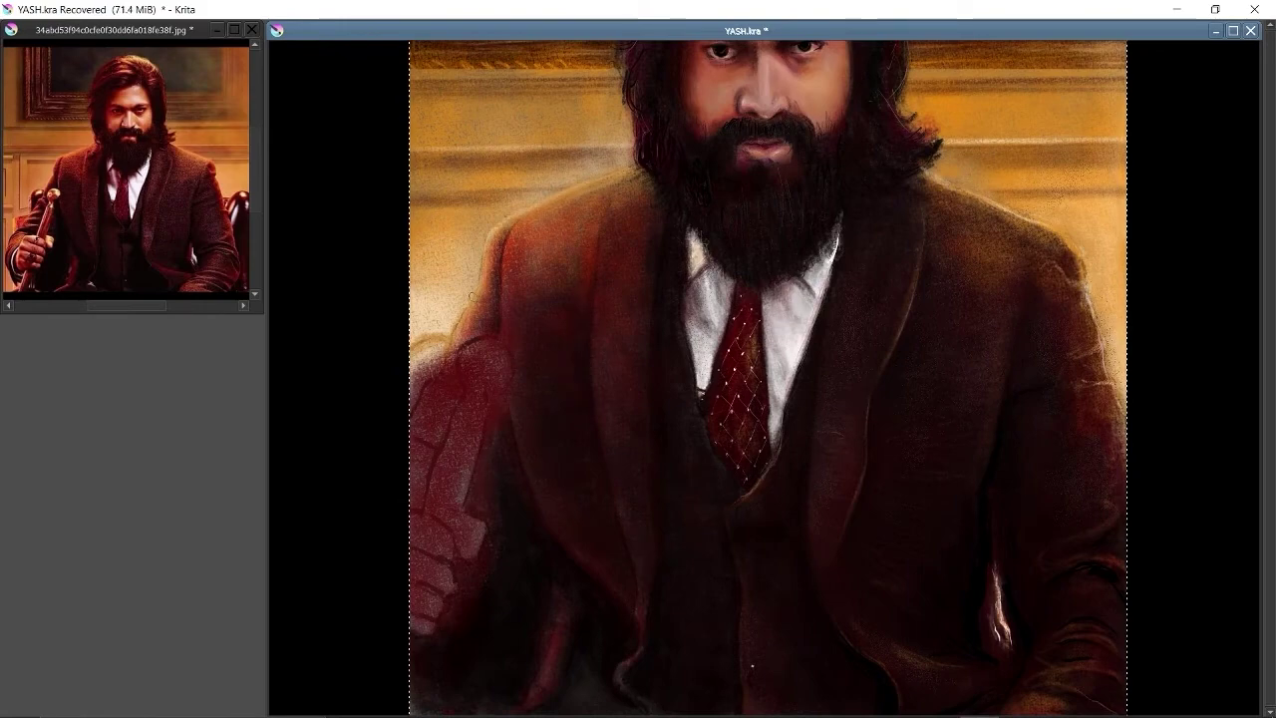
left_click_drag(767, 379, 853, 314)
- Add fine near-white texture strokes to the lapel and the jacket hem with the 5 px brush
key("Tab")
scroll(647, 328, "down", 3)
scroll(652, 535, "up", 4)
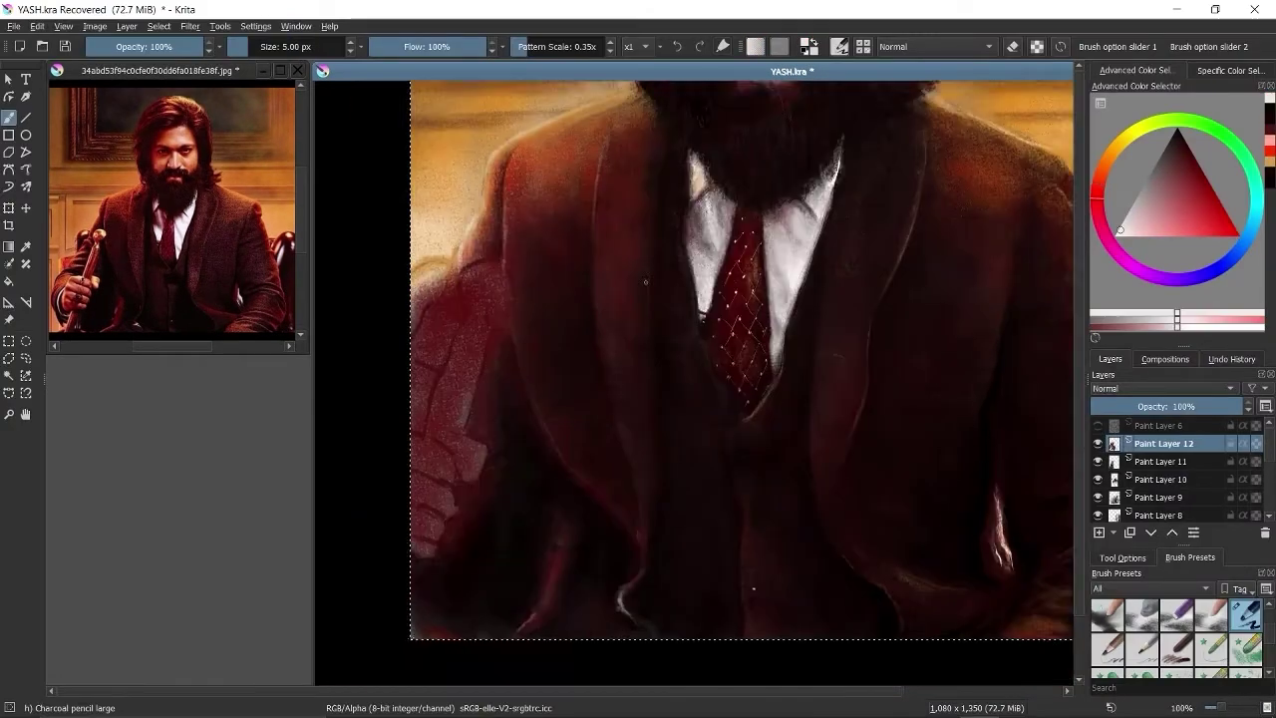
left_click_drag(735, 565, 847, 638)
scroll(698, 398, "down", 3)
scroll(169, 220, "up", 3)
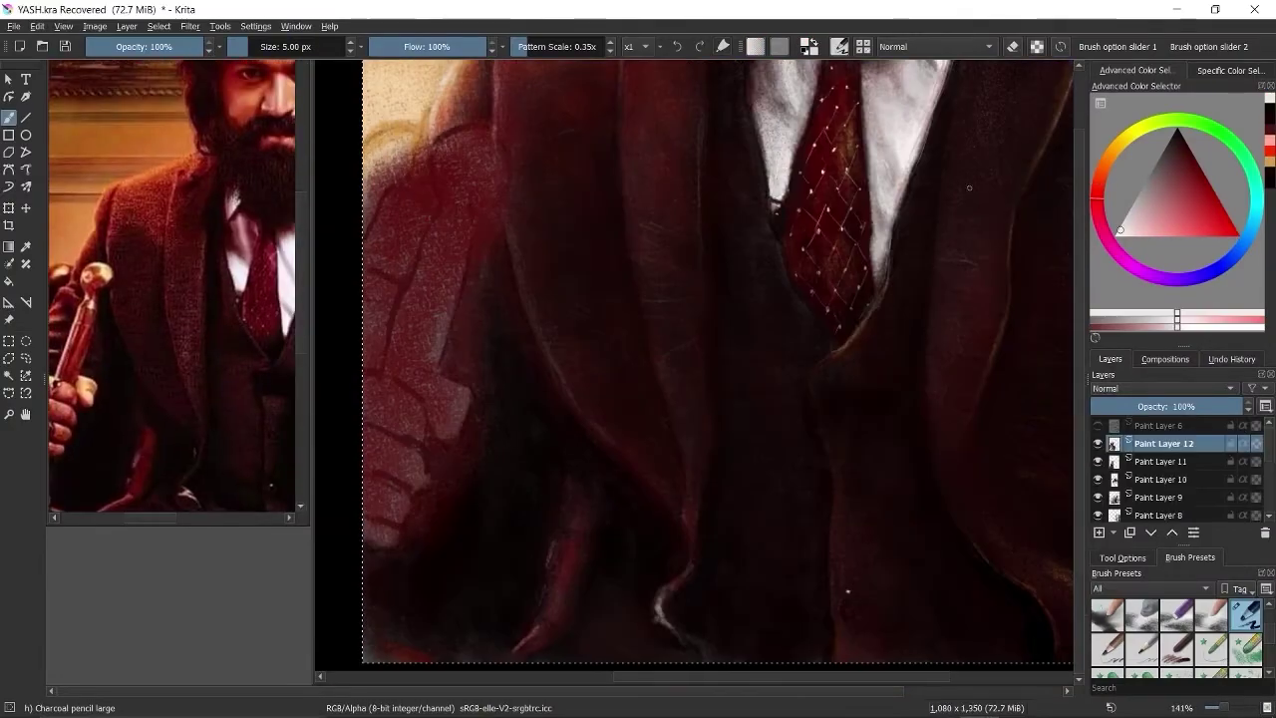
scroll(964, 229, "up", 2)
- Sample the pale orange of the background and outline the cane's outer edge and round knob, enlarging the brush to 10 and 13 px
left_click(394, 94, "ctrl")
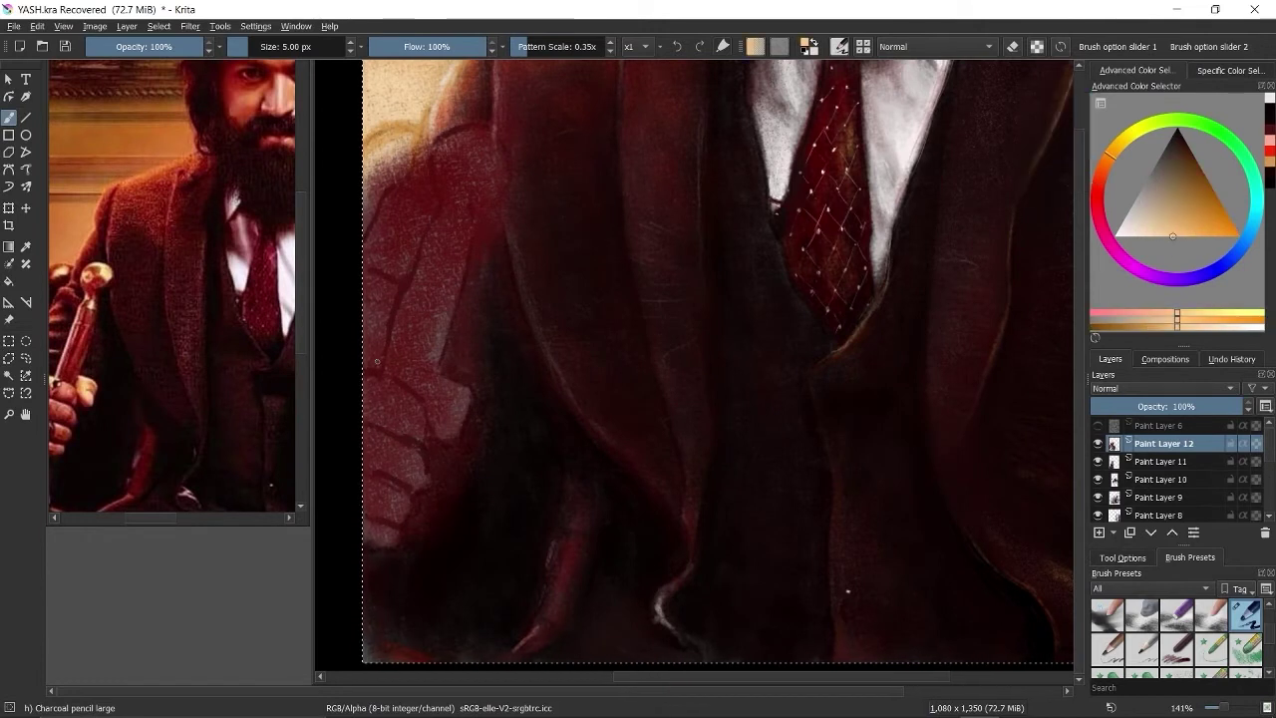
left_click_drag(438, 209, 418, 256)
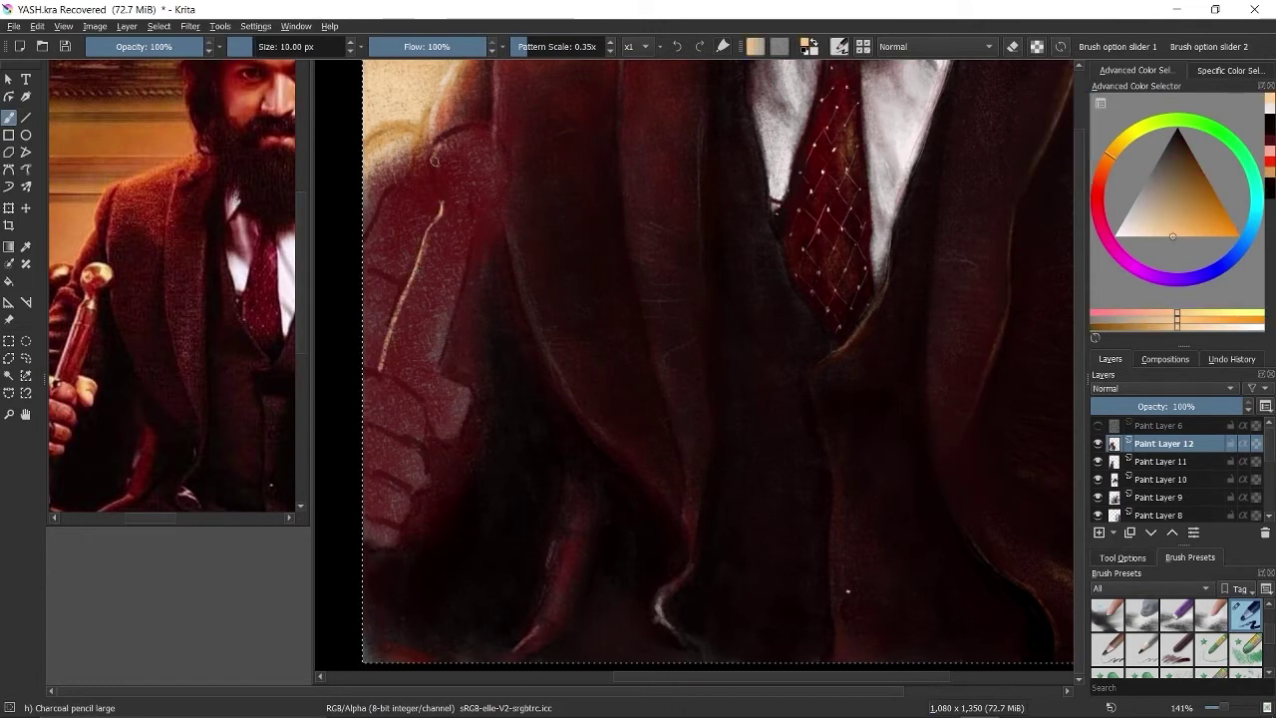
key("bracketright")
mouse_move(435, 161)
left_mouse_down()
mouse_move(433, 145)
mouse_move(480, 136)
left_mouse_up()
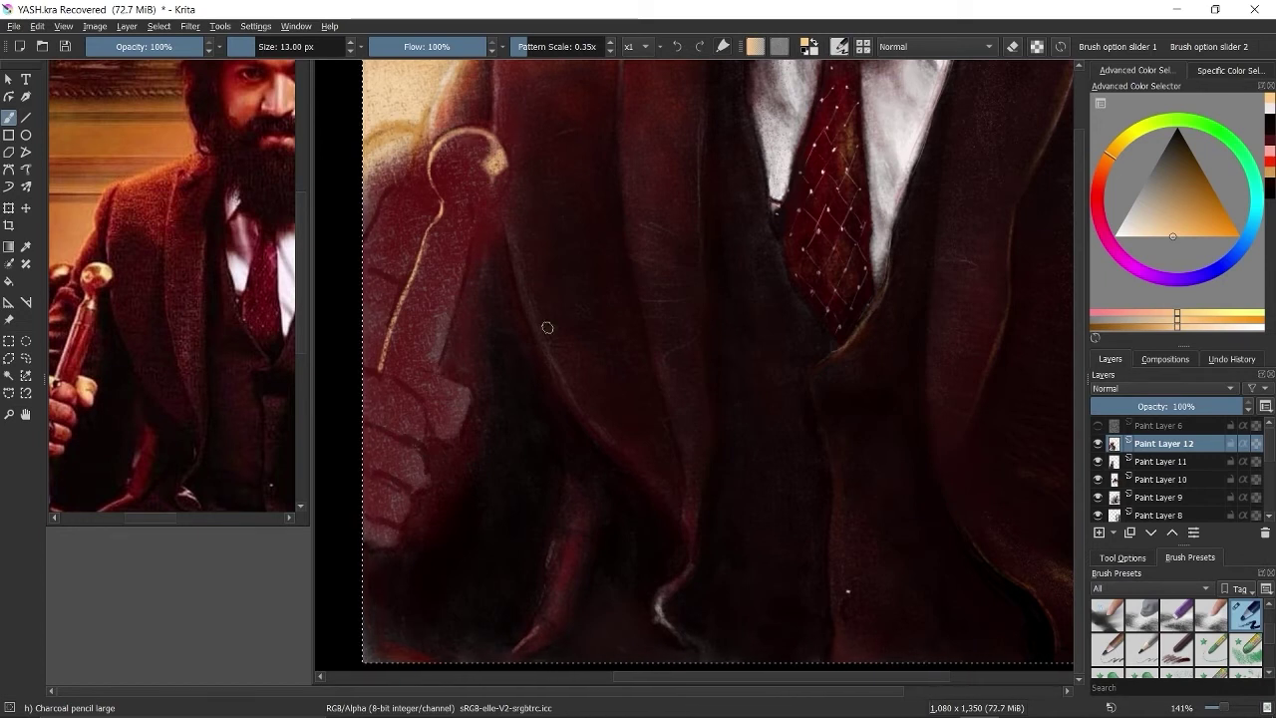
- Paint pale orange reflections inside the cane knob and details on its neck with the brush reduced to 8 and 4 px
key("bracketleft")
left_click_drag(445, 159, 460, 161)
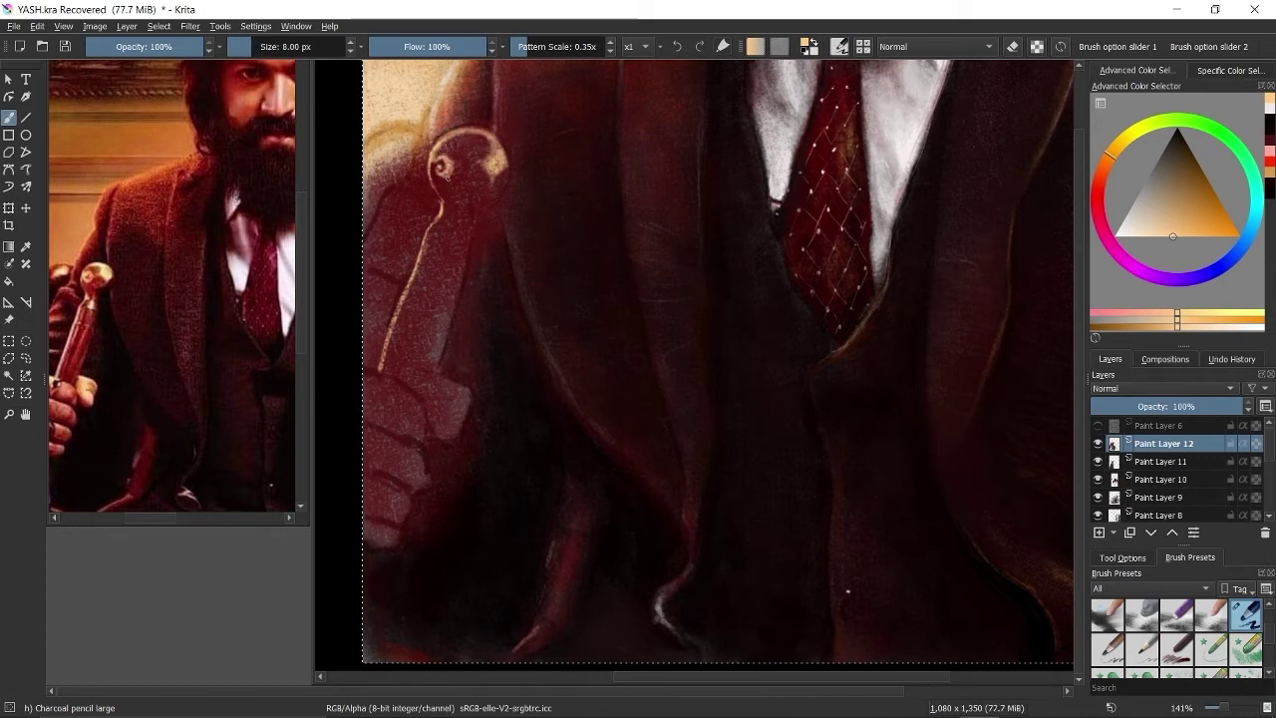
key("bracketleft")
key("bracketleft")
key("bracketleft")
key("bracketleft")
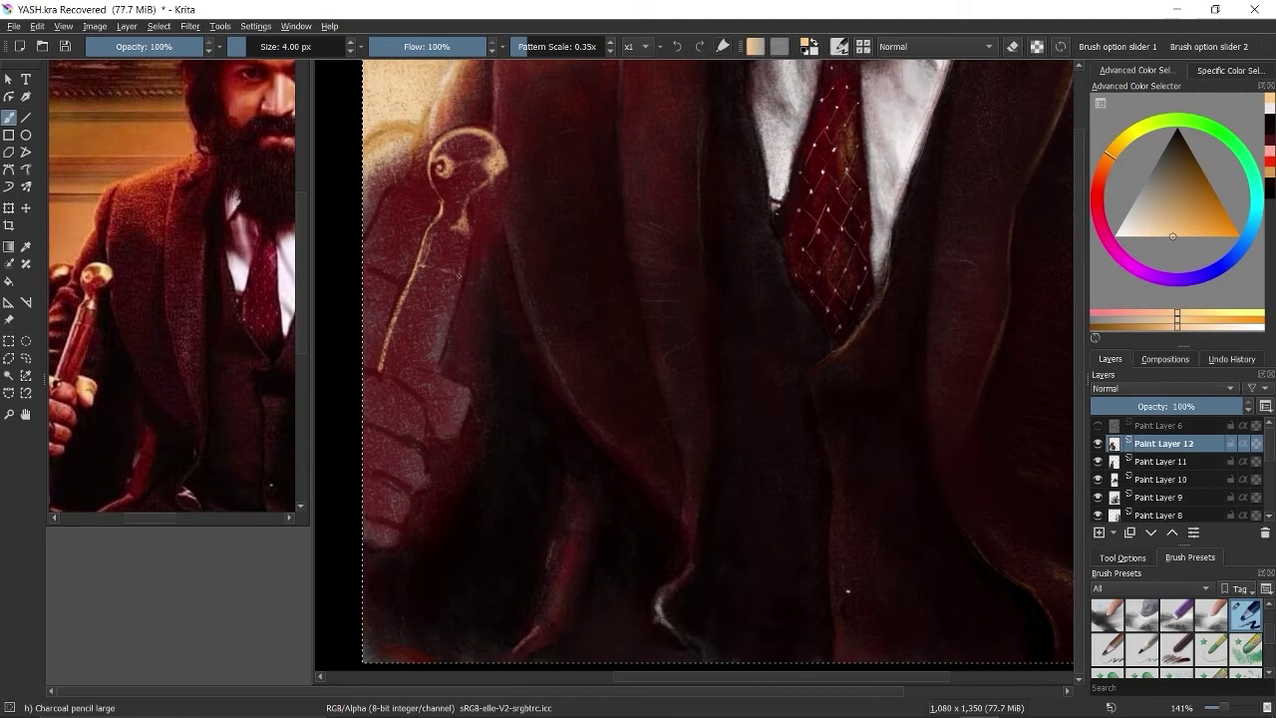
- Sample the dark red of the cane and cover the speckled grey on its shaft with a 16 px brush
left_click(438, 236, "ctrl")
key("bracketright")
key("bracketright")
key("bracketright")
key("bracketright")
key("bracketright")
key("bracketleft")
key("bracketleft")
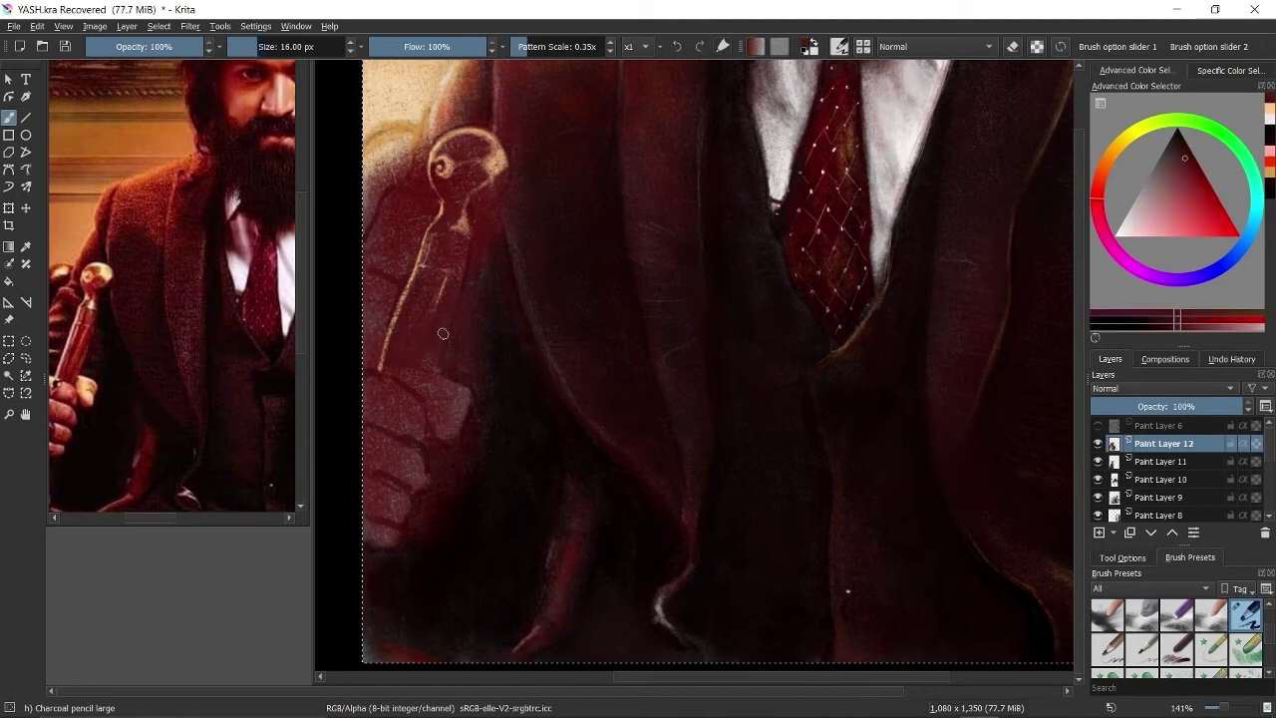
- Sample near-black and define the cane's neck, band and shaft edge with the brush at 5 px and 13 px
left_click(426, 272, "ctrl")
key("bracketleft")
key("bracketleft")
key("bracketleft")
key("bracketleft")
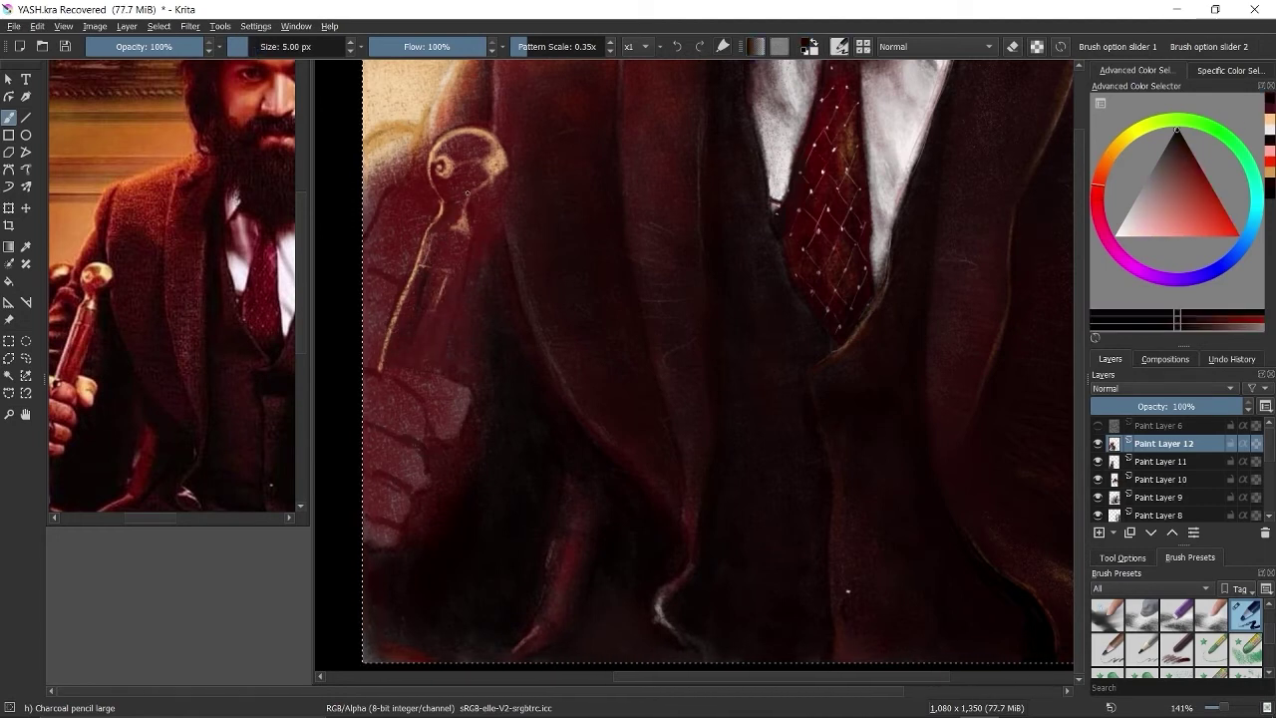
key("bracketright")
key("bracketright")
key("bracketright")
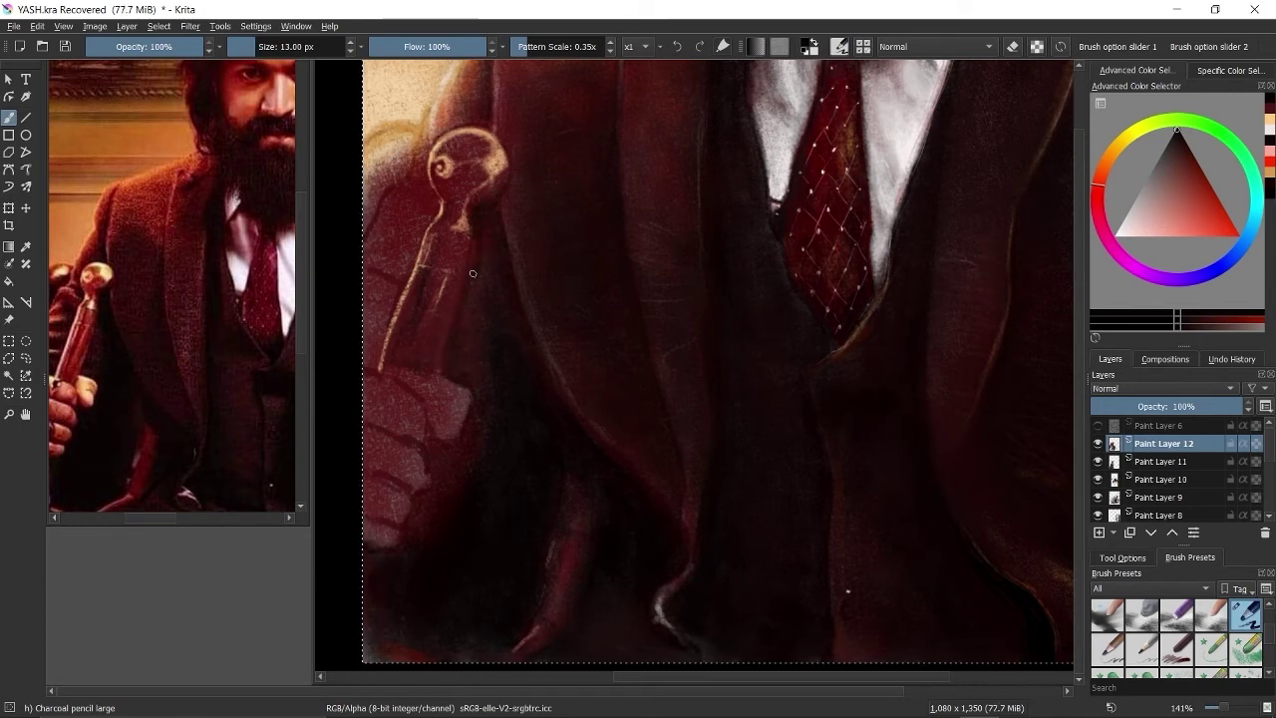
- Darken the fingers and sleeve around the cane in near-black, varying the brush size down to 12 px
key("bracketright")
key("bracketright")
key("bracketright")
key("bracketright")
key("bracketleft")
key("bracketleft")
key("bracketleft")
key("bracketleft")
left_click_drag(465, 433, 399, 539)
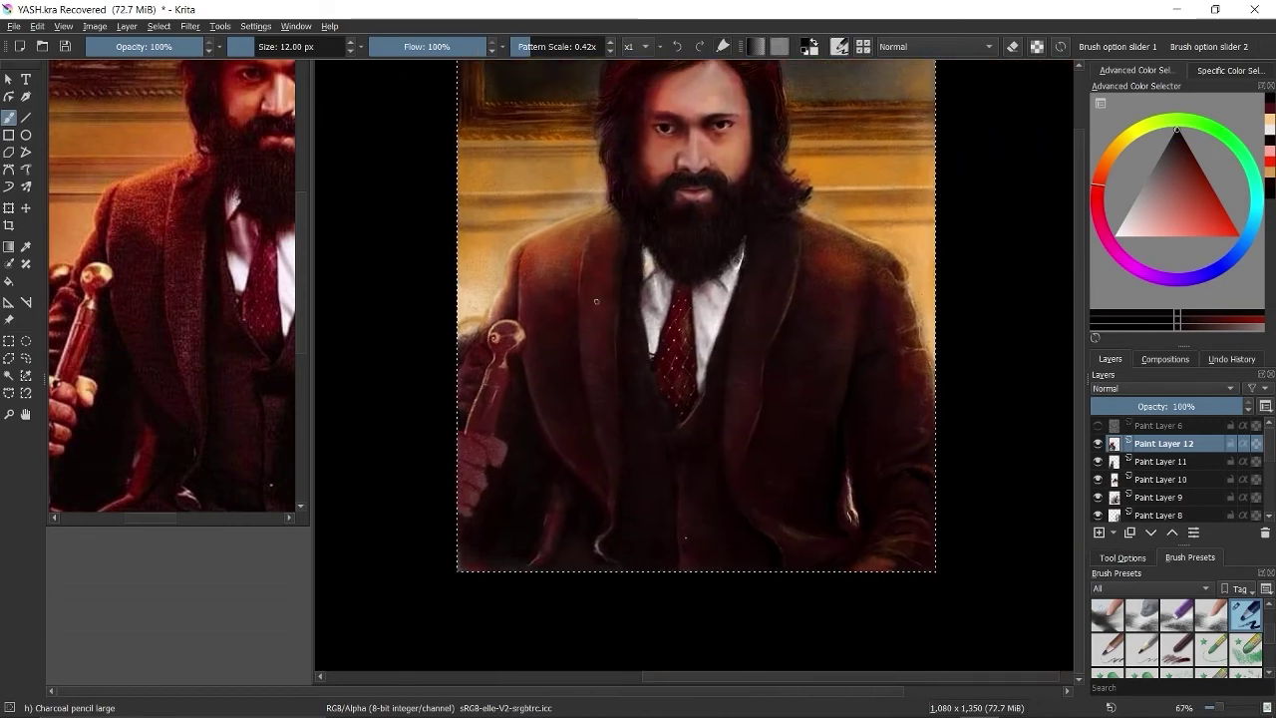
- Smooth the cane's knob and shaft highlights using Blender Basic at 20 px
right_click(600, 363)
left_click(508, 426)
key("1")
key("bracketleft")
key("bracketleft")
key("bracketleft")
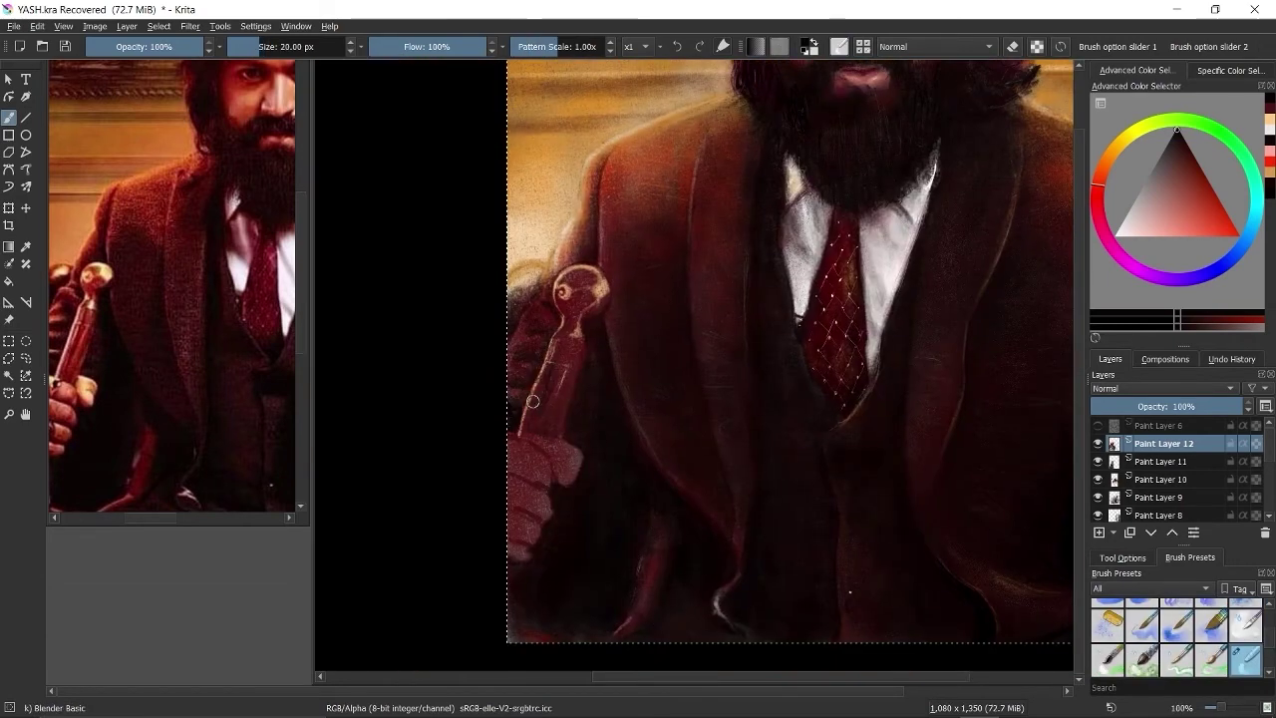
- Sample dark red to refine the area behind the cane, and add fine white highlights to its handle with Basic-5 Size
key("slash")
left_click(555, 331, "ctrl")
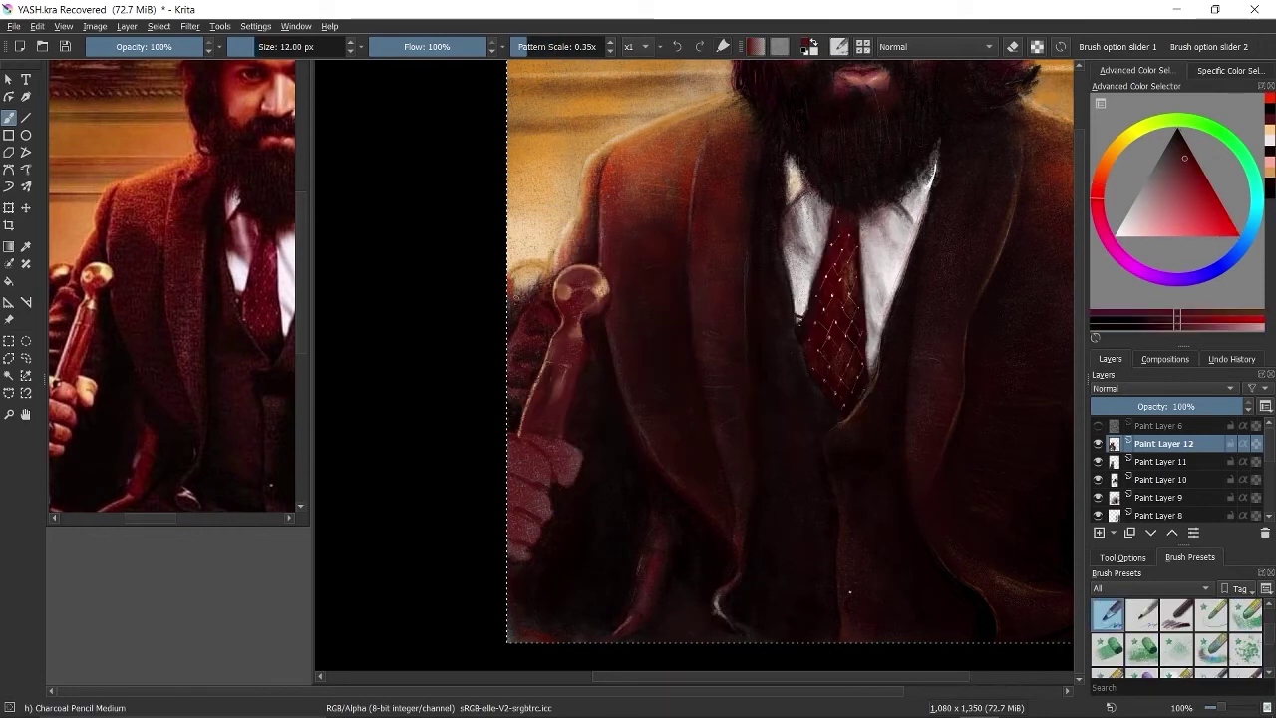
right_click(606, 206)
left_click(588, 285)
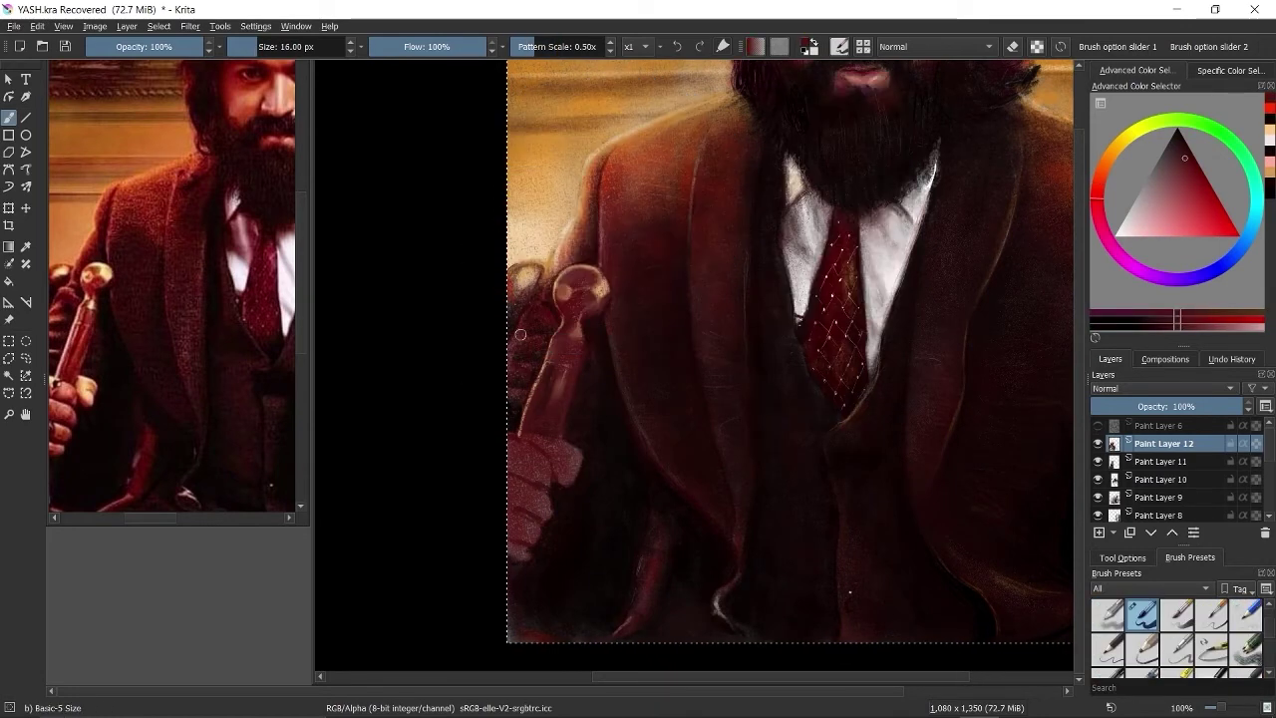
mouse_move(535, 384)
left_mouse_down()
mouse_move(546, 373)
mouse_move(557, 395)
left_mouse_up()
key("slash")
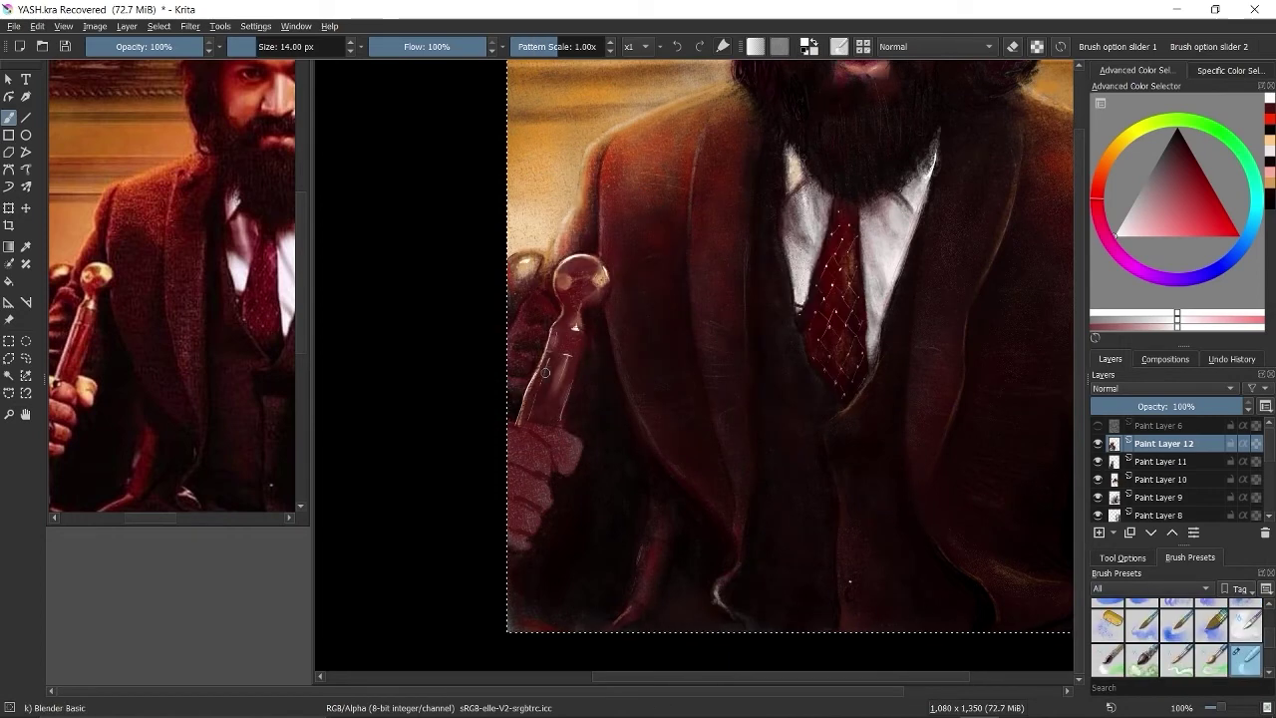
- Stroke orange along both edges of the cane shaft with Charcoal Pencil Medium at 12 px and soften it with Blender Basic
key("period")
left_click(1271, 147)
left_click_drag(573, 344, 555, 408)
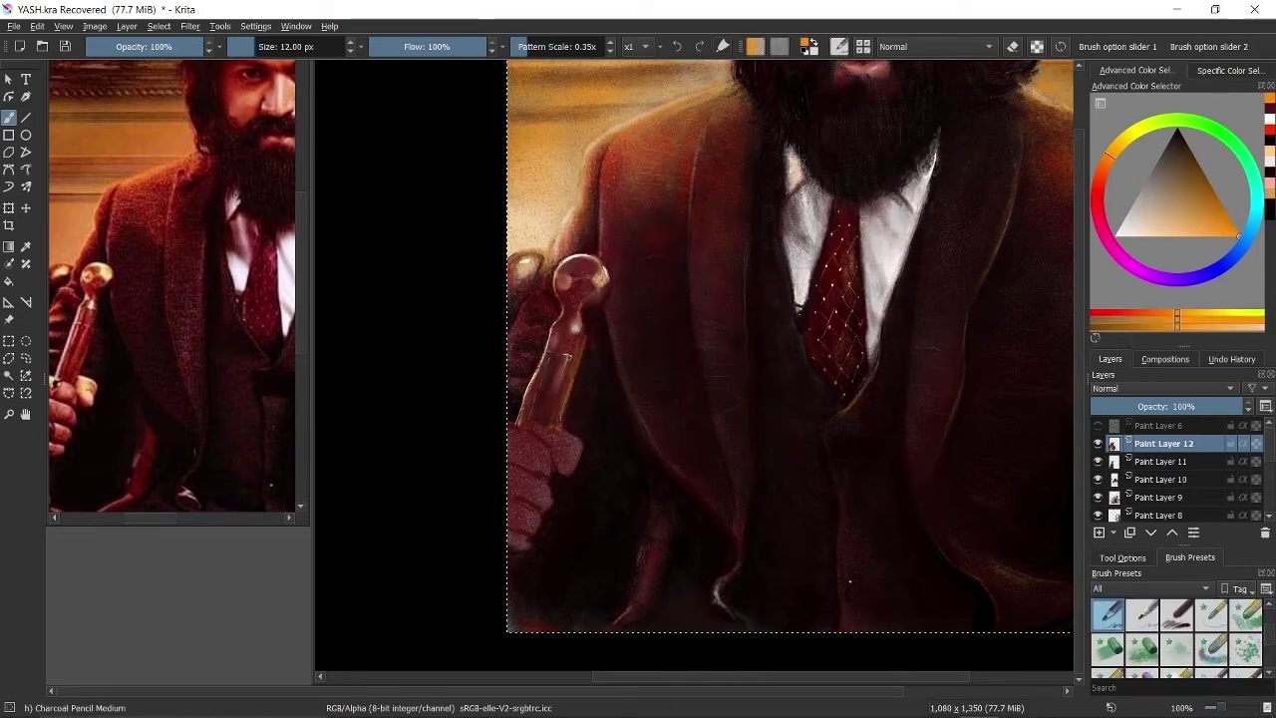
left_click_drag(582, 342, 561, 422)
key("slash")
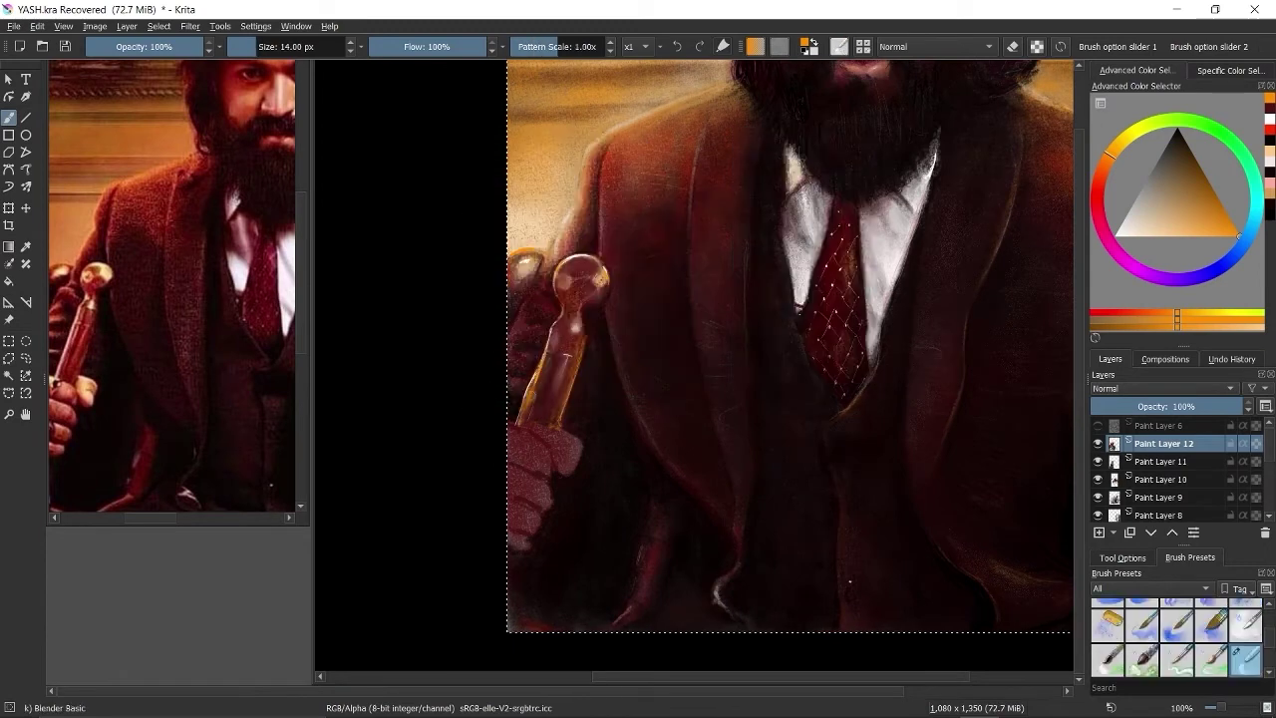
- Shade the cane shaft in near-black and dark red with Charcoal Pencil Large at 12 px and highlight the knob's rim in white
key("slash")
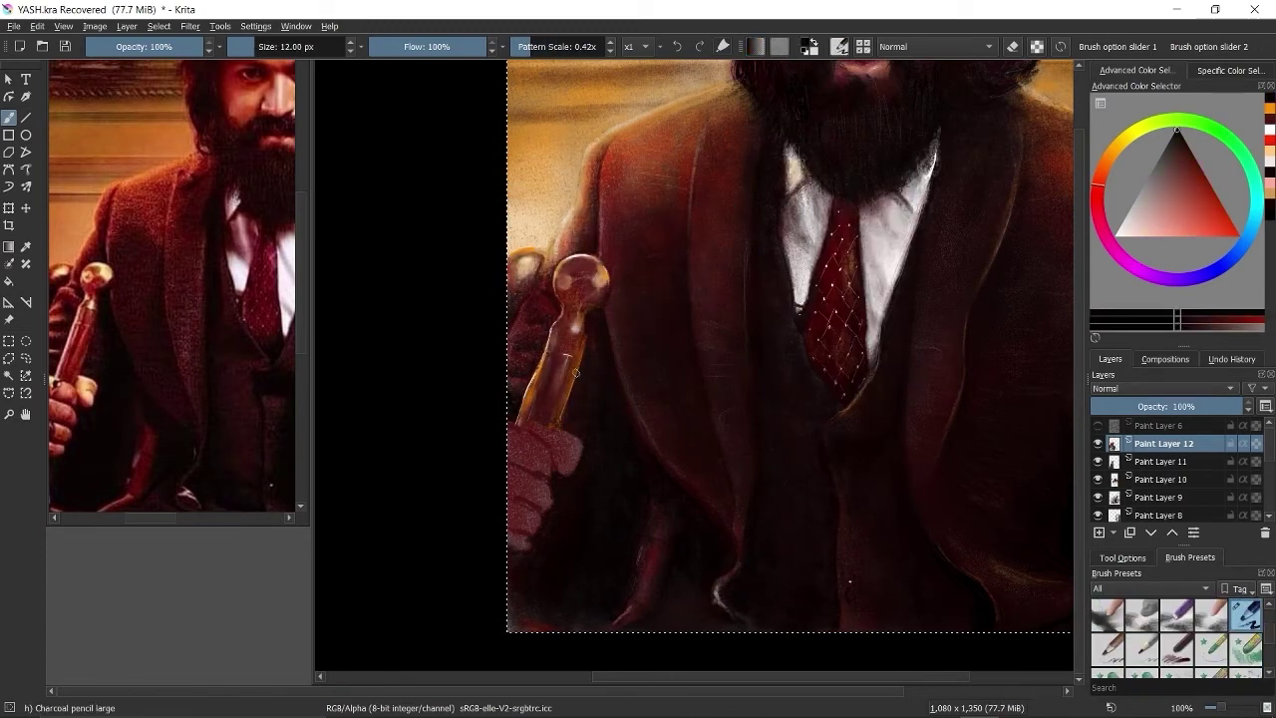
left_click(571, 341, "ctrl")
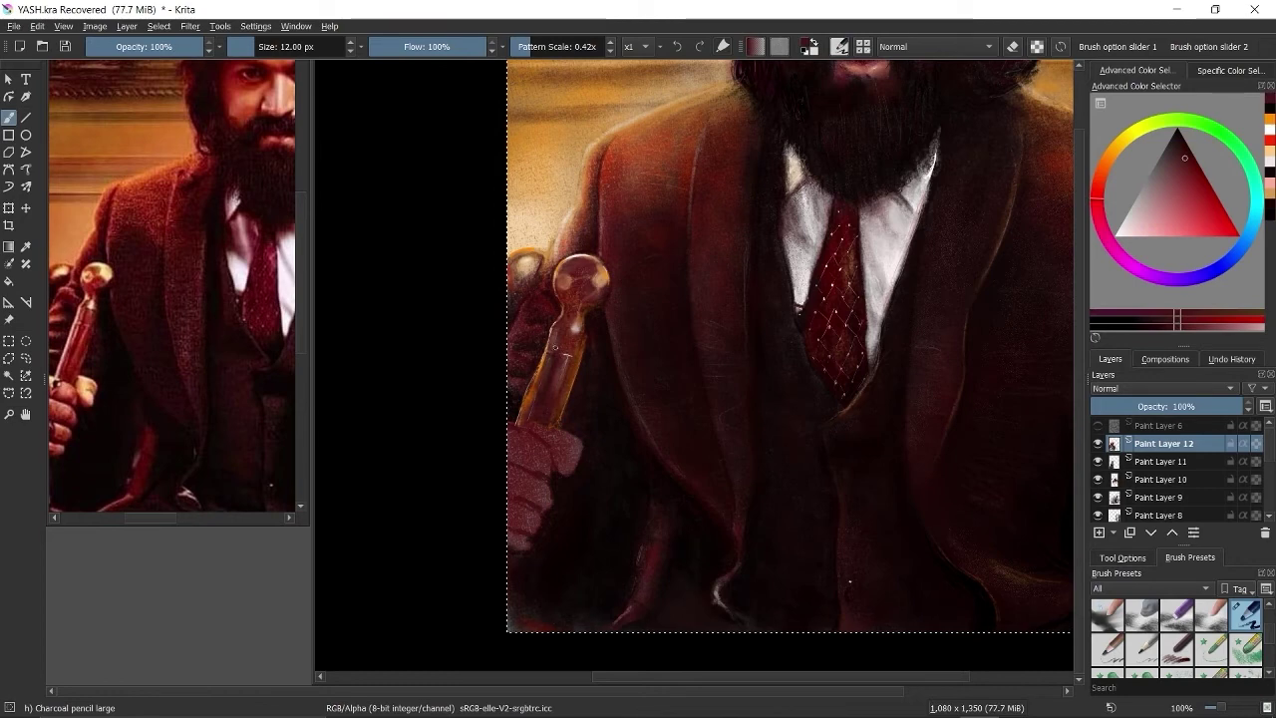
right_click(720, 261)
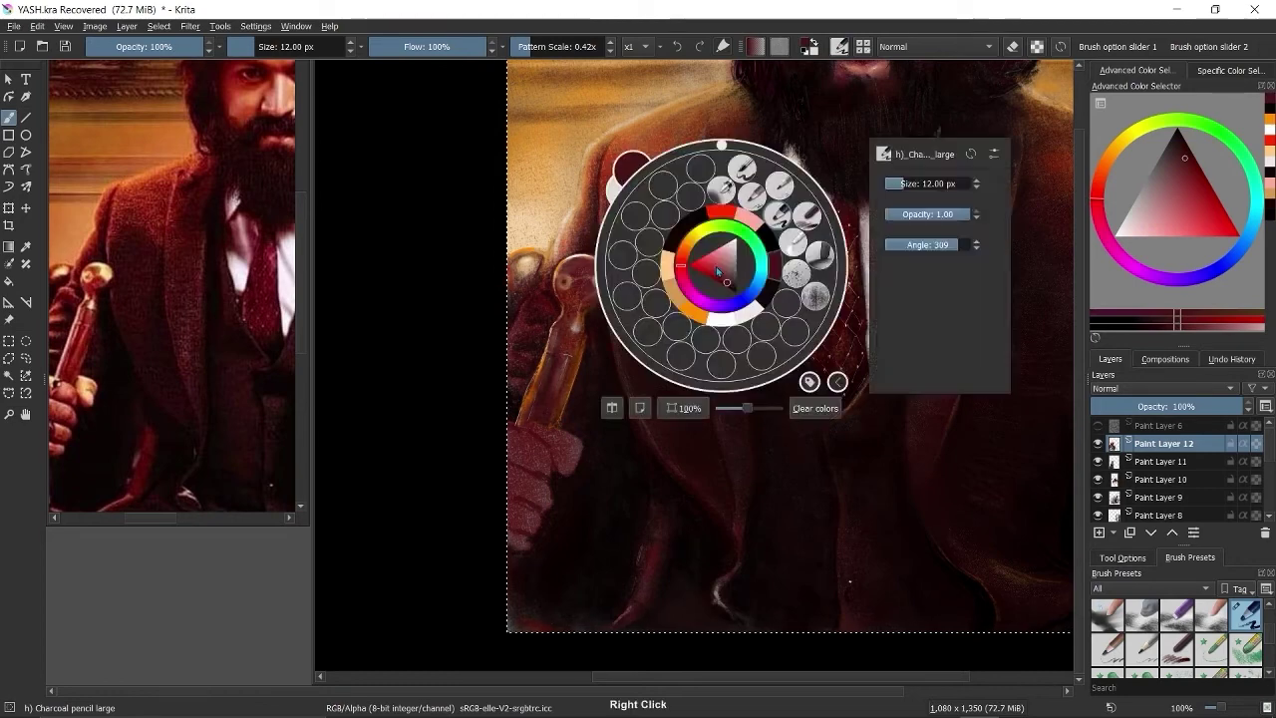
left_click(649, 177)
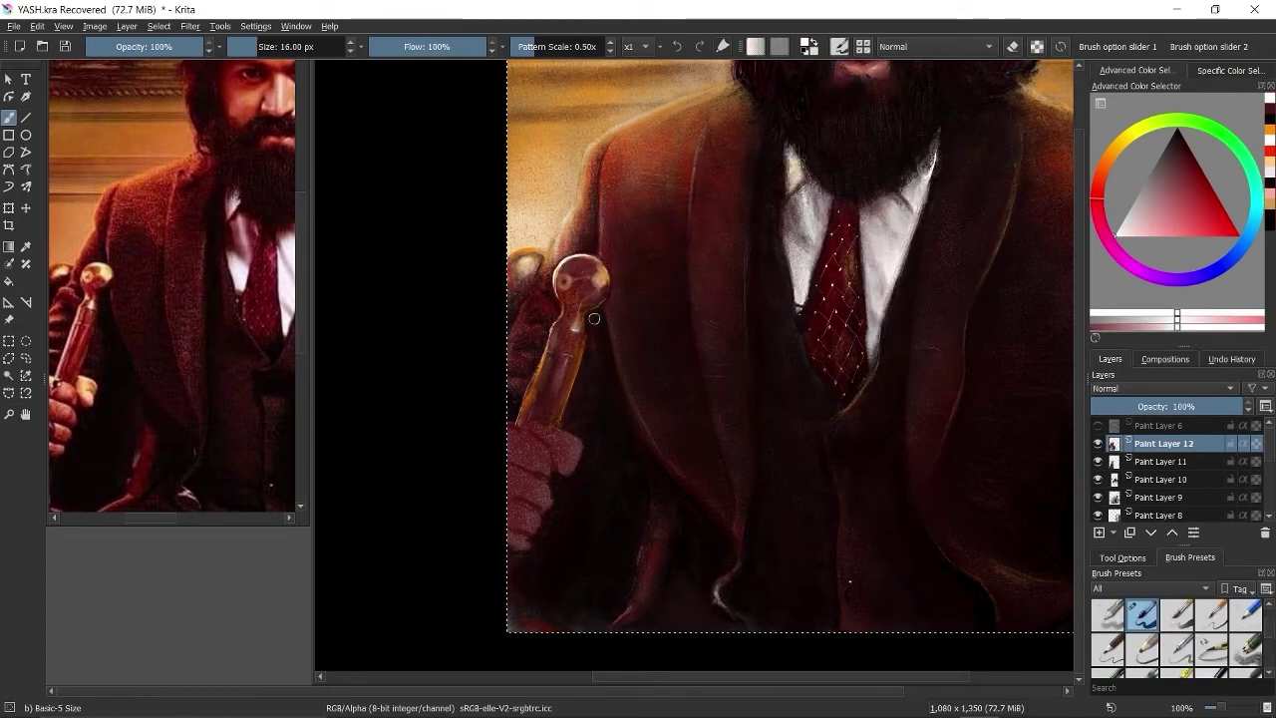
- Deepen the near-black shadows beside the cane shaft and over the fingers behind it with Charcoal Pencil Large up to 51 px
key("/")
left_click(590, 351, "ctrl")
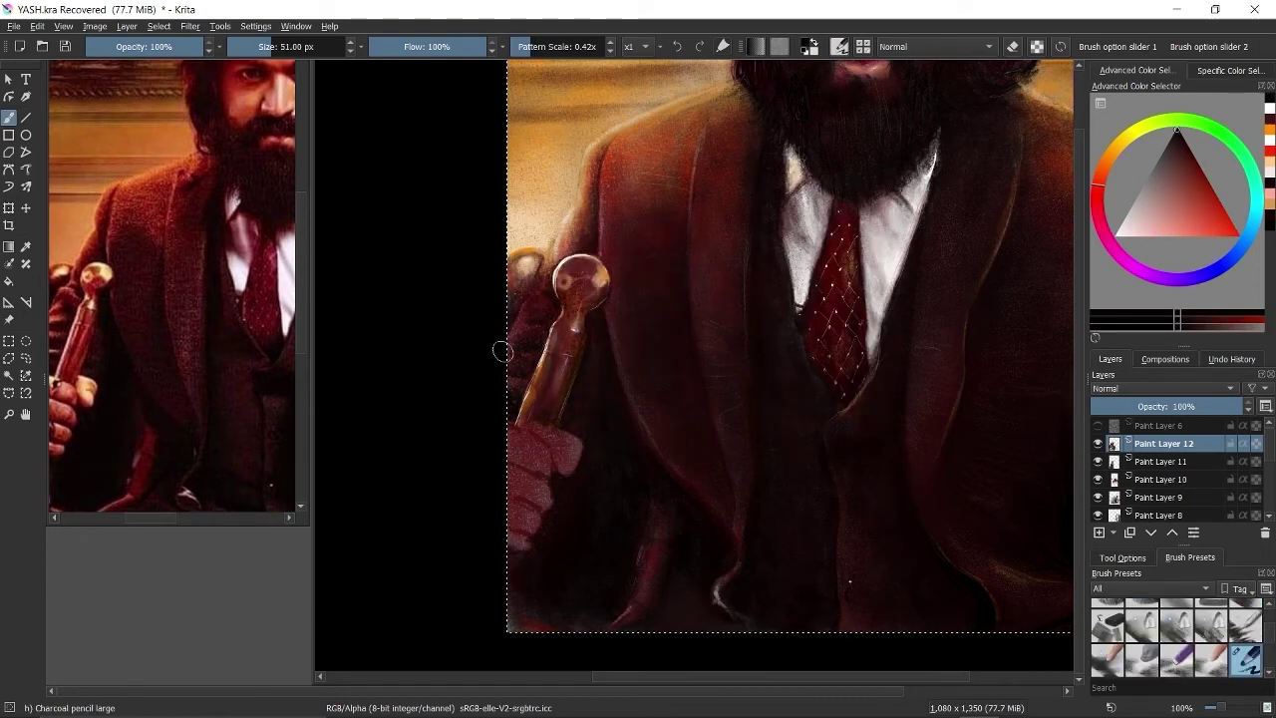
left_click_drag(539, 320, 544, 349)
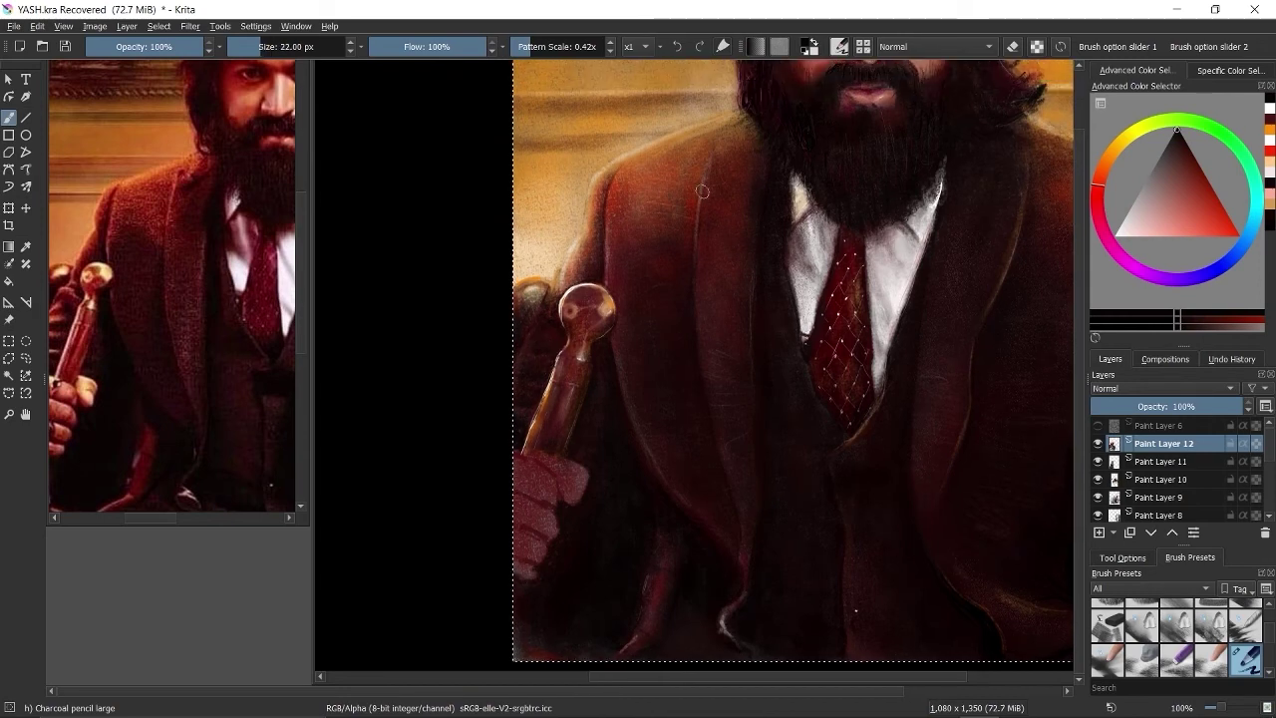
- Sample pale orange and peach tones and highlight the sleeve edge and fingers behind the cane with Charcoal Pencil Large at 9 px
left_click(567, 296, "ctrl")
left_click(570, 311, "ctrl")
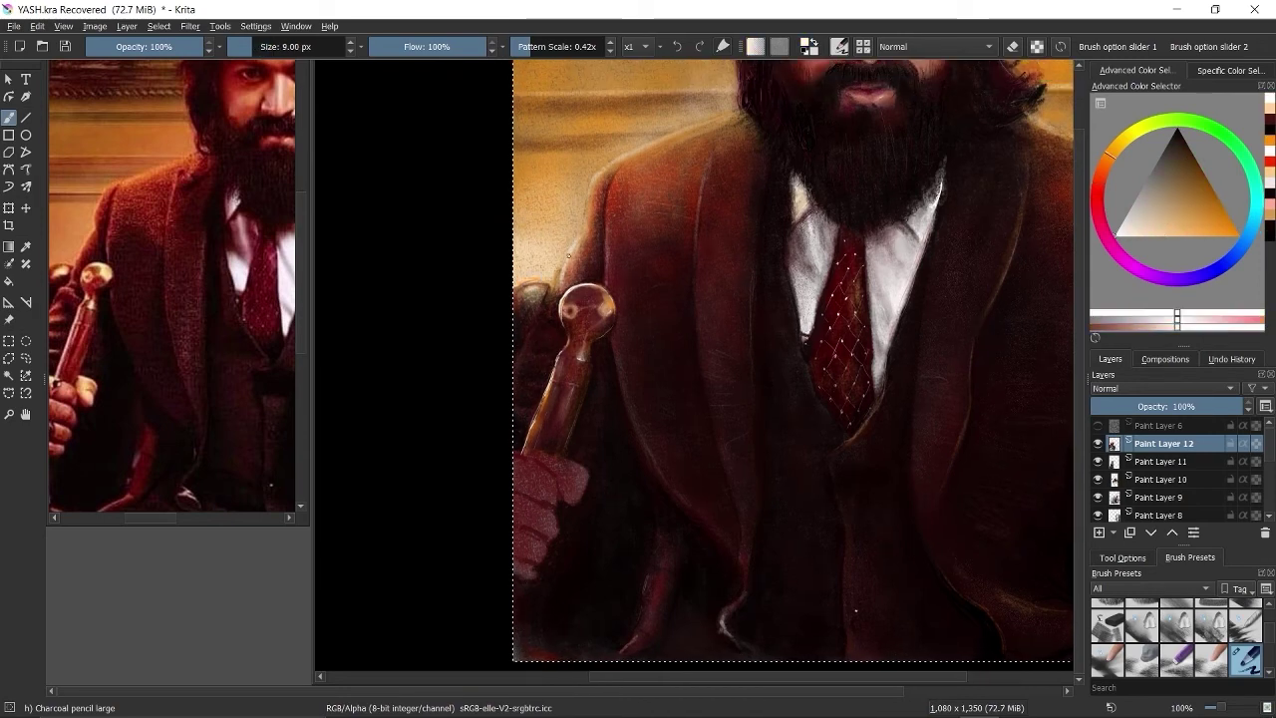
left_click_drag(582, 221, 571, 205)
left_click(571, 205, "ctrl")
left_click(571, 209, "ctrl")
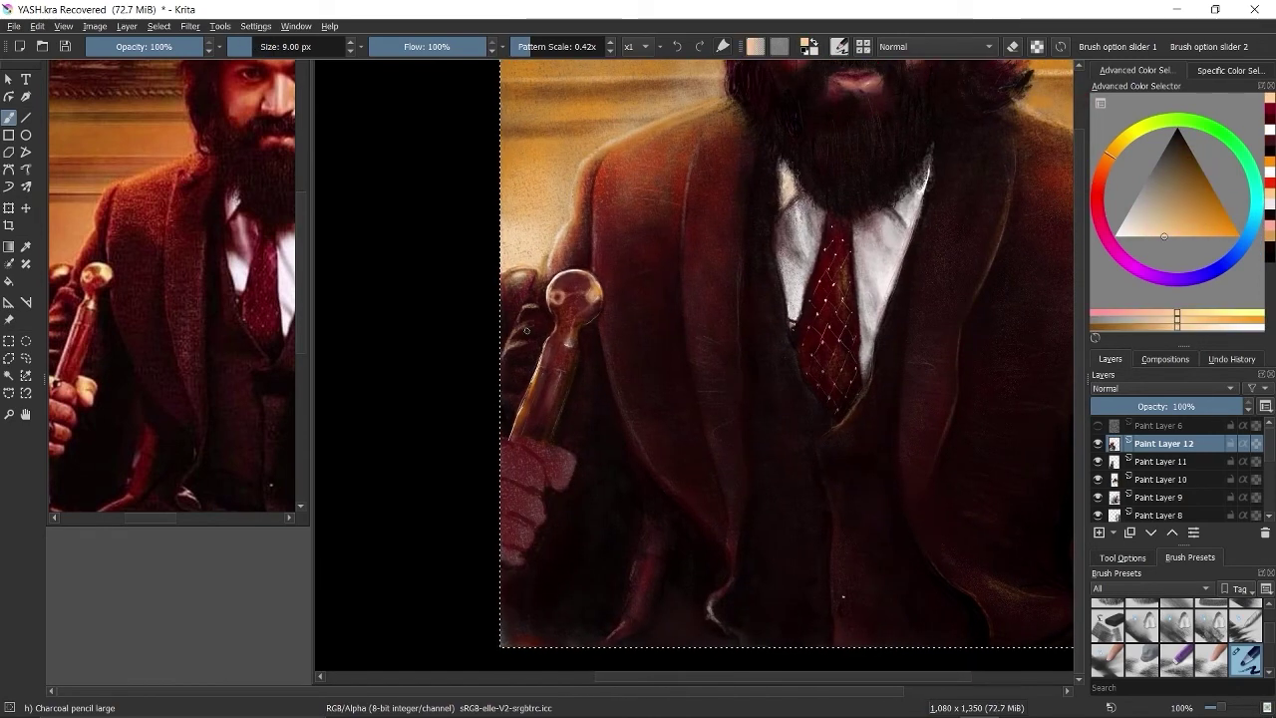
- Sample near-black and deepen the shadows around the fingers behind the cane and the thumb with Charcoal Pencil Large at 28 and 9 px
left_click(563, 259, "ctrl")
left_click(577, 326, "ctrl")
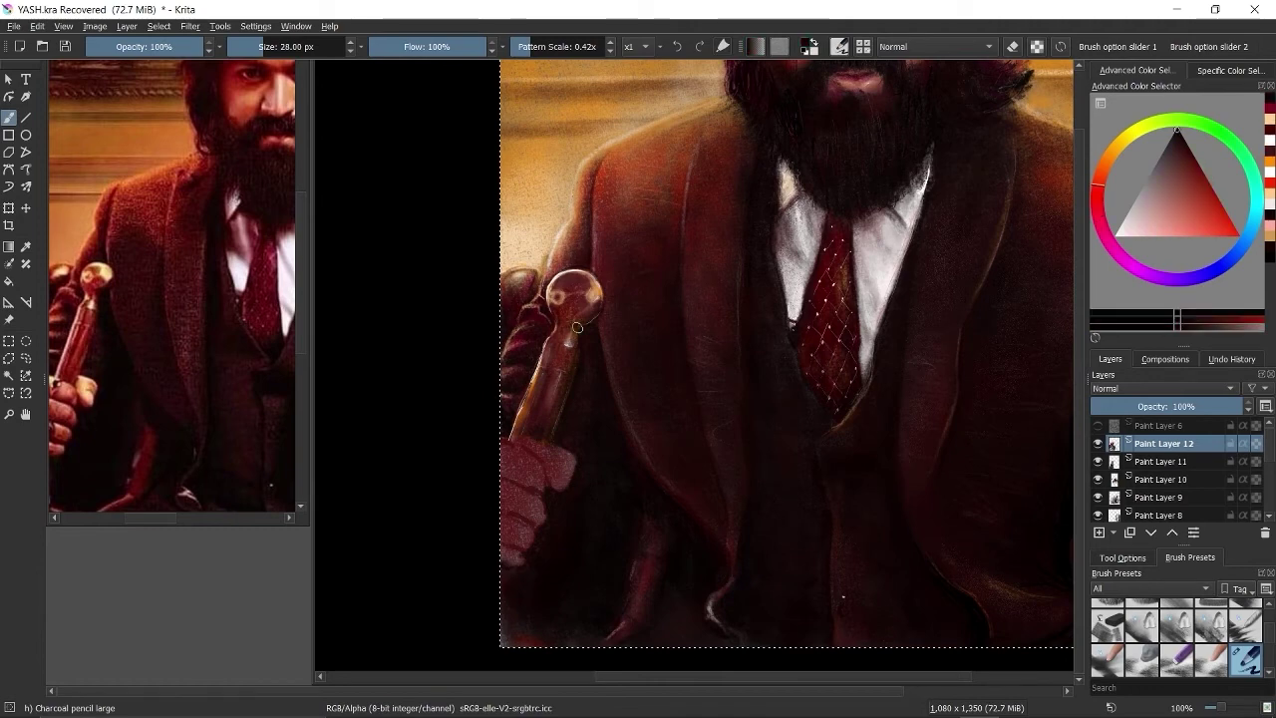
left_click_drag(512, 384, 525, 286)
left_click(572, 350, "ctrl")
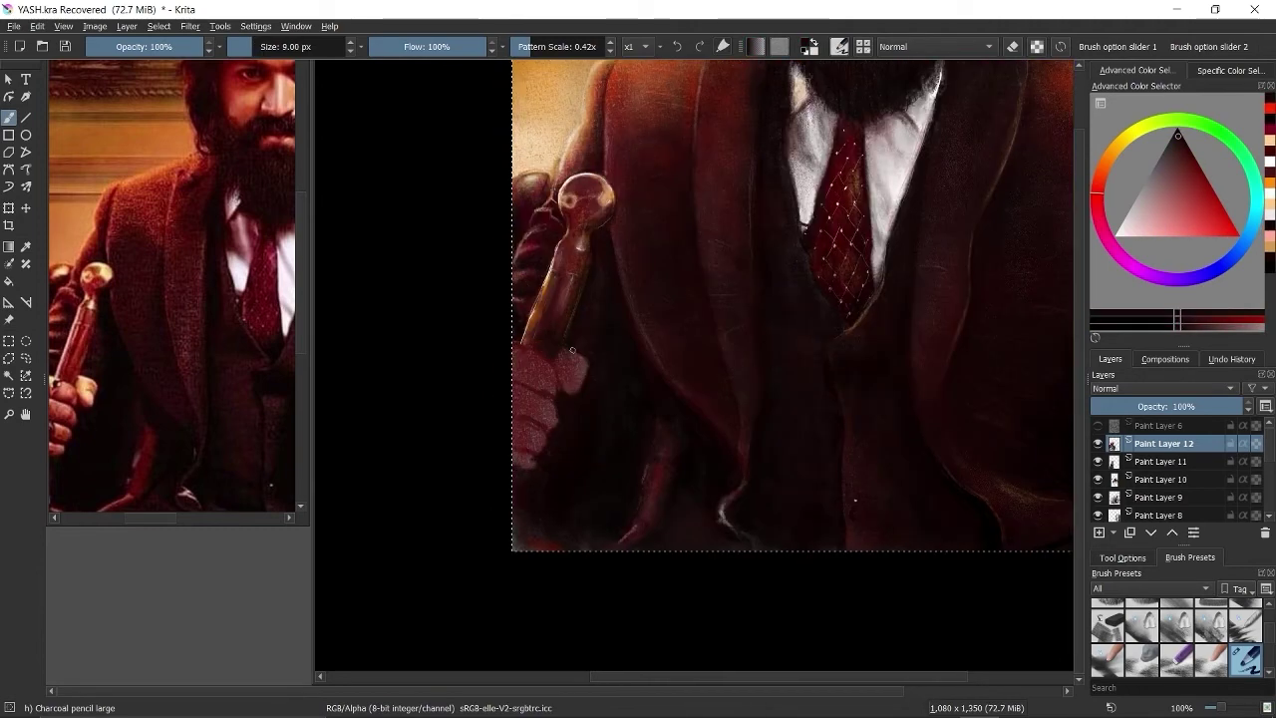
- Refine the cane shaft's shading and paint the thumb beside it in cream tones over the flat red base
key("Tab")
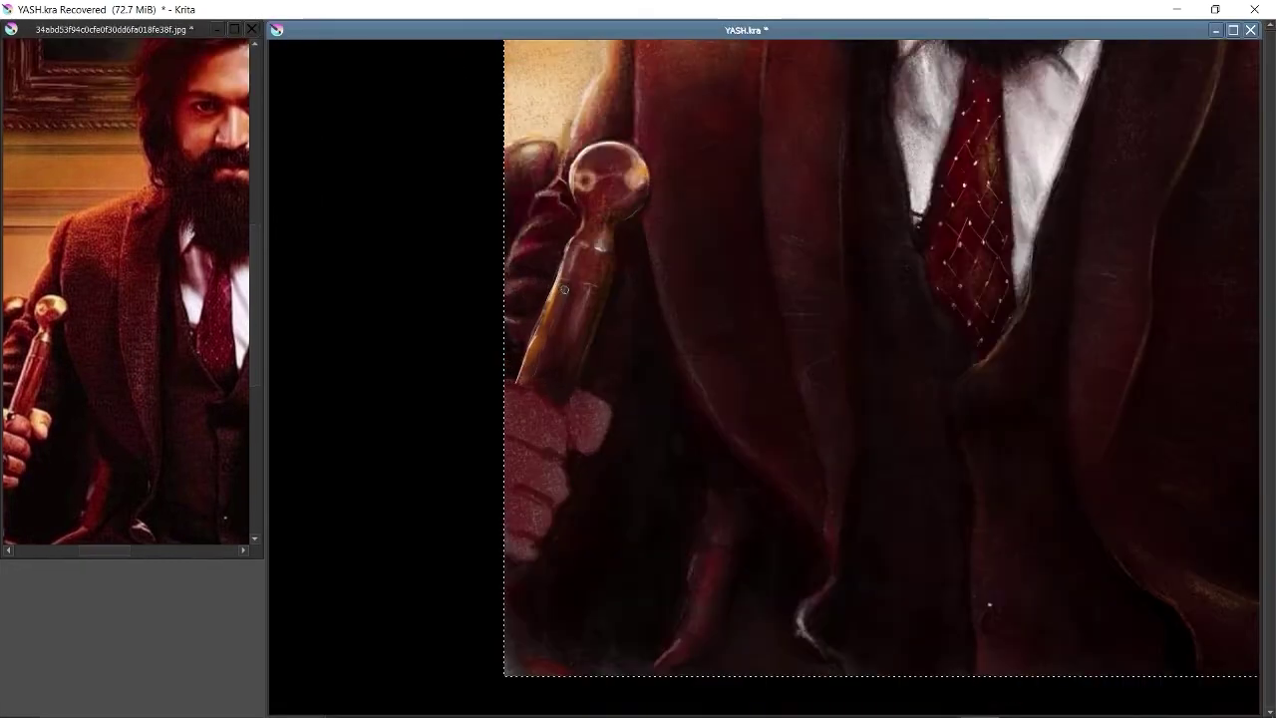
right_click(606, 236)
left_click(304, 310)
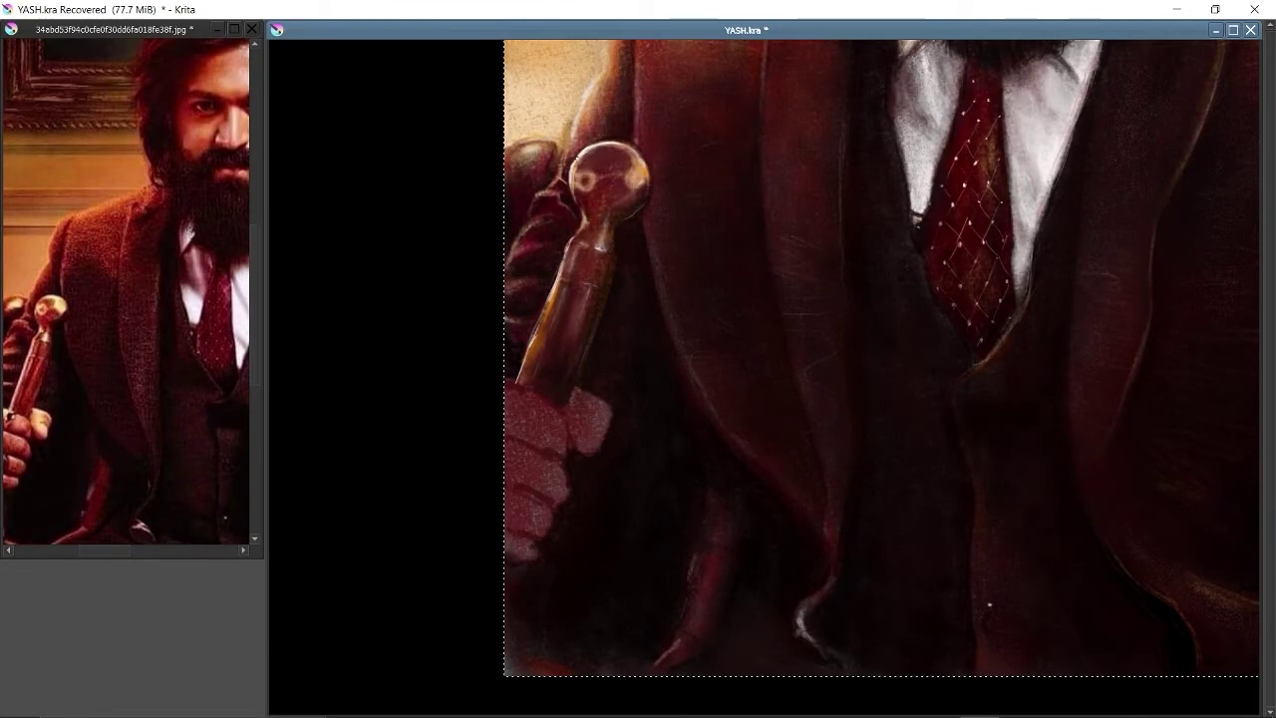
scroll(672, 353, "down", 3)
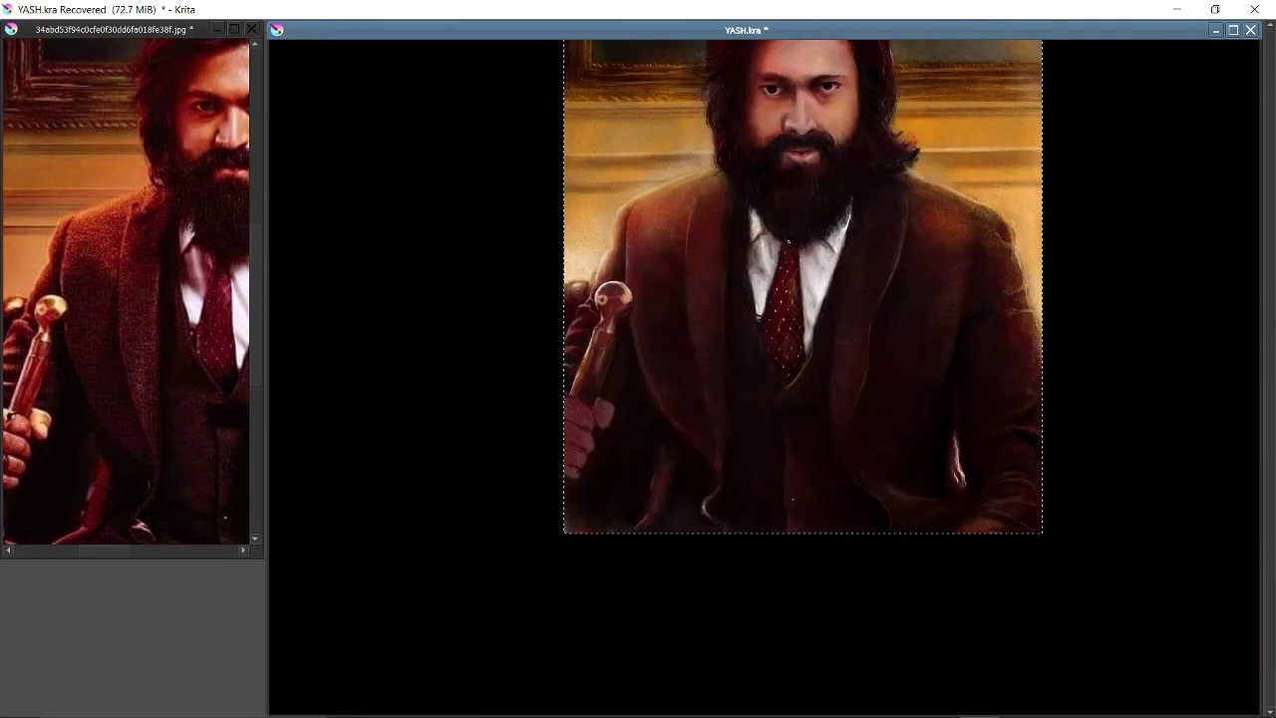
scroll(672, 353, "up", 4)
mouse_move(638, 309)
left_mouse_down()
mouse_move(656, 389)
mouse_move(590, 314)
mouse_move(643, 375)
mouse_move(646, 307)
left_mouse_up()
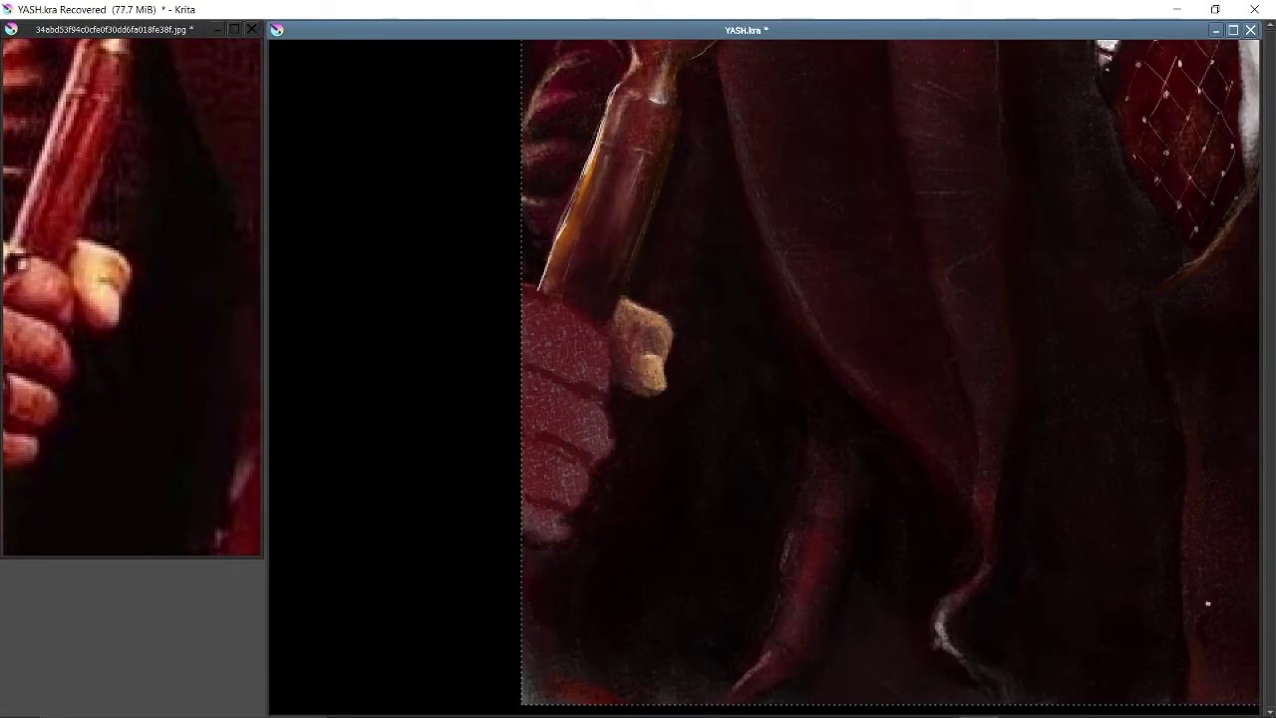
left_click_drag(643, 387, 616, 343)
- Paint the fingers gripping the cane in reddish flesh tones with dark creases, and darken the background beside the hand
right_click(757, 224)
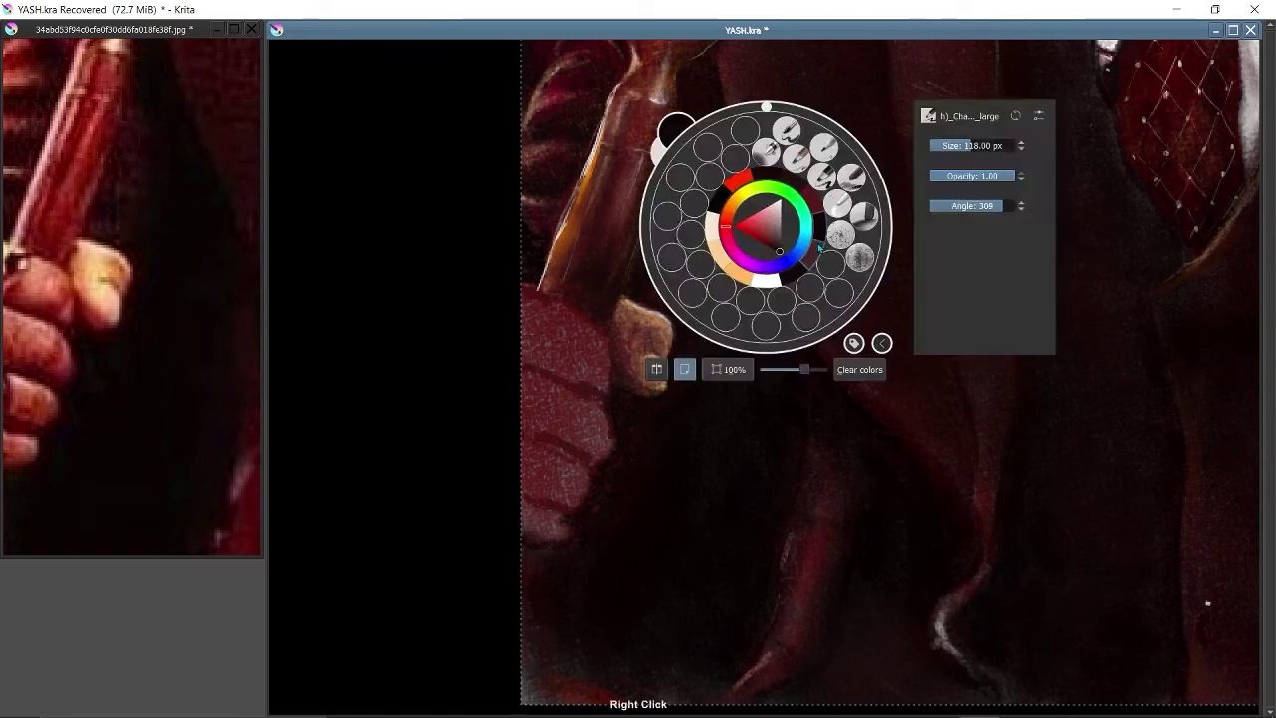
left_click(675, 448)
key("bracketright")
key("bracketright")
key("bracketright")
mouse_move(588, 344)
left_mouse_down()
mouse_move(583, 473)
mouse_move(588, 339)
left_mouse_up()
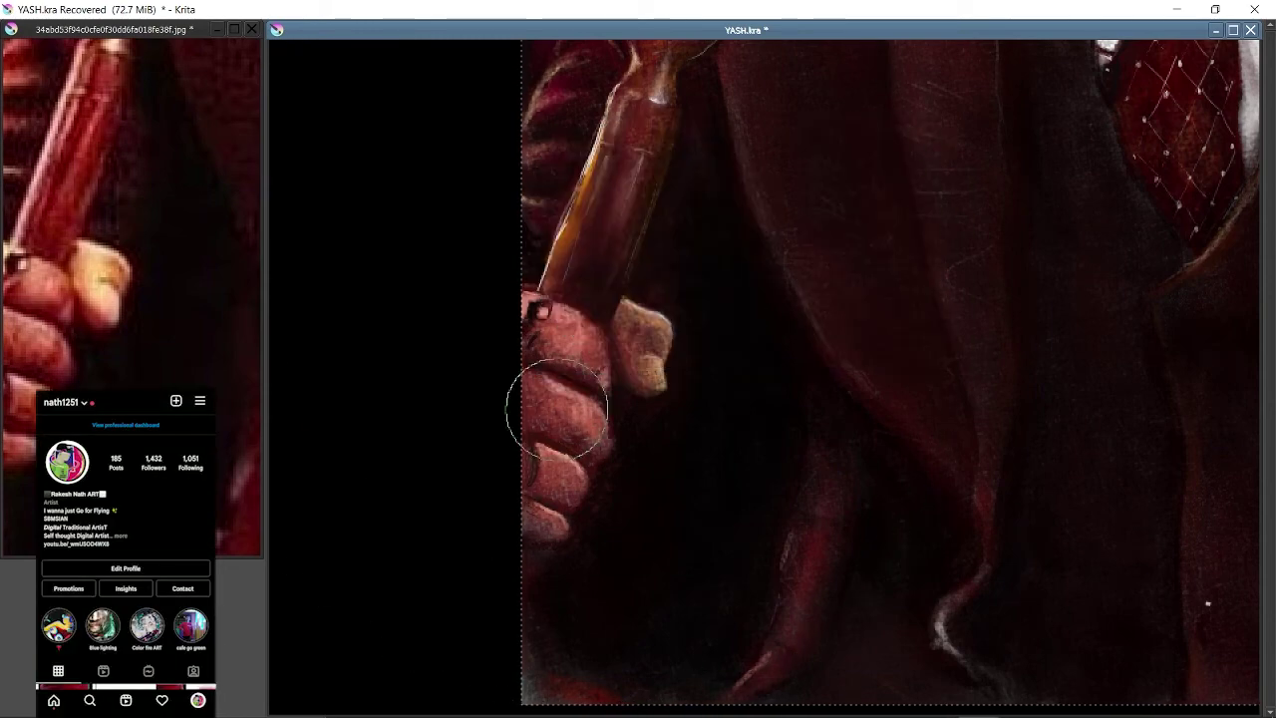
right_click(658, 341)
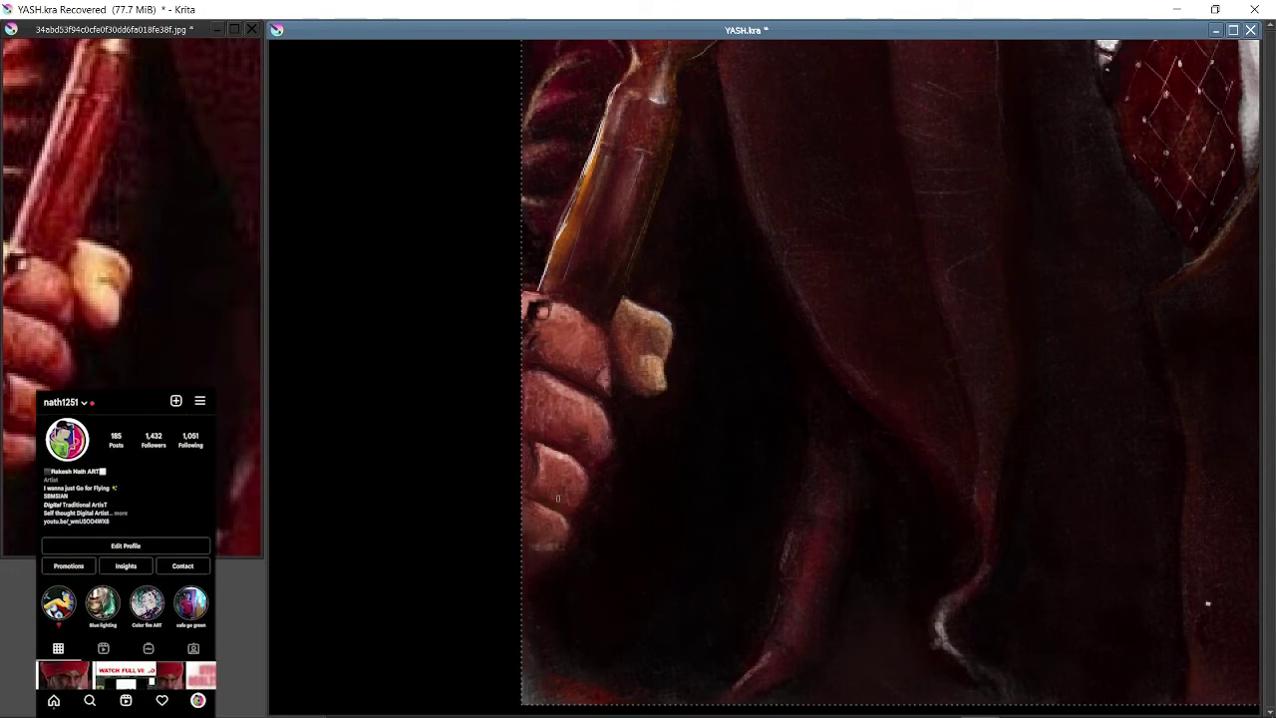
- Fit the whole reference photo in its window and compare it with the full painting
key("minus")
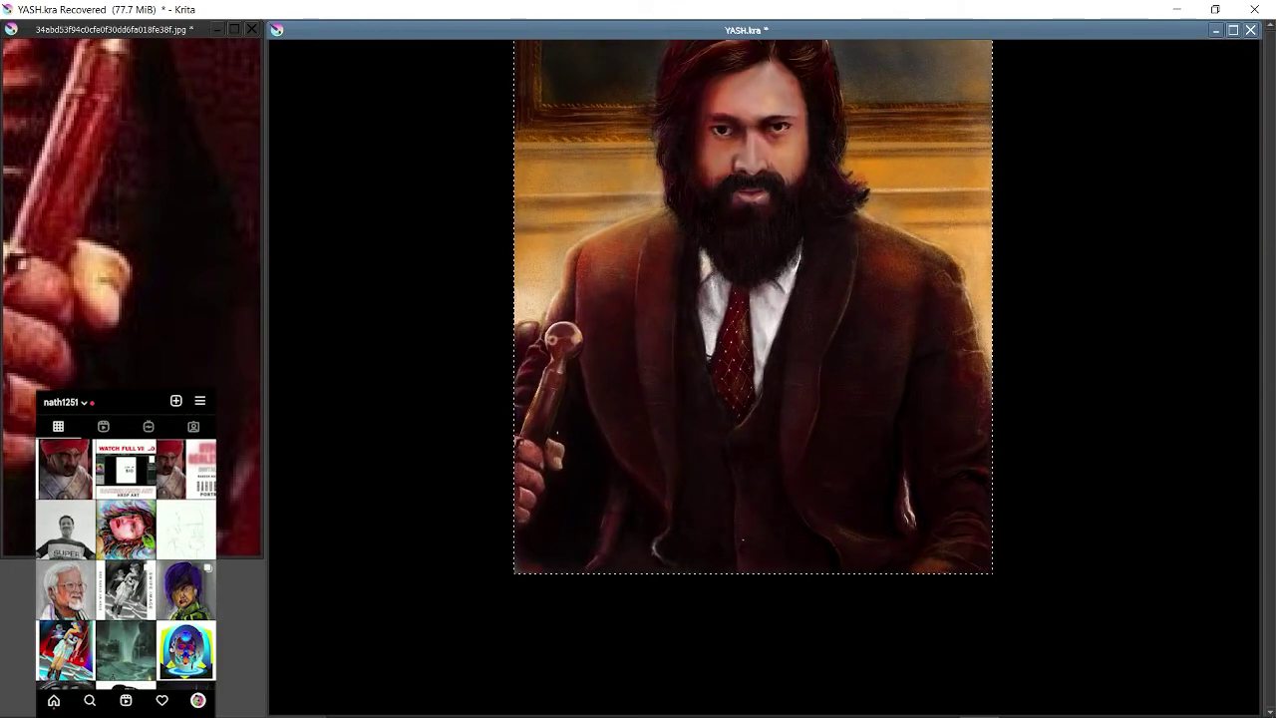
key("plus")
scroll(458, 236, "down", 2)
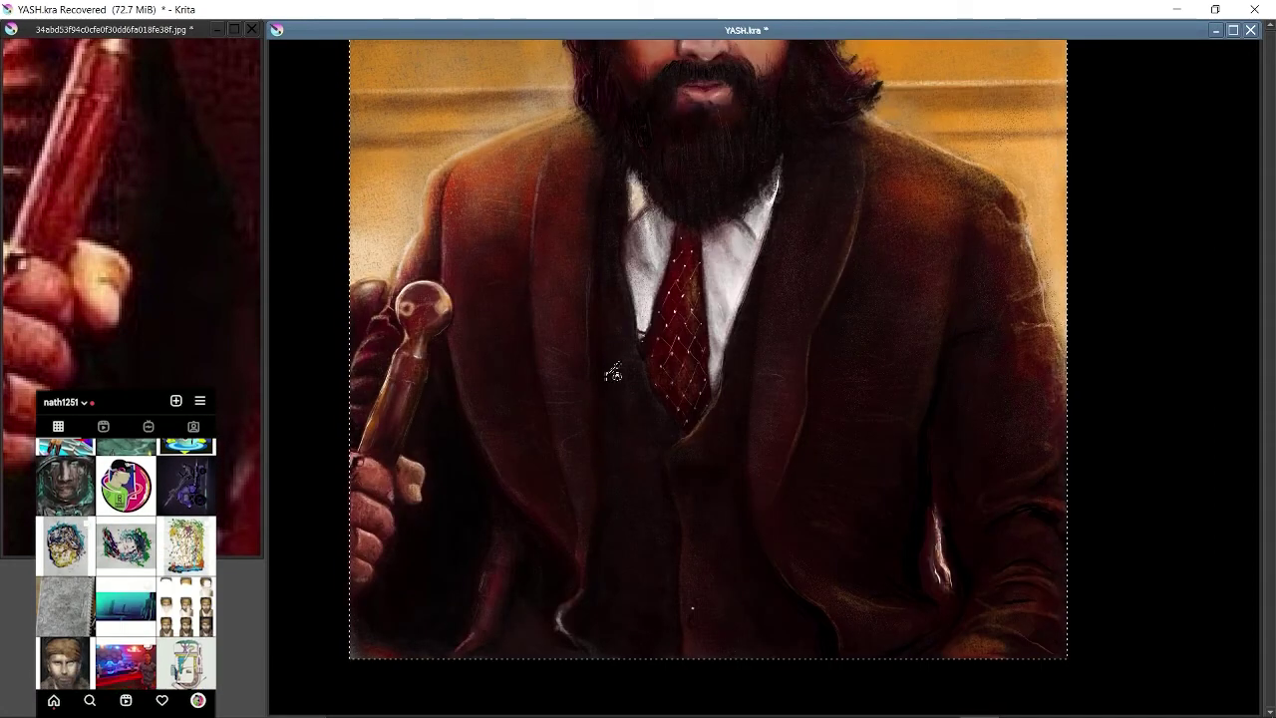
left_click(240, 344)
key("2")
left_click(418, 222)
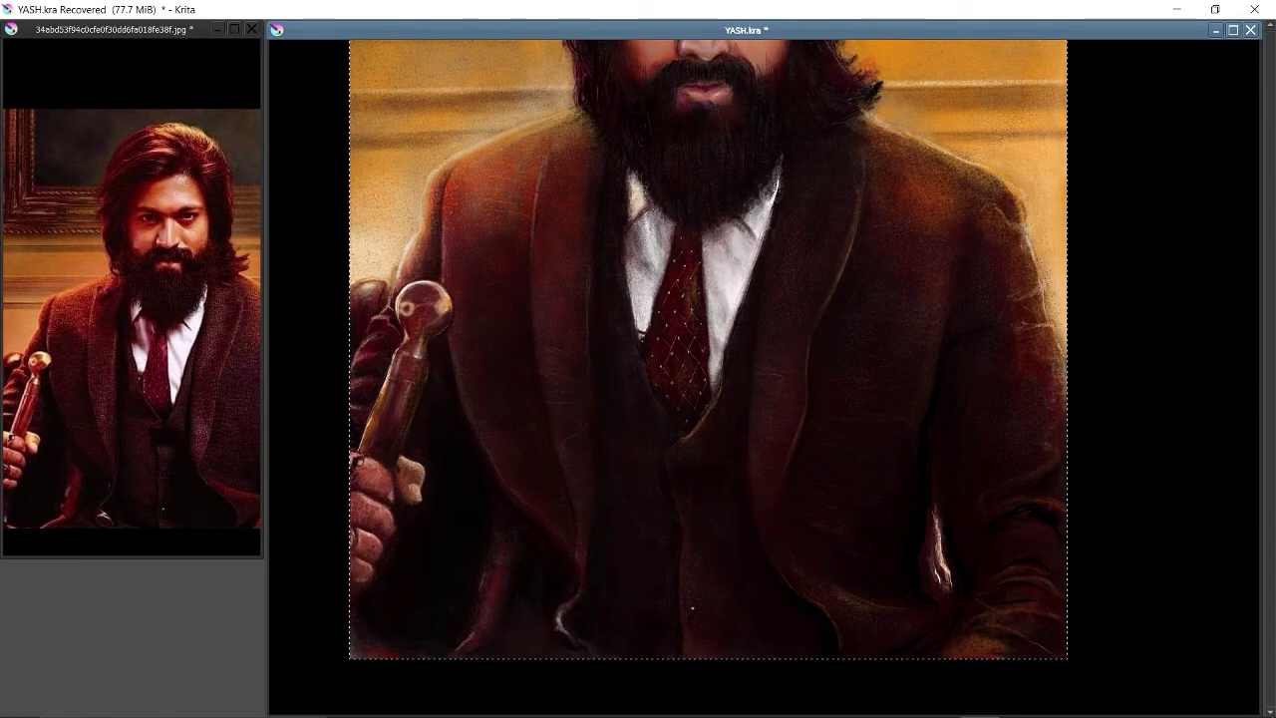
key("minus")
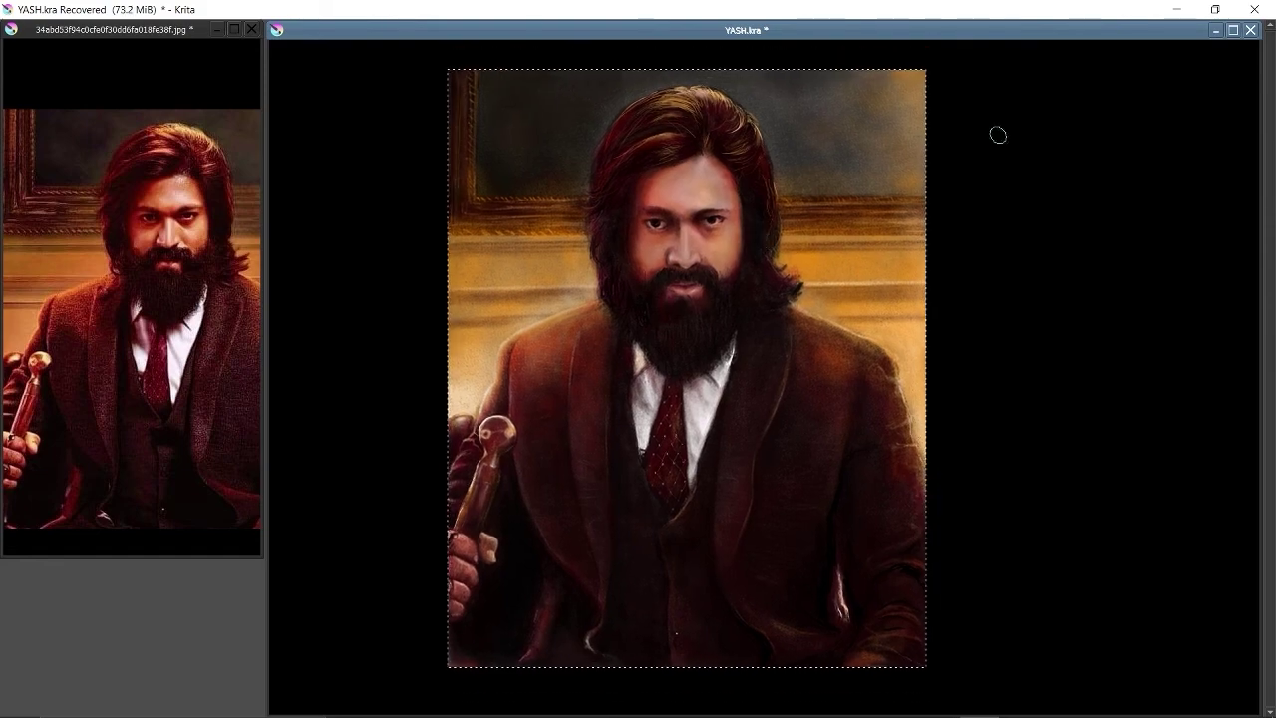
- Group the painting's layers and paste a merged copy of the visible image as a new layer above the group
key("Tab")
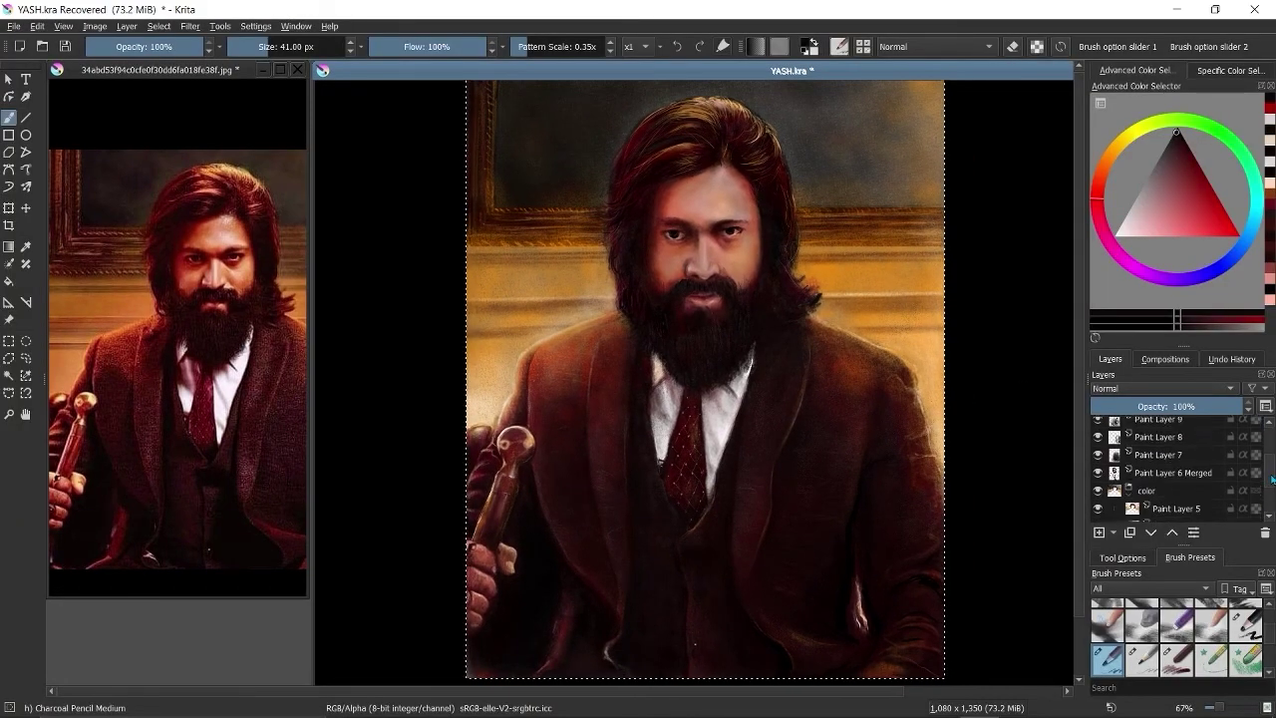
left_click(1154, 445, "shift")
key("ctrl+g")
key("ctrl+shift+c")
key("ctrl+v")
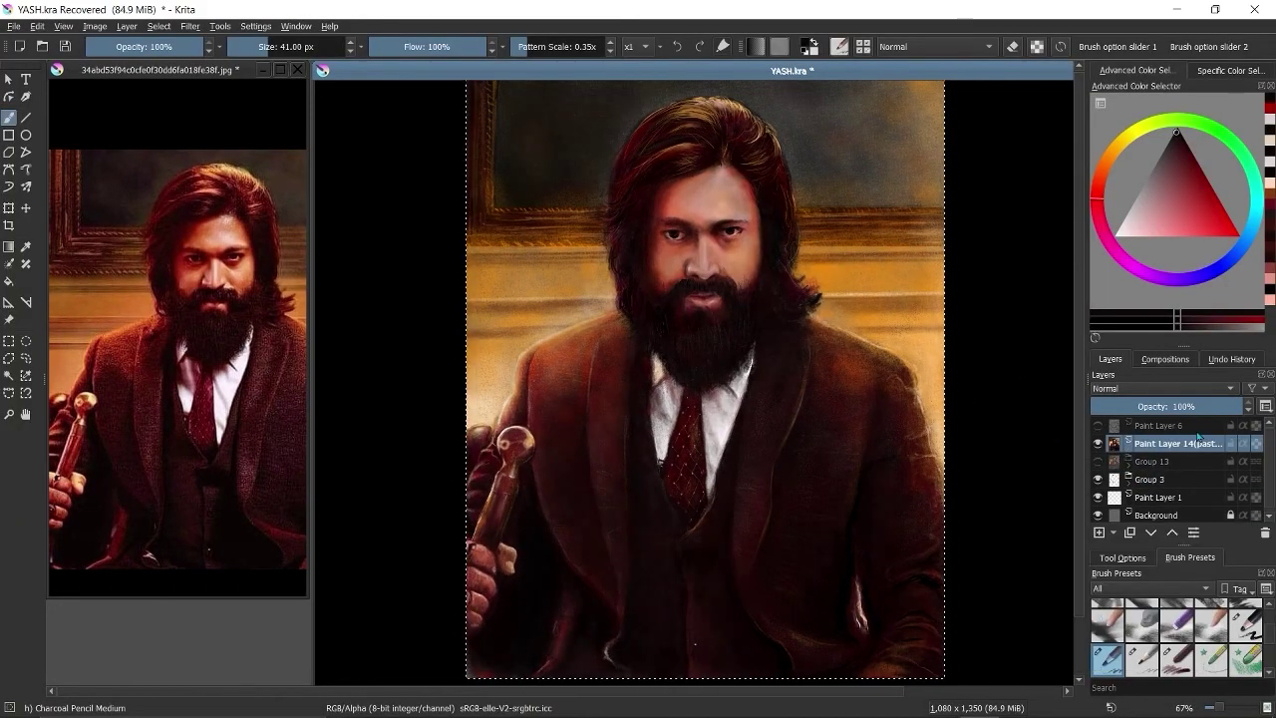
- Add a filter layer above the merged copy that shifts the painting's colour balance
left_click(1113, 532)
left_click(1132, 397)
left_click_drag(1146, 164, 169, 55)
left_click(262, 150)
left_click_drag(262, 150, 267, 190)
left_click_drag(262, 241, 257, 240)
left_click_drag(263, 330, 274, 330)
left_click(365, 402)
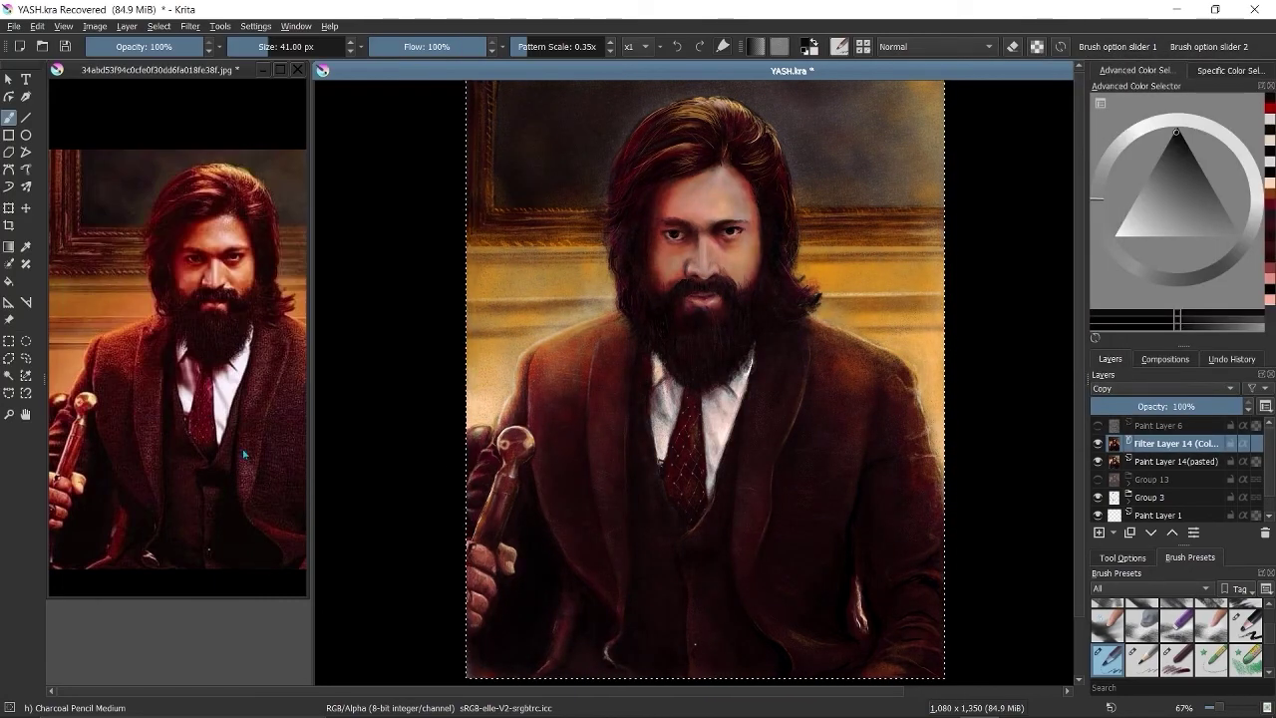
- Add an HSV/HSL Adjustment filter layer with hue -2 and lightness -5 in Hue/Saturation/Lightness mode
left_click(1114, 532)
left_click(1131, 397)
left_click_drag(698, 288, 229, 117)
left_click(49, 240)
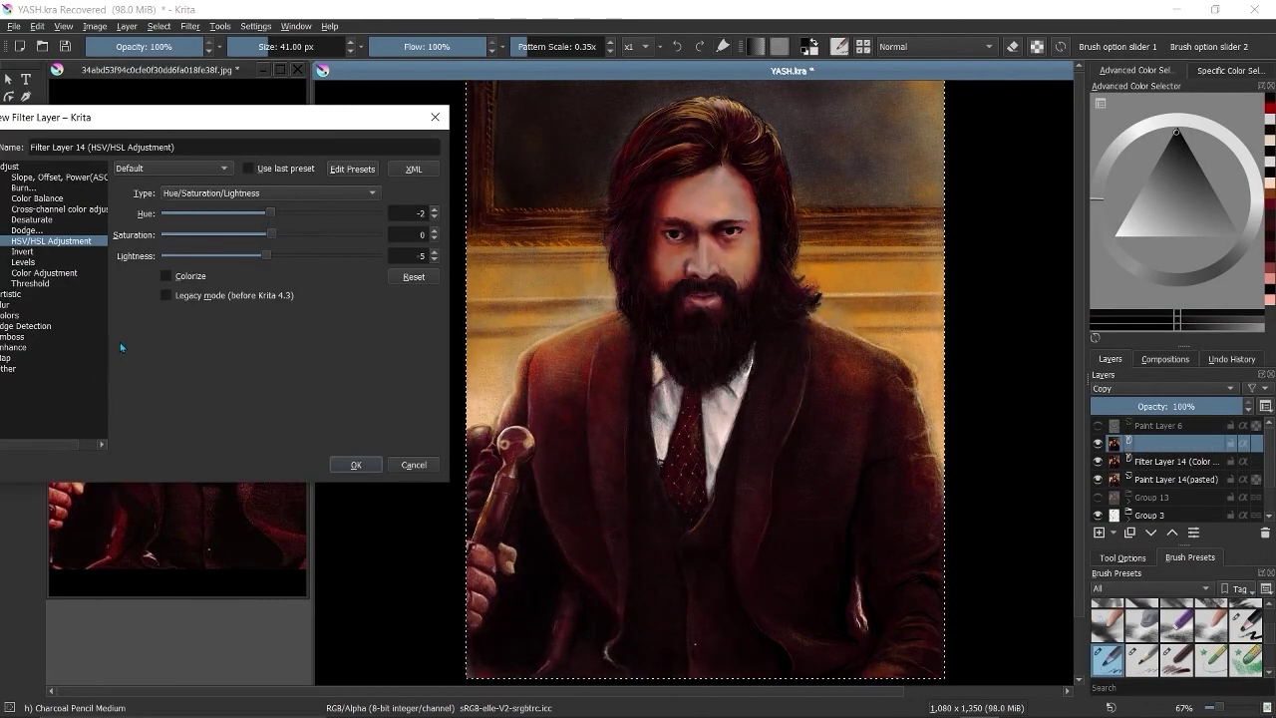
left_click(355, 464)
- Add a Levels filter layer that slightly raises the black point and lowers the white point
left_click(1114, 532)
left_click(1136, 596)
left_click_drag(535, 458, 546, 458)
left_click_drag(856, 457, 842, 457)
left_click_drag(723, 292, 325, 175)
left_click(376, 530)
left_click(1114, 533)
left_click(1137, 596)
left_click_drag(698, 288, 238, 103)
left_click_drag(150, 341, 149, 336)
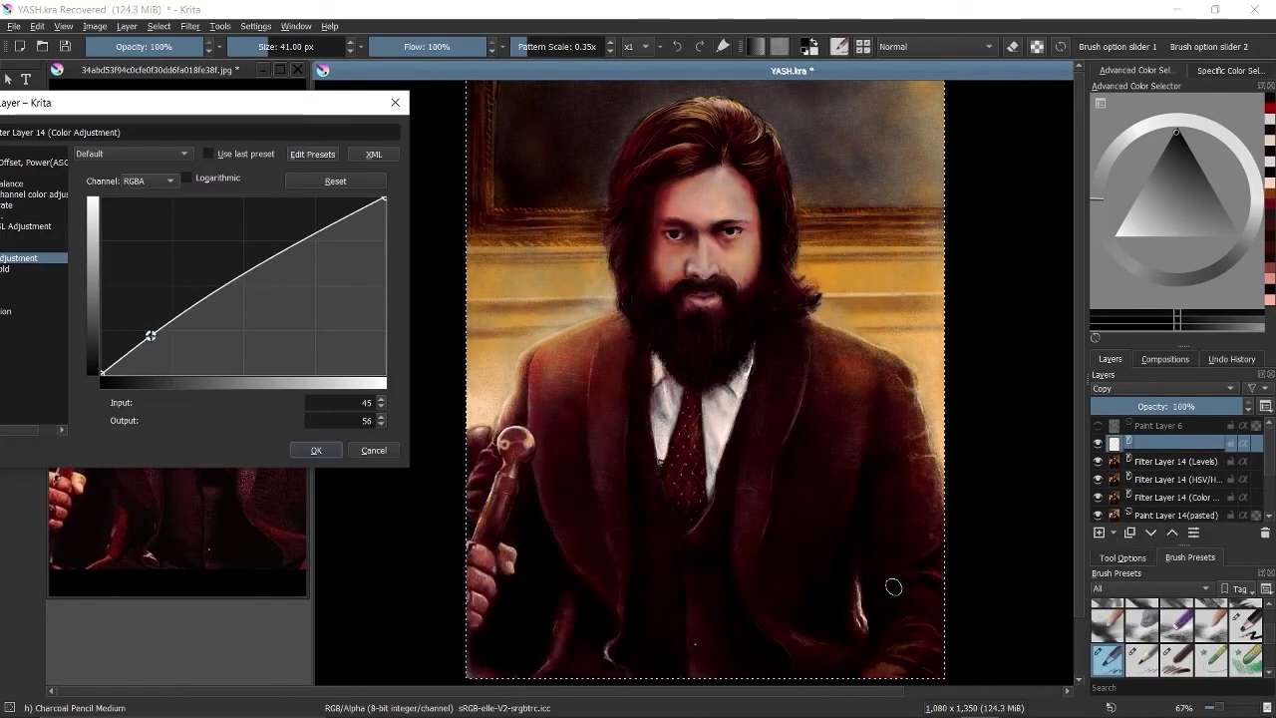
left_click(191, 310)
left_click(350, 233)
left_click_drag(350, 233, 373, 202)
left_click(256, 262)
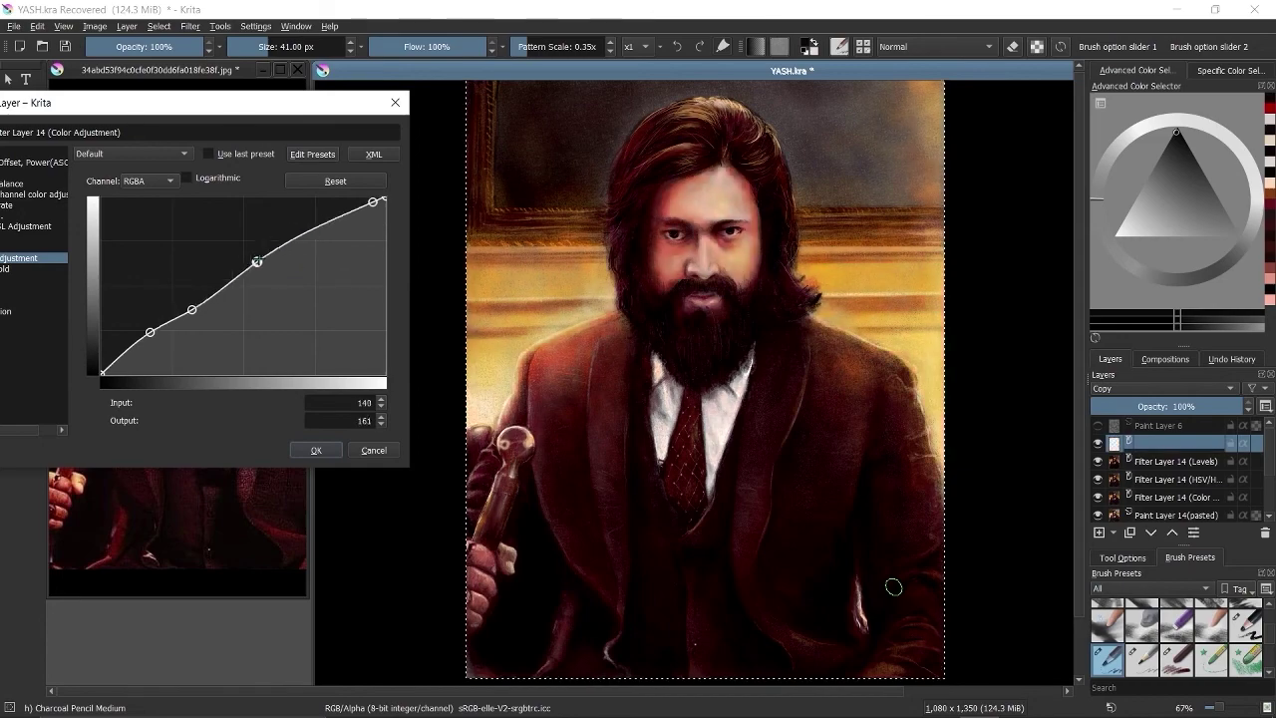
left_click_drag(200, 103, 730, 372)
left_click_drag(746, 578, 743, 598)
left_click(917, 698)
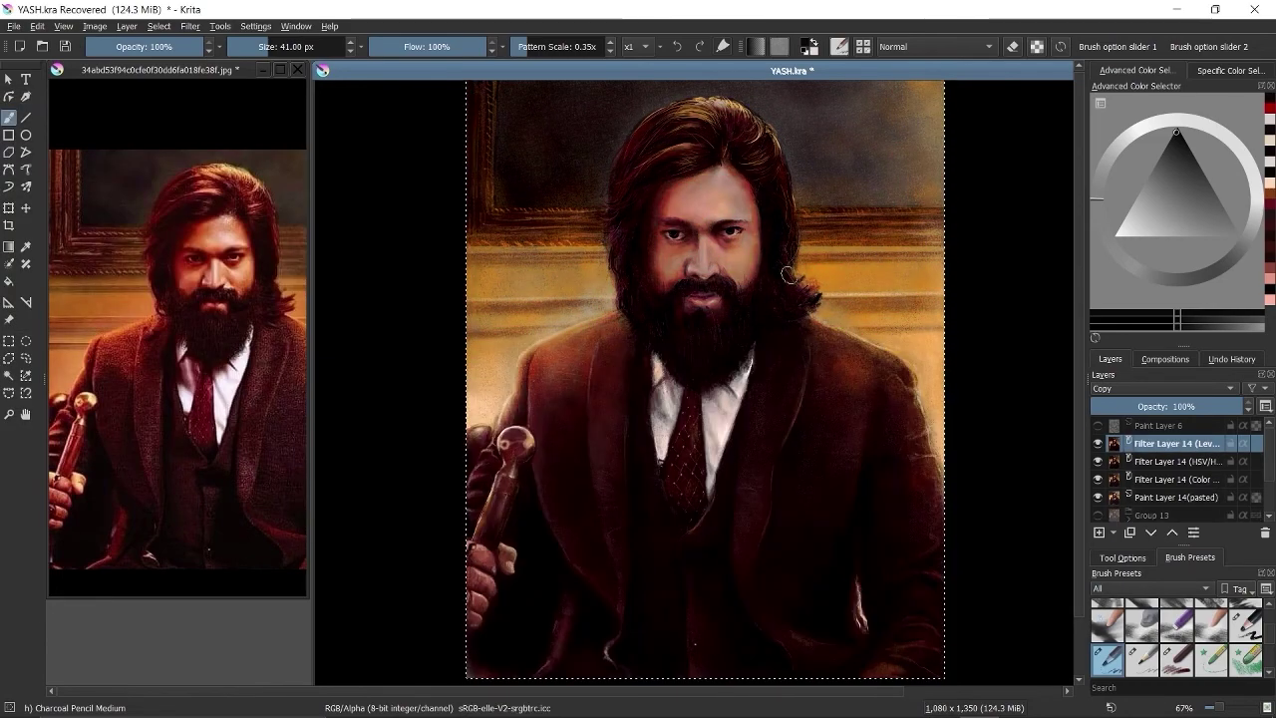